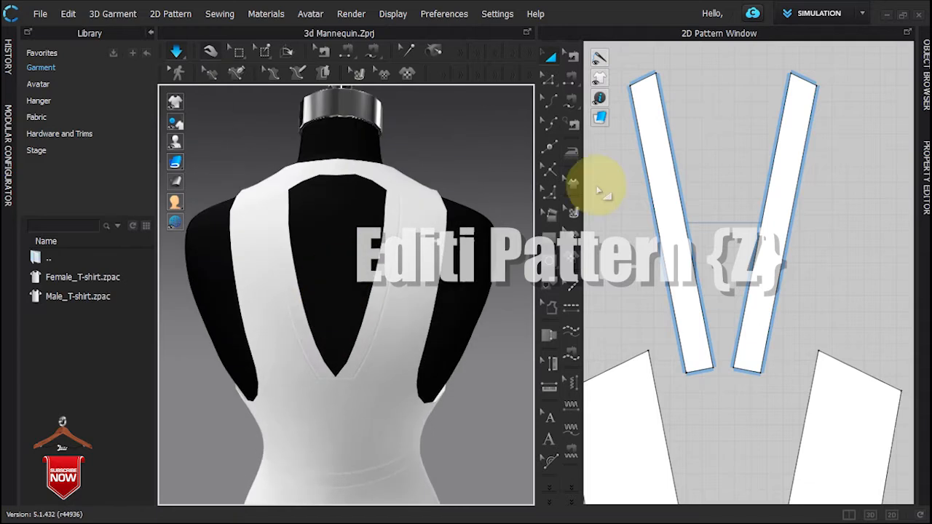
Step: Offset the left neckline strip's inner edge as an internal line running along the middle of the strip
right_click(675, 164)
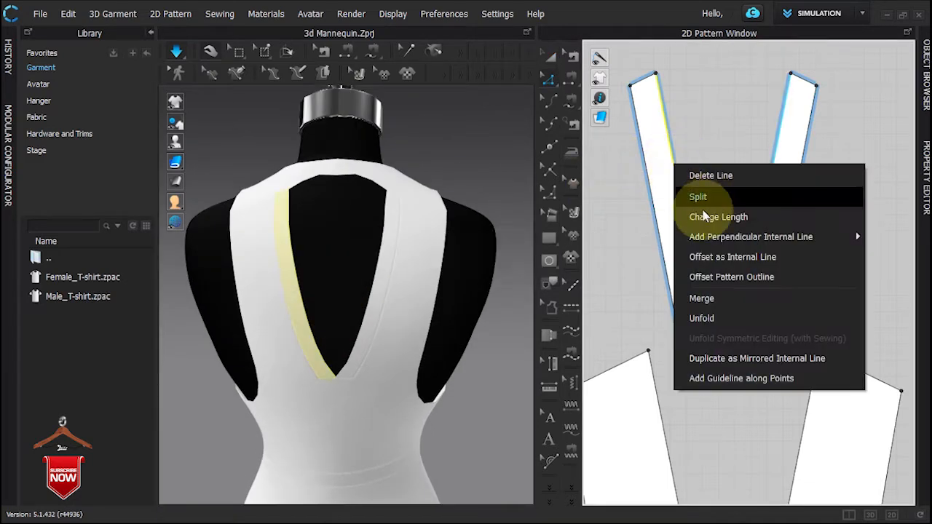
left_click(717, 256)
left_click(442, 317)
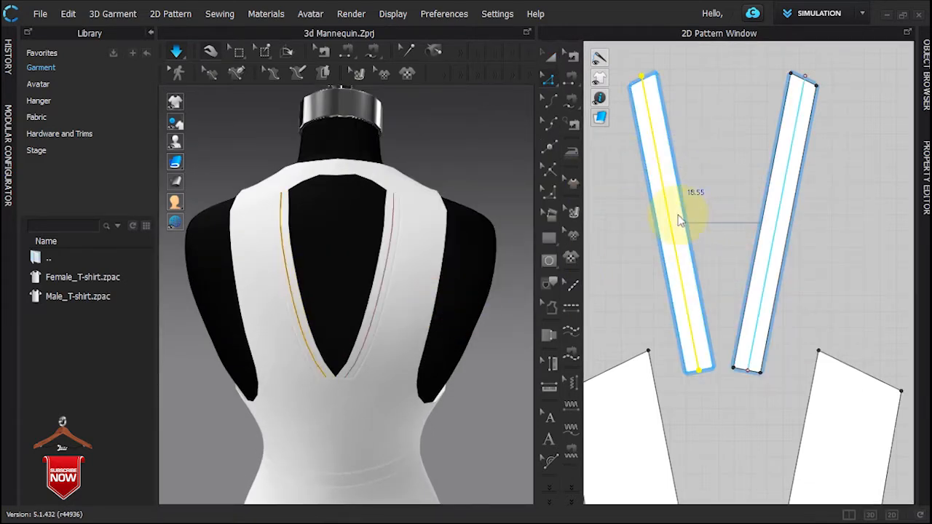
Step: Try splitting the strip's centre line uniformly into two segments with Add Point
key("x")
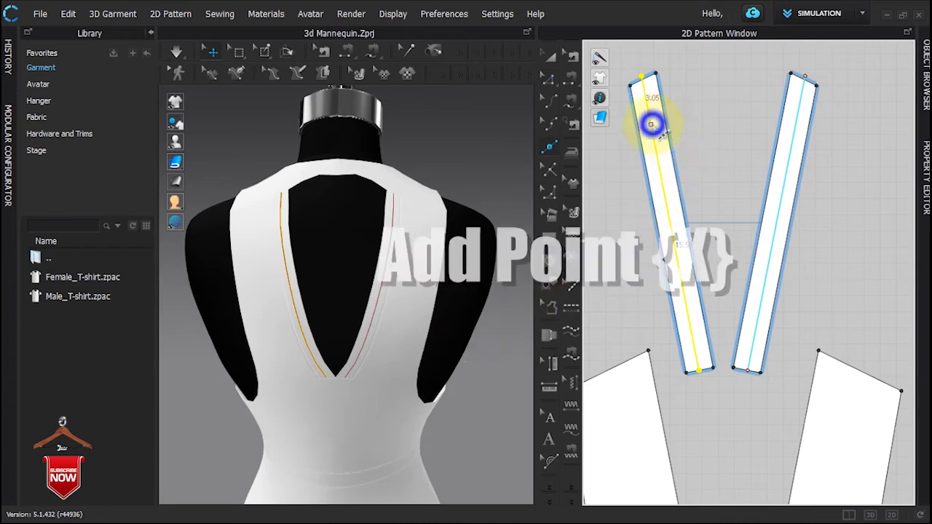
right_click(651, 127)
left_click(414, 284)
left_click(427, 377)
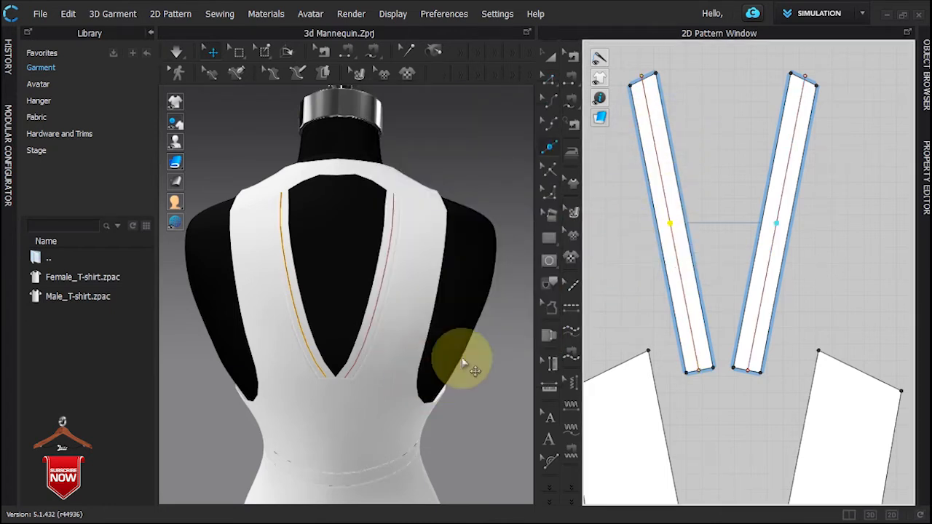
Step: Split the strip's centre line uniformly into 6 segments
right_click(655, 146)
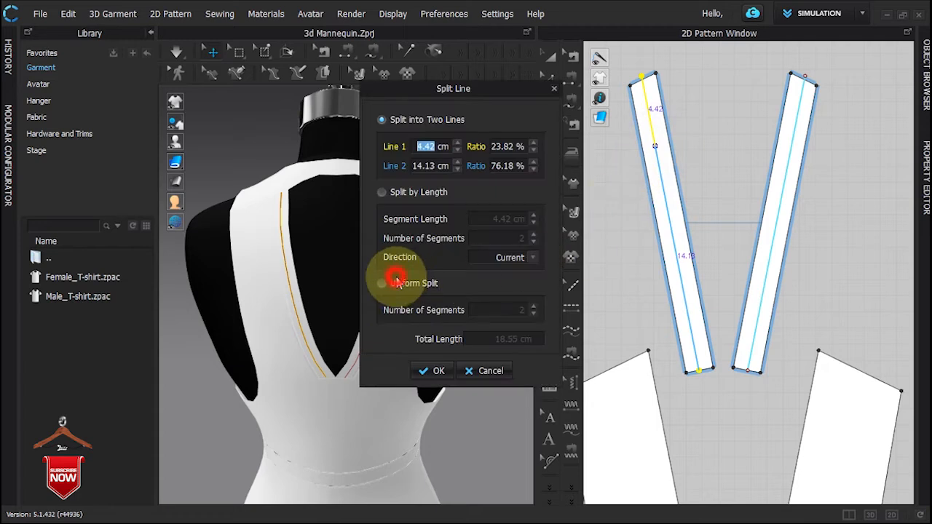
left_click(381, 284)
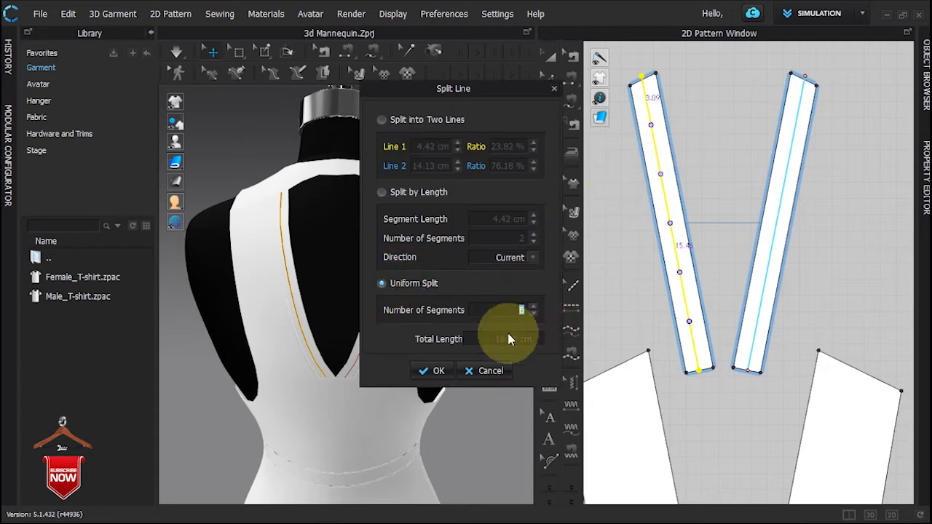
left_click(432, 371)
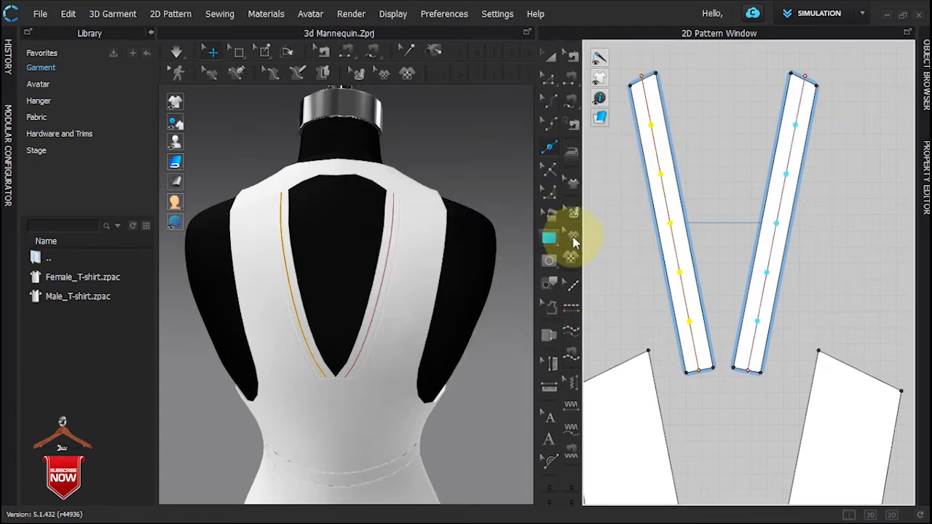
Step: Create an internal circle about 1 cm in diameter and centre it on the uppermost division point of the left strip's centre line
key("r")
scroll(676, 131, "up", 3)
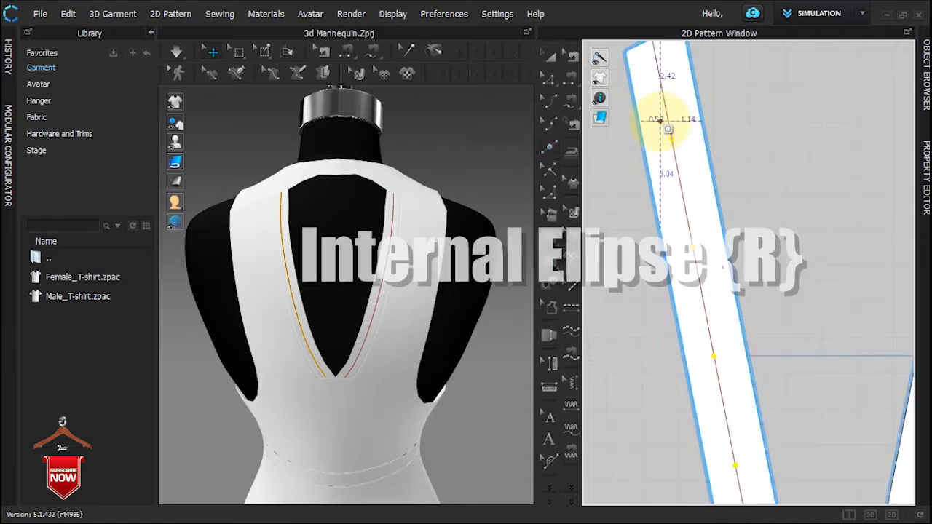
left_click(675, 140)
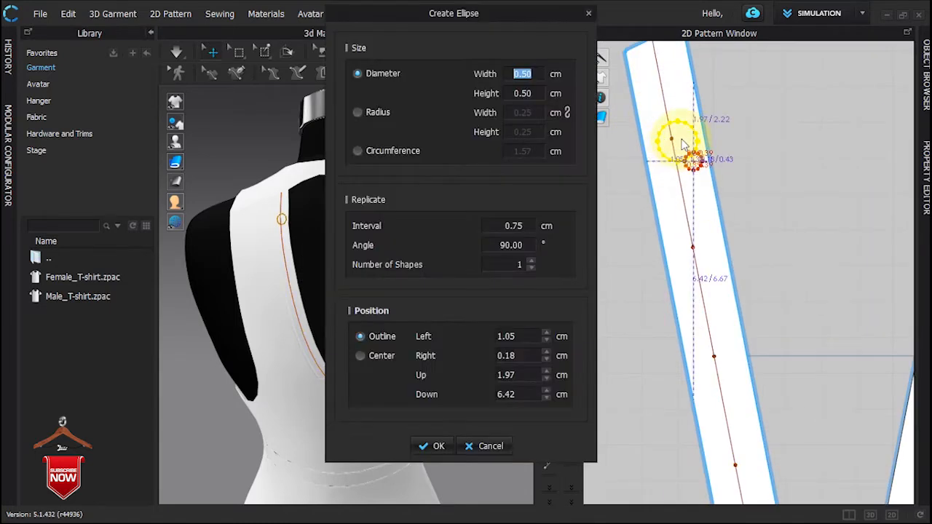
left_click(482, 446)
scroll(677, 146, "up", 2)
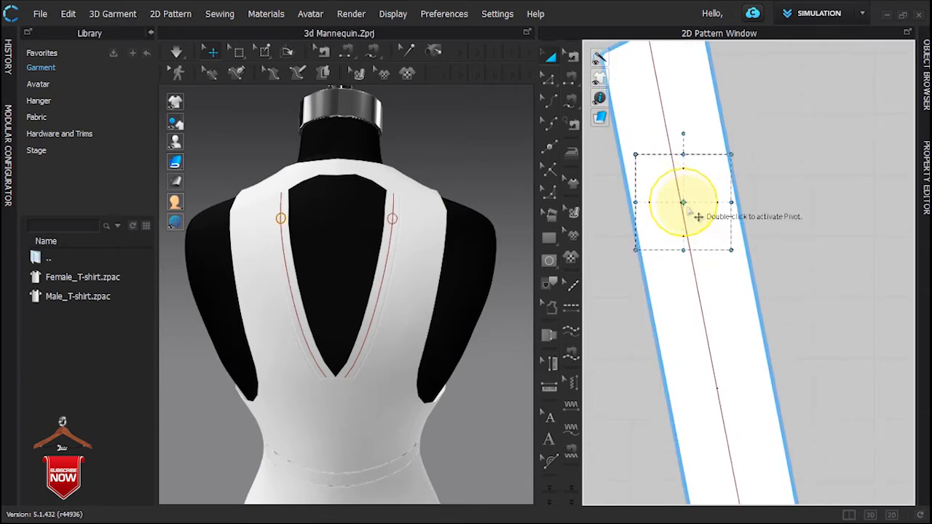
scroll(710, 223, "up", 2)
left_click_drag(718, 227, 710, 230)
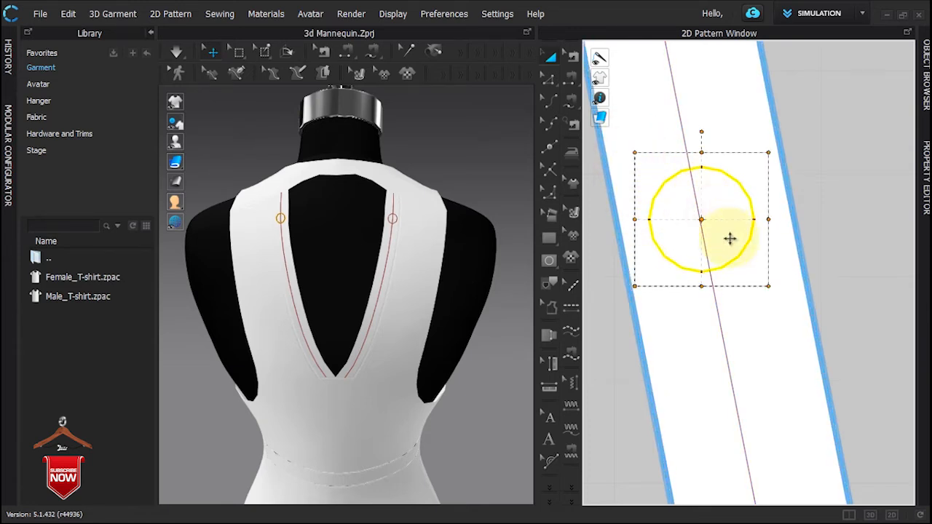
Step: Paste copies of the circle centred on the second and third division points of the strip's centre line
scroll(729, 231, "down", 2)
middle_click_drag(728, 232, 703, 127)
key("ctrl+v")
scroll(720, 298, "up", 1)
scroll(721, 302, "up", 1)
left_click(724, 295)
scroll(732, 304, "down", 3)
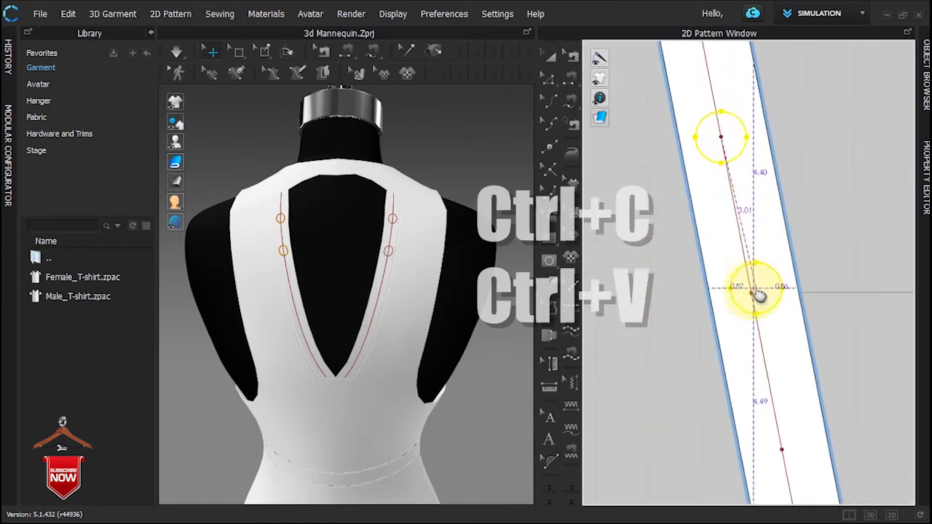
scroll(753, 289, "up", 3)
left_click(749, 298)
Step: Paste two more copies of the circle, centred on the fourth and fifth division points
scroll(759, 305, "down", 5)
key("ctrl+v")
scroll(783, 352, "up", 4)
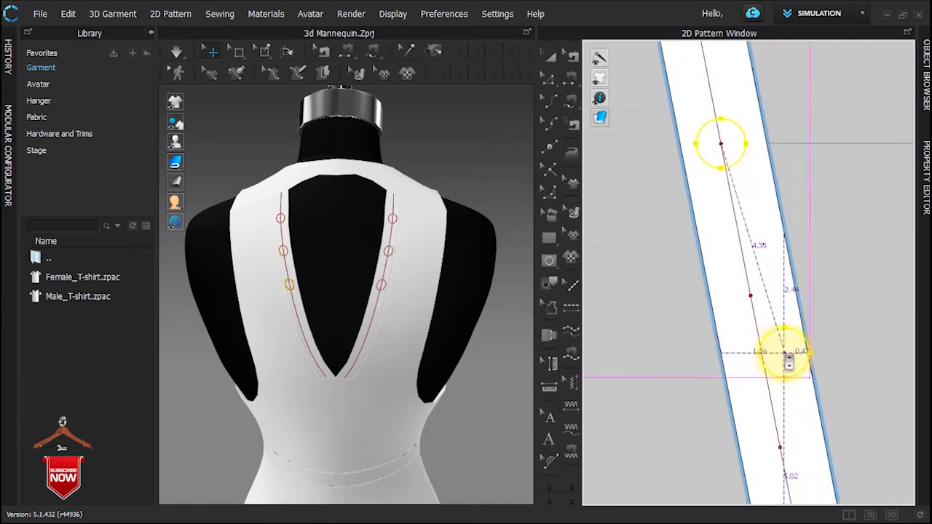
left_click(716, 240)
key("ctrl+v")
scroll(739, 289, "down", 5)
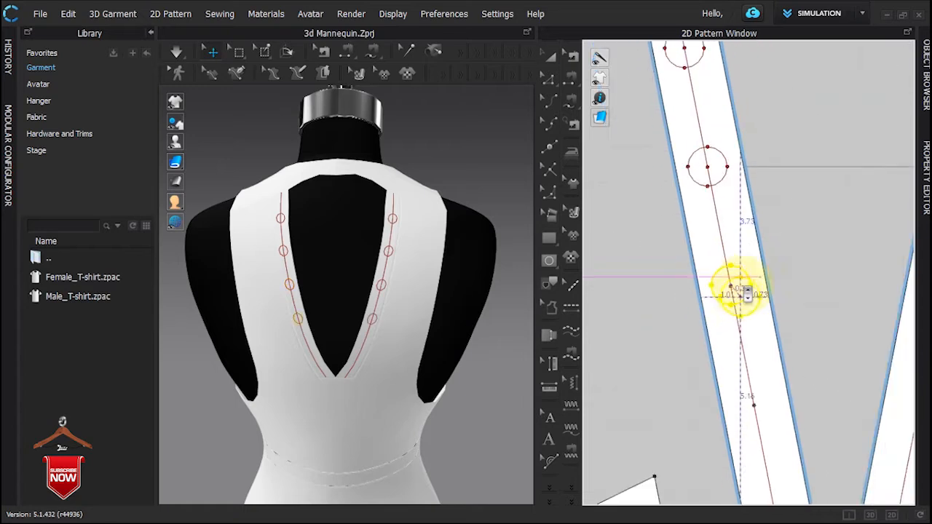
scroll(768, 412, "up", 6)
left_click(724, 376)
Step: Delete the internal centre line from the neckline strips, keeping the five circles on each
scroll(724, 376, "down", 5)
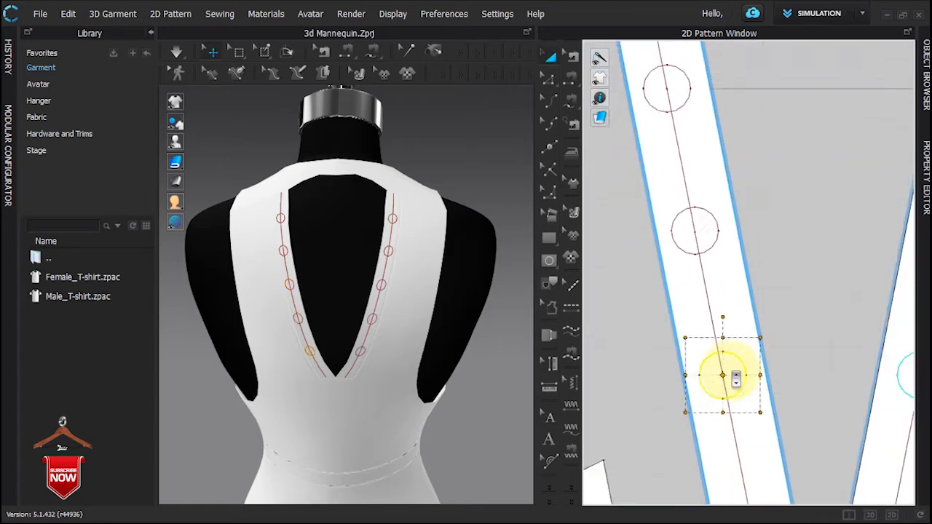
scroll(689, 139, "up", 2)
left_click(669, 150)
key("Delete")
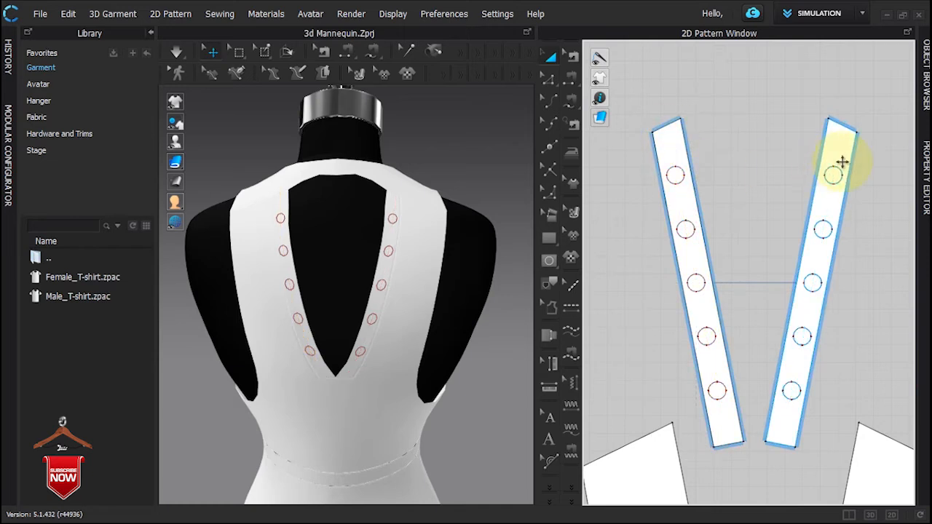
Step: Select all five circles on the left strip and cut them out as separate pattern pieces
left_click(676, 176)
left_click(685, 230, "shift")
left_click(696, 282, "shift")
left_click(706, 336, "shift")
left_click(717, 389, "shift")
right_click(718, 390)
left_click(743, 224)
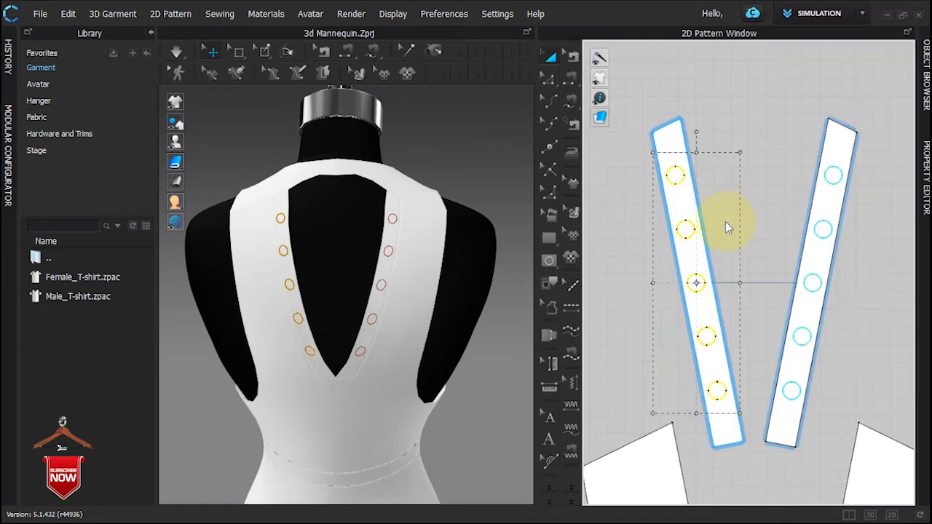
Step: Move both neckline strips together up and to the left, clear of the cut-out circles
left_click(684, 222)
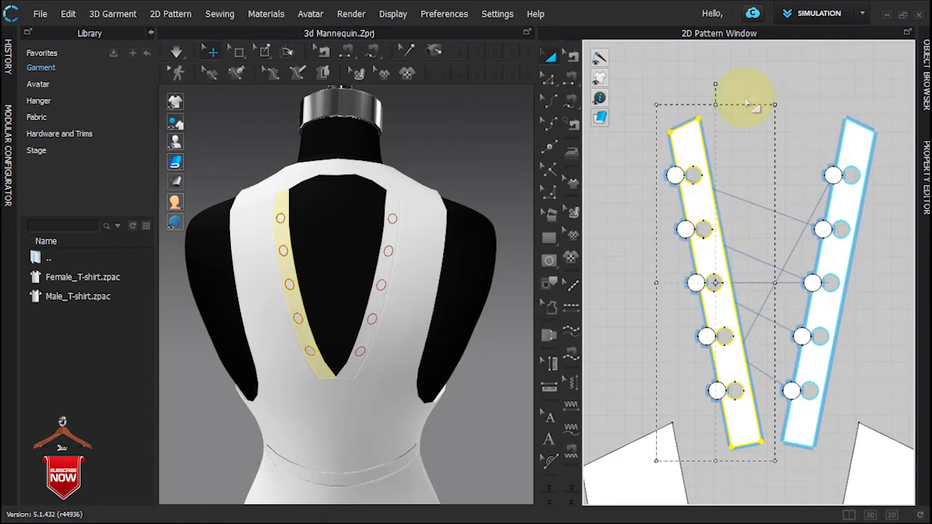
left_click(854, 150, "shift")
scroll(853, 150, "down", 2)
left_click_drag(854, 150, 680, 106)
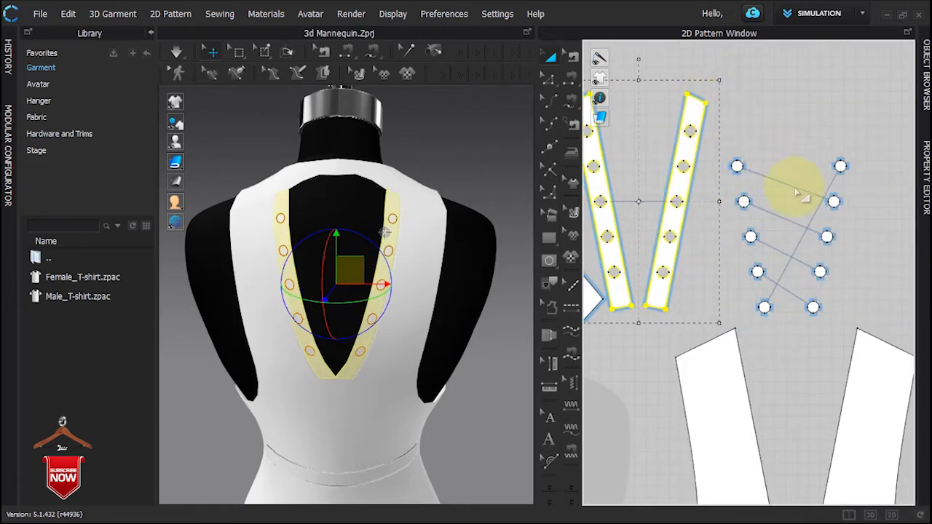
Step: Move the lowest circle of the left column up beside the top circle, level with its linked counterpart
scroll(813, 294, "up", 2)
left_click(751, 313)
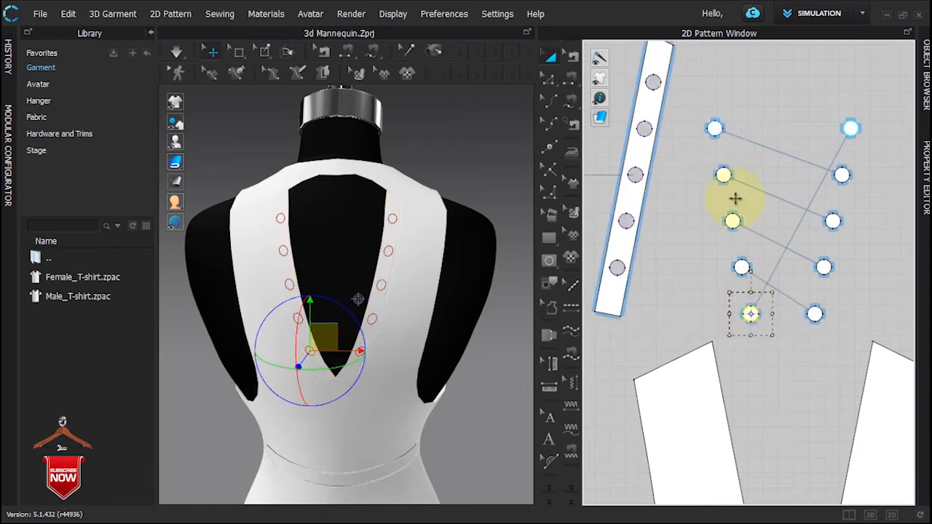
left_click_drag(743, 320, 724, 218)
left_click_drag(689, 125, 692, 128)
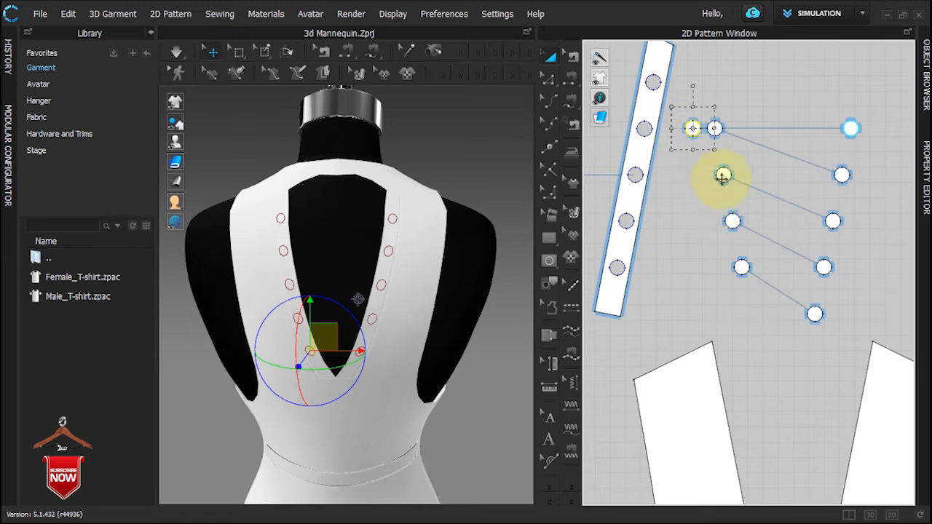
Step: Move the other four circles of the left column down one row so each lines up with its linked counterpart
left_click_drag(738, 292, 739, 317)
left_click_drag(730, 224, 727, 250)
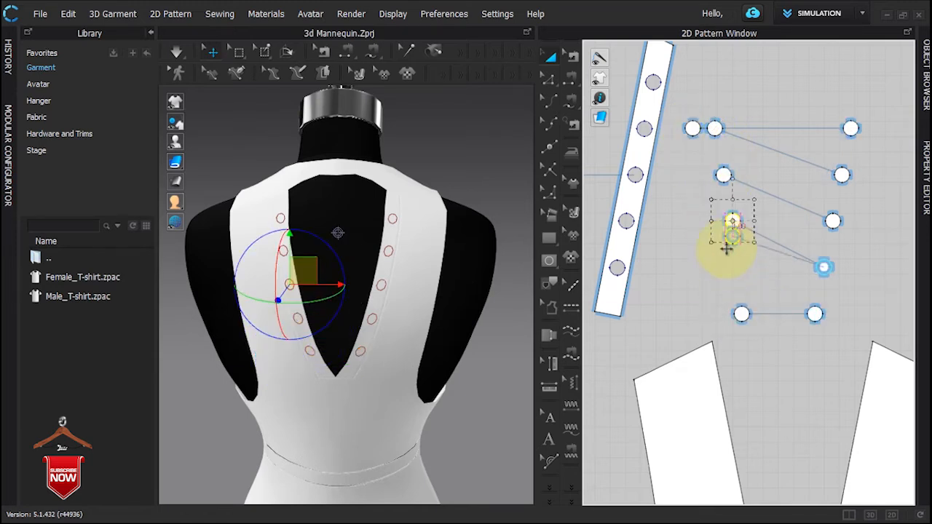
left_click_drag(724, 187, 719, 202)
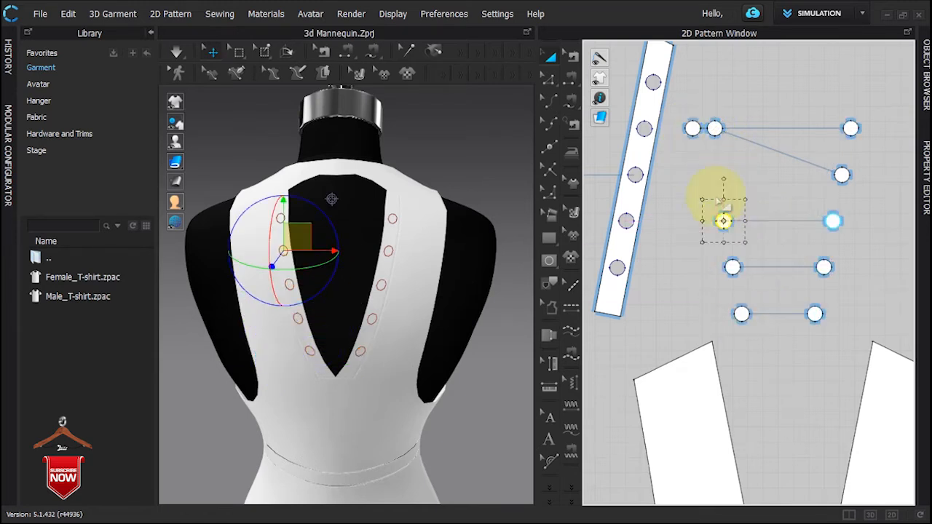
left_click(714, 129)
left_click(716, 129)
left_click(716, 130)
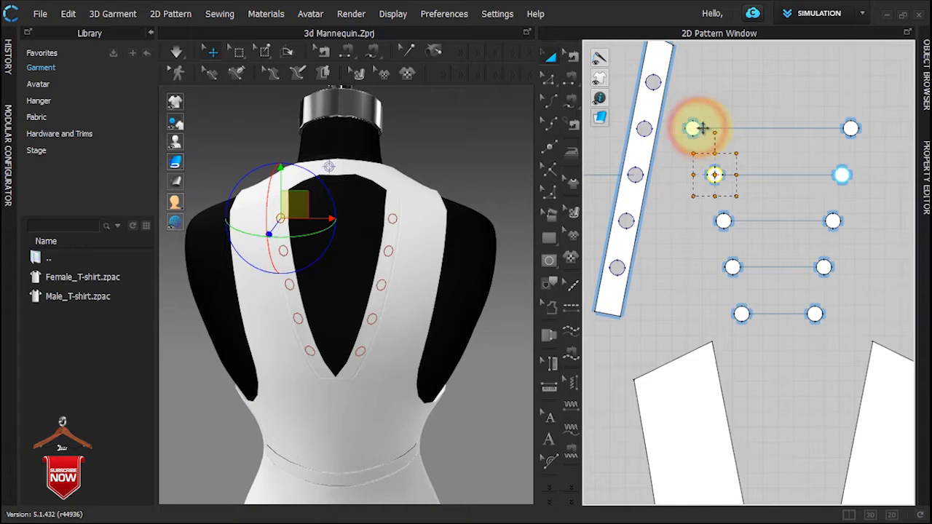
Step: Draw a short vertical internal line through the centre of the top left circle
left_click(699, 129)
scroll(699, 133, "up", 5)
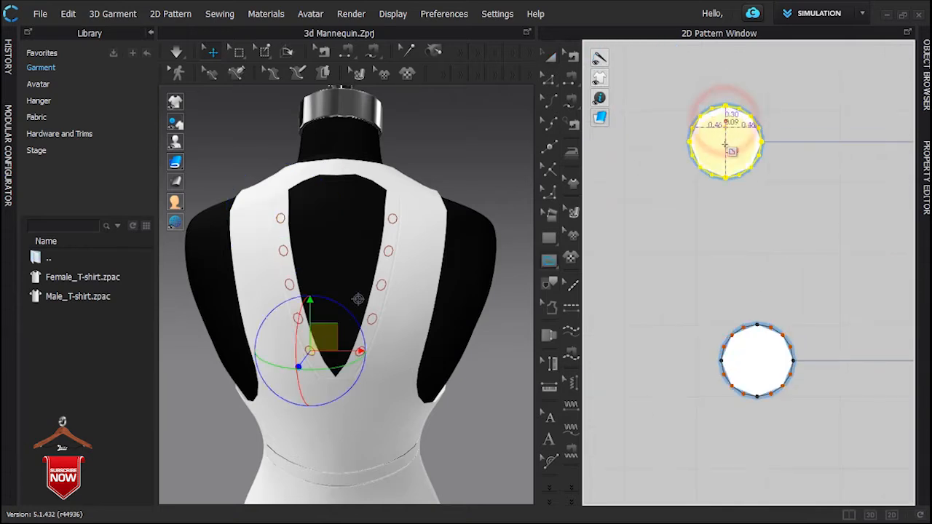
double_click(726, 160)
Step: Copy the short vertical line and paste it at the centres of the second and third circles in the left column
key("ctrl+c")
key("ctrl+v")
left_click(757, 361)
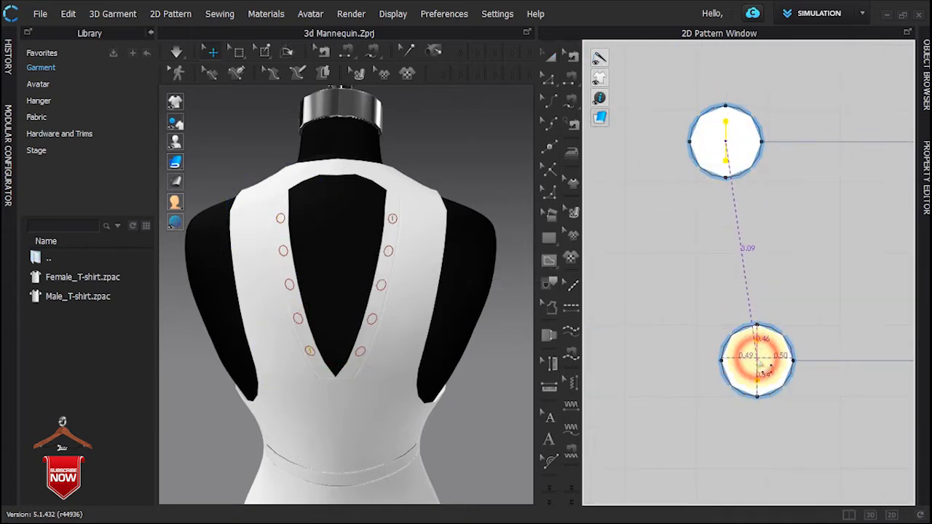
key("ctrl+c")
key("ctrl+v")
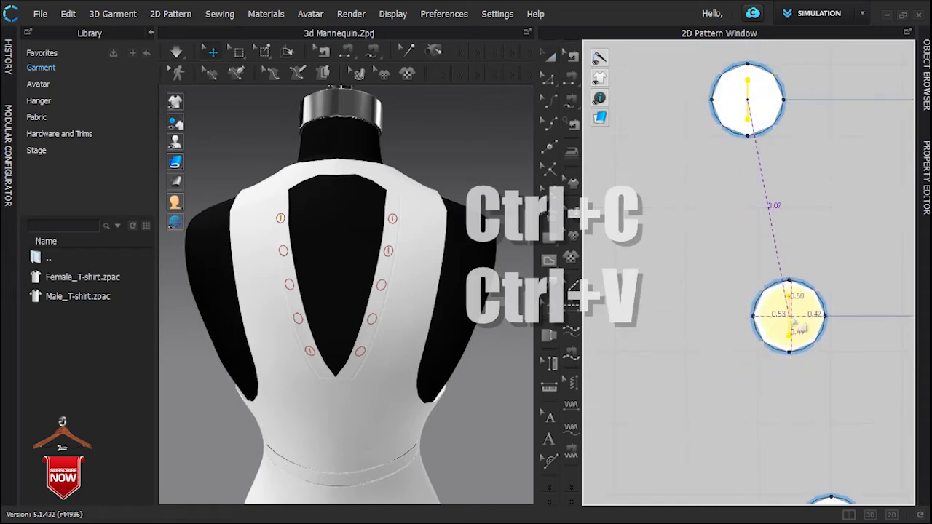
left_click(764, 299)
Step: Paste the short vertical line at the centres of the fourth and fifth circles in the left column
middle_click_drag(765, 297, 719, 161)
key("ctrl+c")
key("ctrl+v")
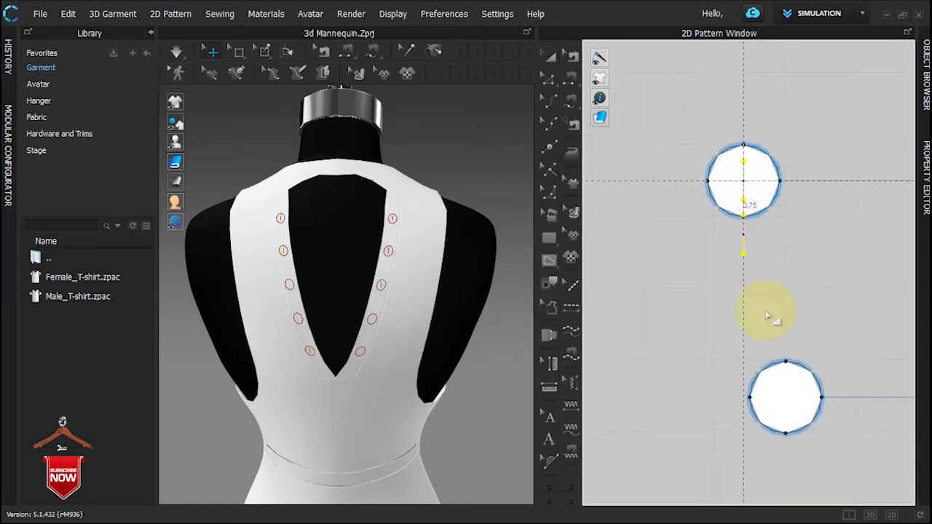
left_click(786, 398)
scroll(786, 393, "down", 2)
middle_click_drag(786, 378, 763, 214)
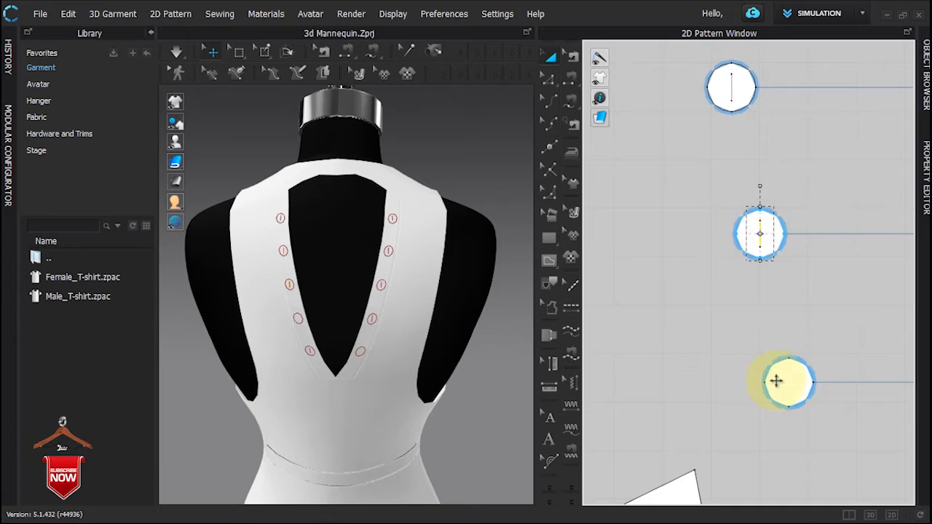
scroll(791, 387, "down", 3)
left_click(722, 346)
scroll(723, 346, "down", 2)
middle_click_drag(706, 346, 638, 343)
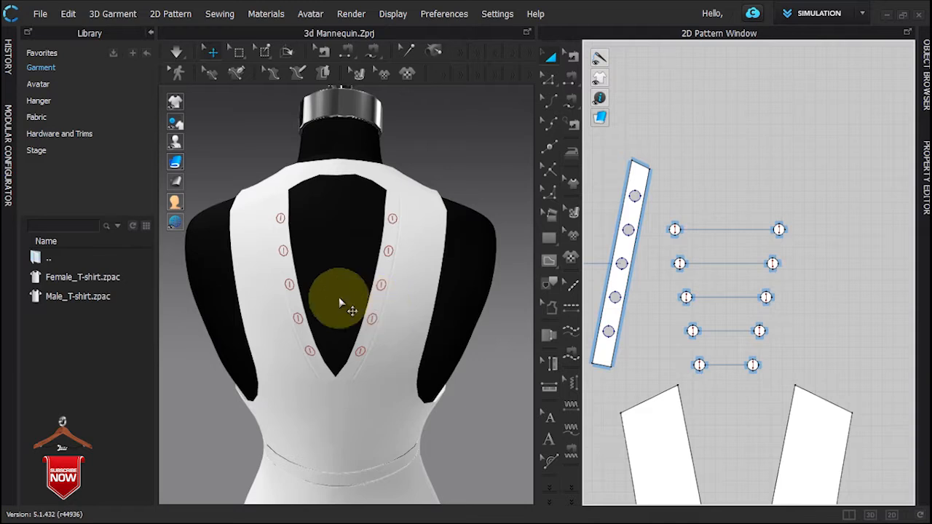
Step: Show only the 3D garment view and measure the straight distance between the centres of the top pair of circles
left_click(853, 514)
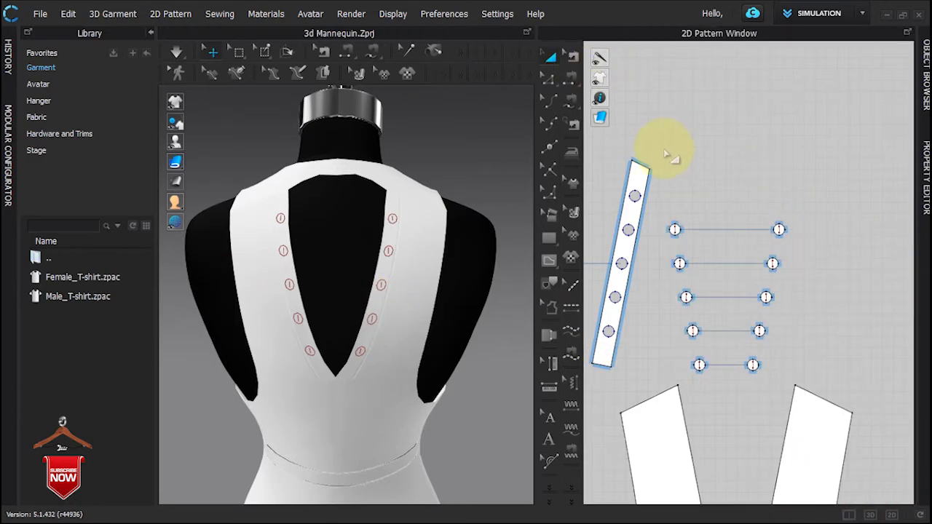
left_click(870, 514)
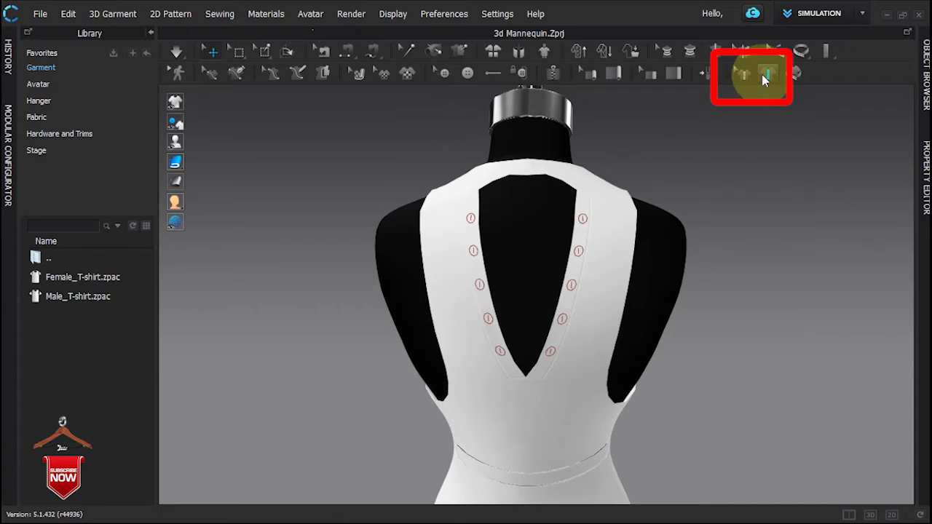
scroll(459, 233, "up", 4)
left_click(395, 171)
left_click(614, 170)
scroll(546, 190, "up", 1)
left_click(387, 161)
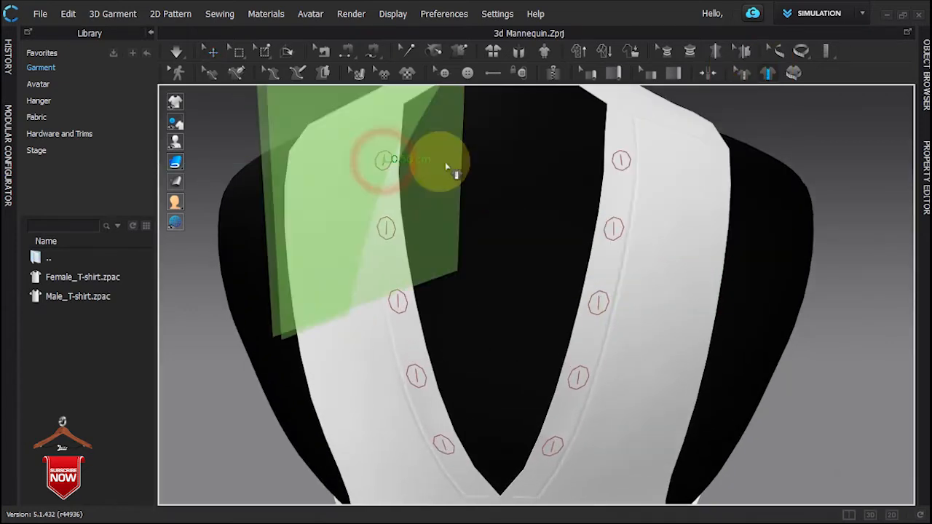
left_click(619, 161)
Step: Measure the straight distances between the centres of the second, third, fourth and fifth circle pairs on the 3D garment
left_click(387, 229)
left_click(613, 229)
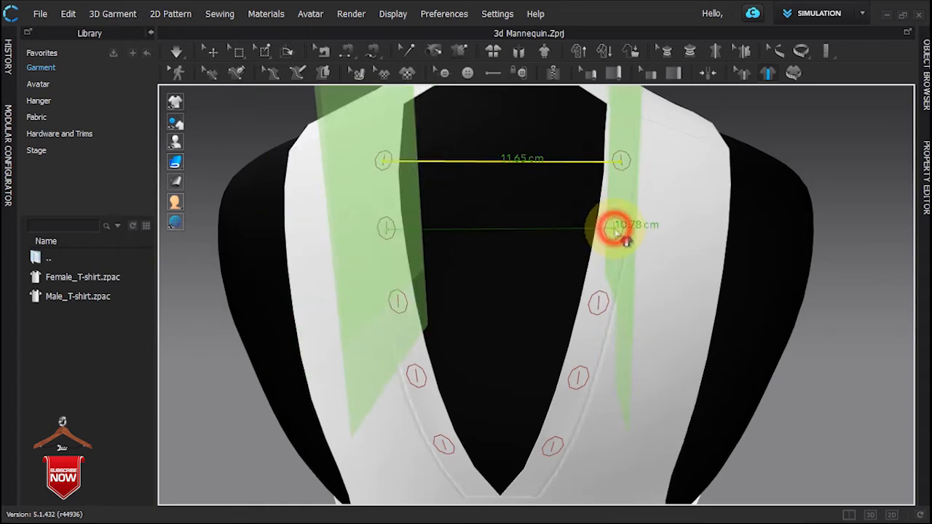
left_click(398, 303)
left_click(598, 302)
left_click(417, 375)
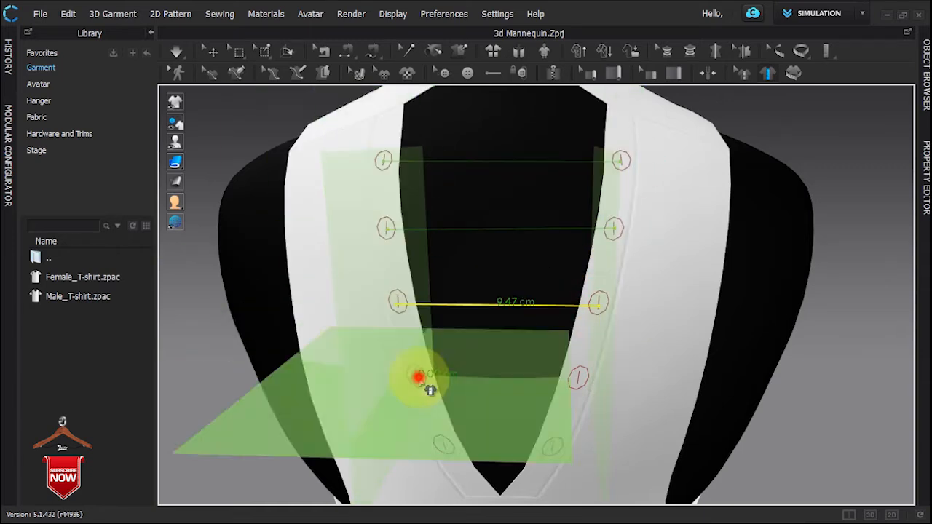
left_click(578, 377)
left_click(444, 444)
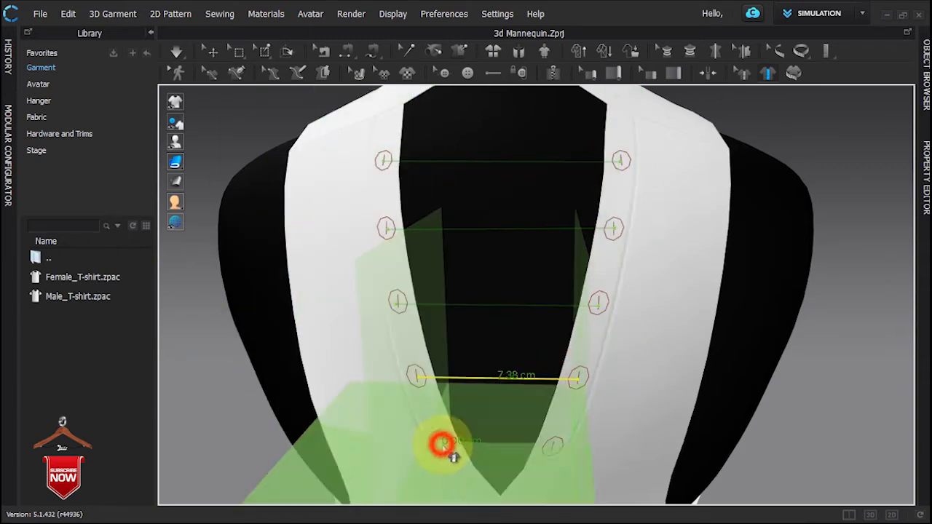
left_click(552, 446)
Step: Show the 3D garment view and the 2D pattern view side by side
scroll(578, 281, "down", 3)
key("shift+a")
key("shift+a")
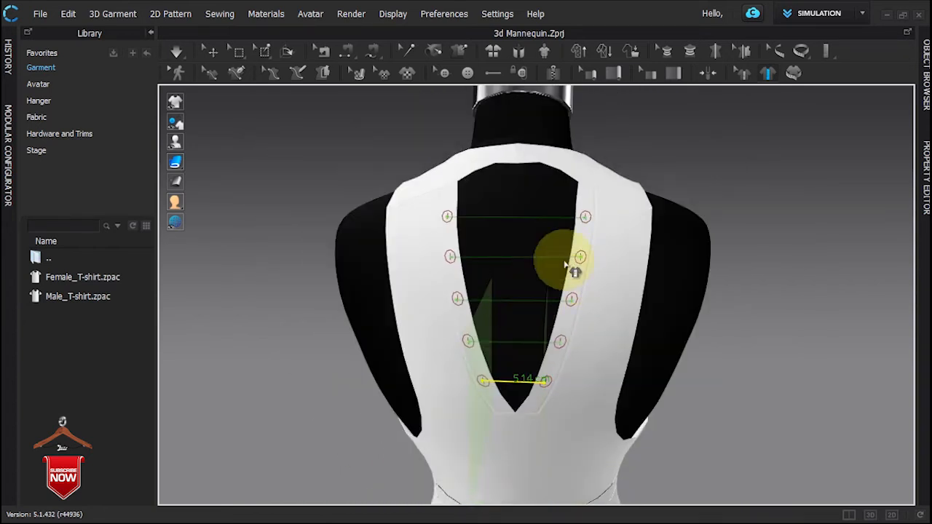
left_click(849, 515)
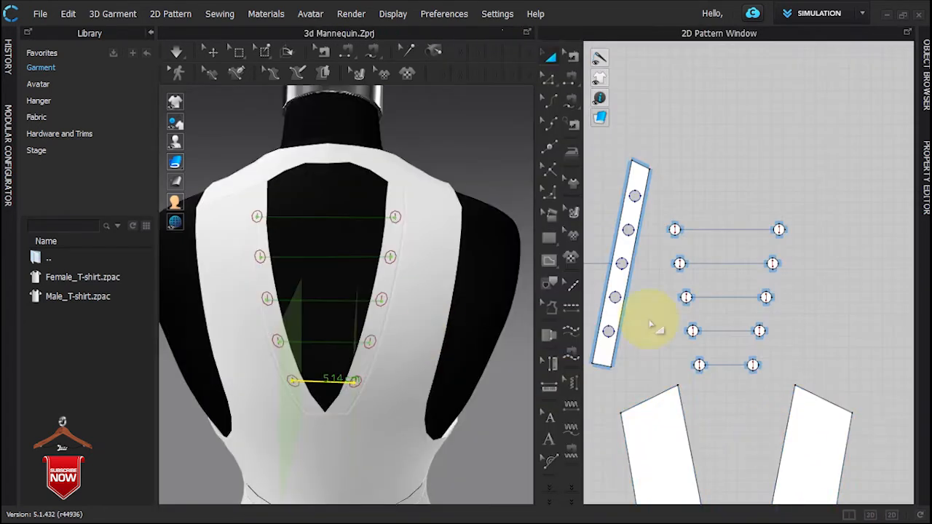
Step: Create a rectangle pattern 5.14 cm wide and 0.50 cm high beside the bottom pair of circles
left_click(549, 239)
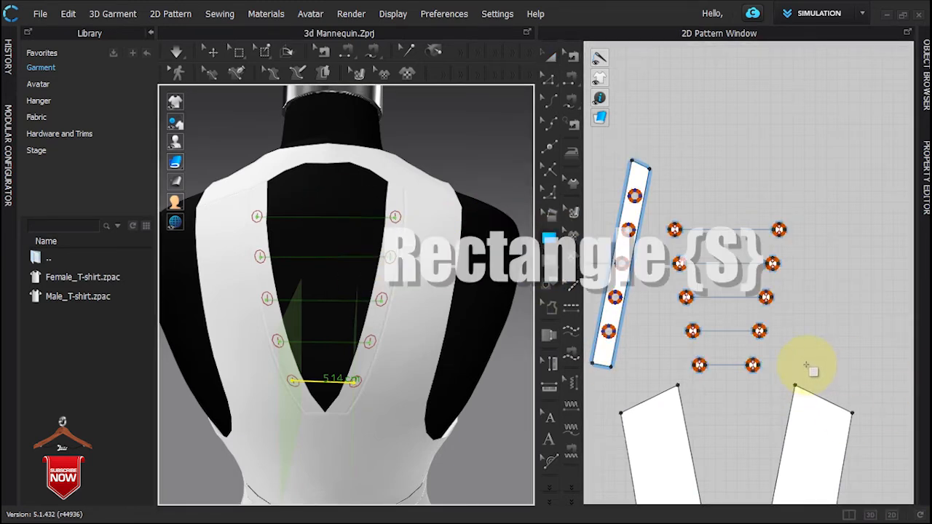
left_click(824, 372)
type("5.14")
double_click(516, 190)
type(".50")
left_click(435, 351)
left_click(822, 354)
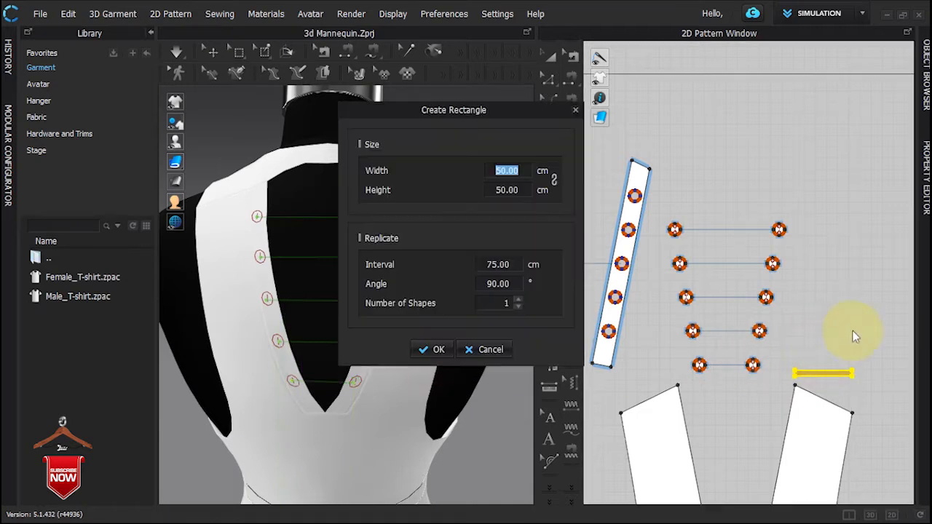
left_click(482, 350)
Step: Undo the new rectangle and the last 3D measurement
left_click(319, 341)
key("ctrl+z")
left_click(322, 339)
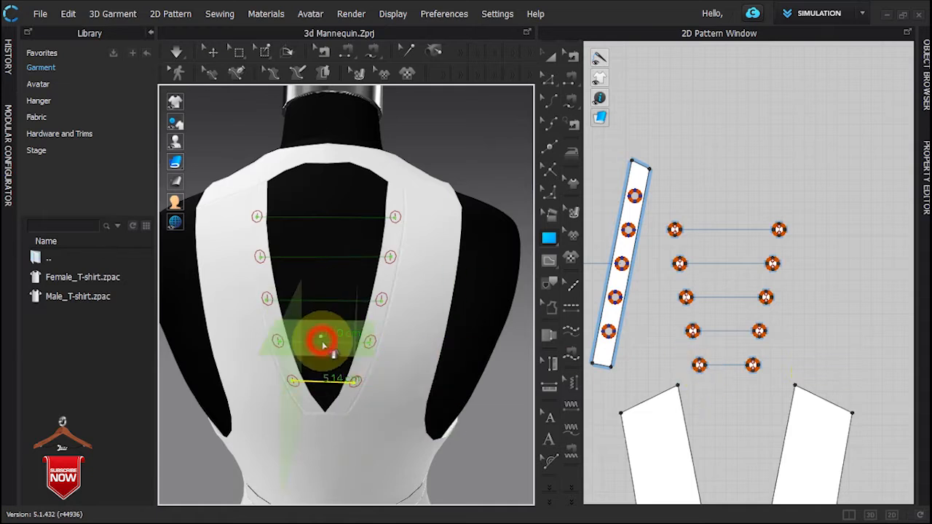
key("ctrl+z")
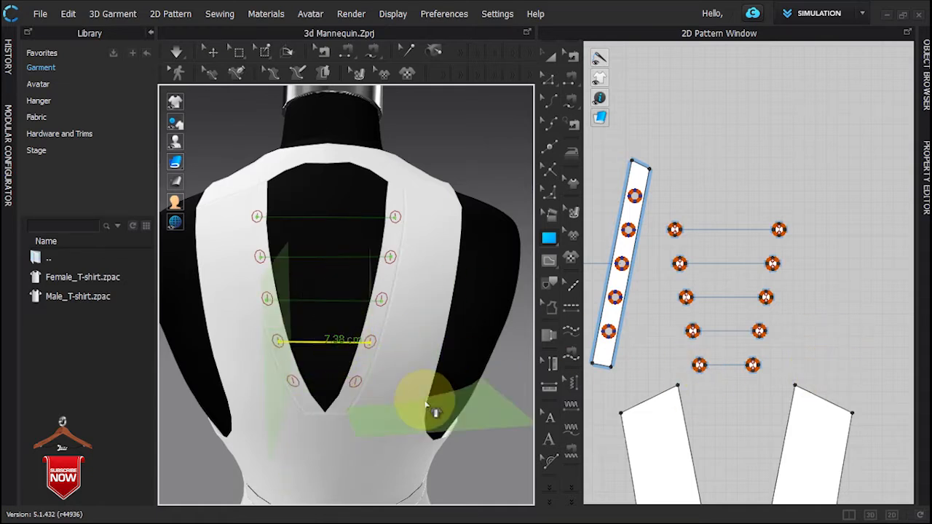
Step: Create a 5.14 by 0.50 cm rectangle pattern next to the bottom pair of circles, matching the bottom pair's spacing
left_click(823, 364)
type("5.14")
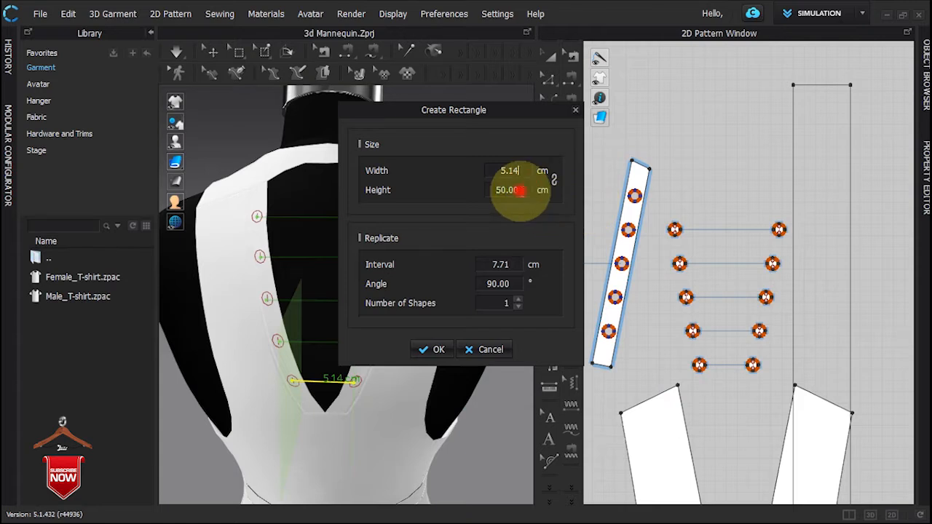
key("Return")
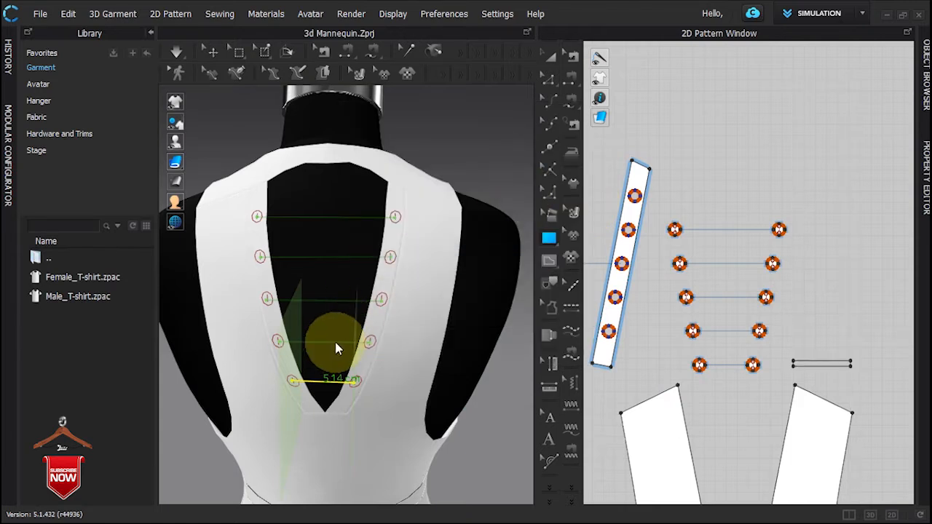
left_click(300, 345)
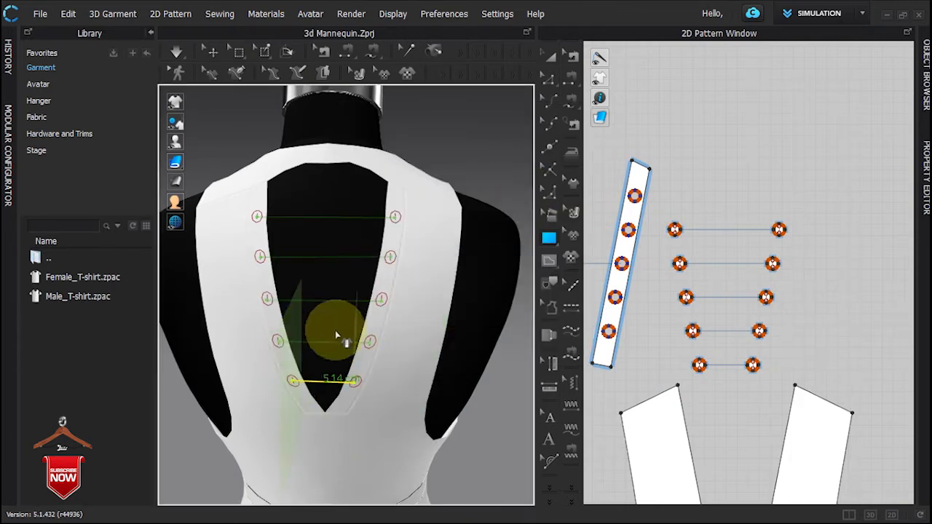
Step: Delete the sewing between the top left circle's line and the left end of the top strip in the 2D layout
right_click(385, 183)
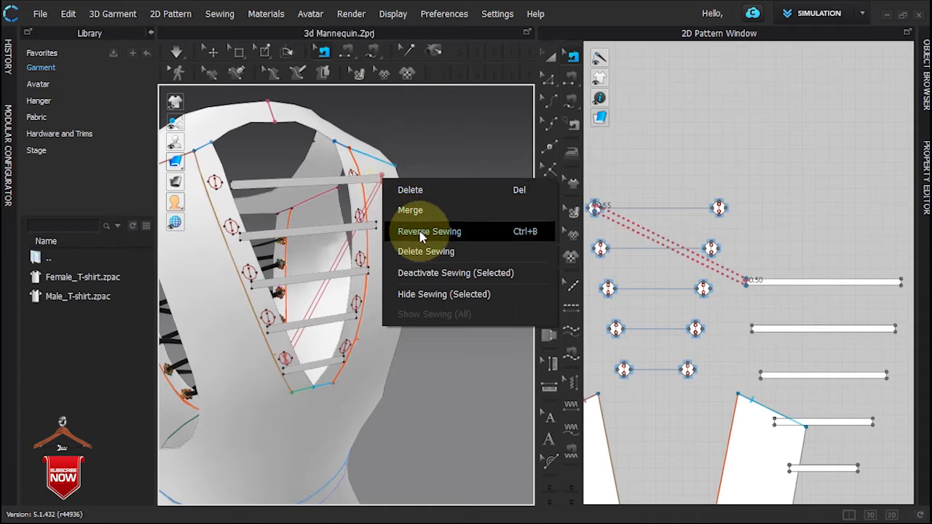
left_click(419, 249)
right_click_drag(419, 249, 397, 229)
Step: Select all five horizontal strips in the 2D layout and move them up beside the circle pairs
left_click(821, 284)
left_click(821, 328, "shift")
left_click(823, 375, "shift")
left_click(823, 464, "shift")
left_click(830, 420, "shift")
left_click_drag(831, 420, 833, 324)
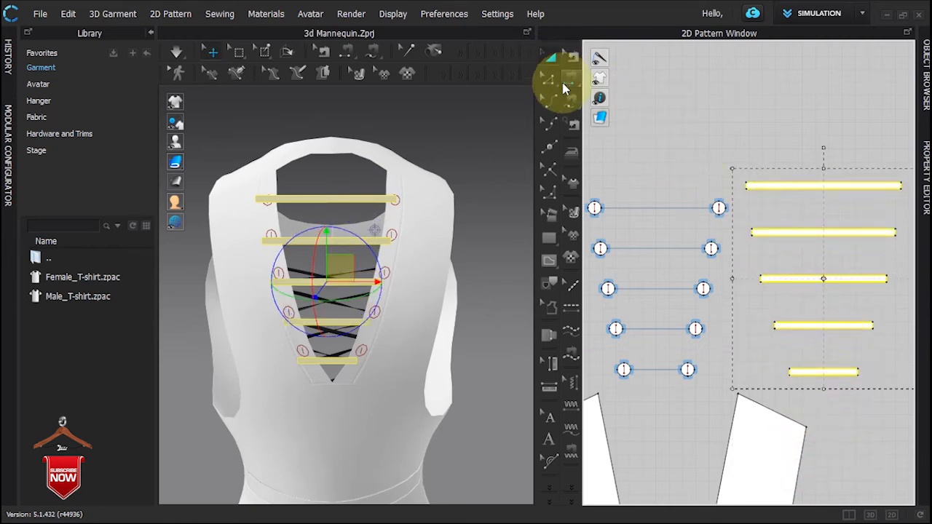
Step: Use segment sewing to join the bottom strip's left end in 3D to the line inside the bottom left eyelet circle
left_click(564, 86)
left_click(624, 175)
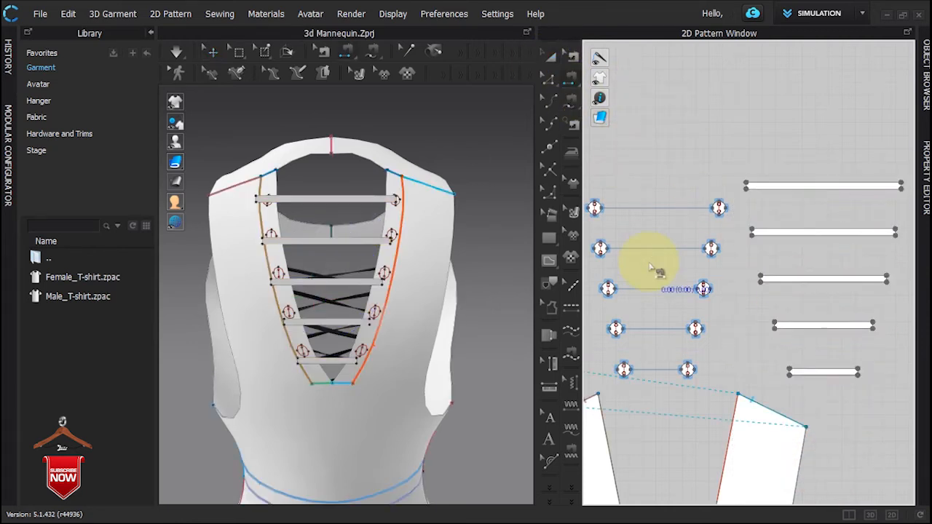
left_click(624, 370)
left_click(791, 372)
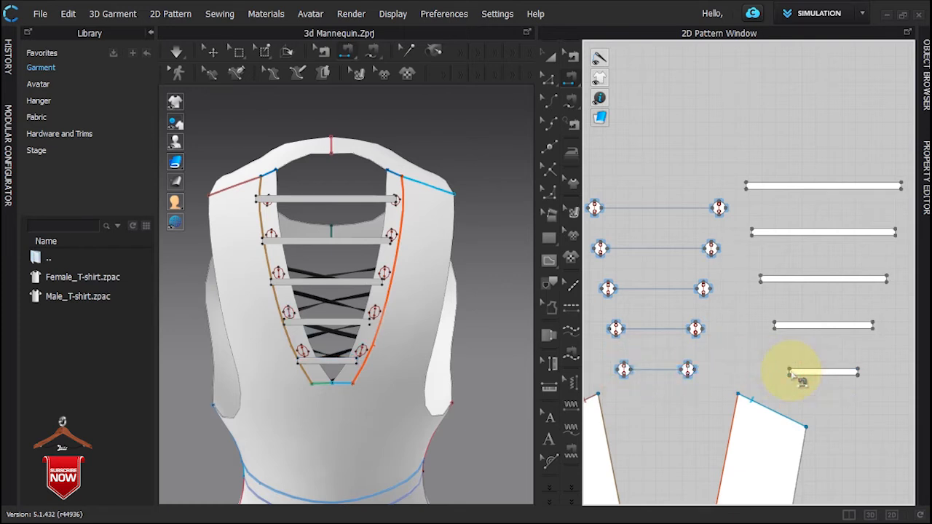
right_click_drag(455, 364, 461, 347)
scroll(322, 363, "up", 3)
middle_click_drag(316, 373, 390, 370)
left_click(358, 399)
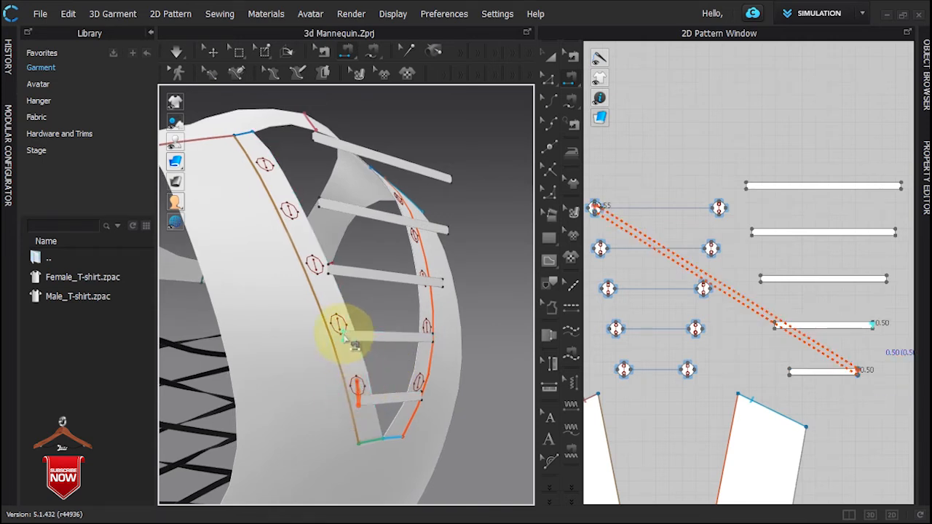
Step: Sew the left ends of the fourth, third and second strips in 3D to the lines in their matching left eyelet circles
left_click(340, 323)
left_click(330, 269)
left_click(317, 265)
left_click(320, 202)
left_click(291, 211)
Step: Sew the top strip's left end in 3D to the line in the top left eyelet circle
right_click_drag(294, 214, 298, 277)
left_click(313, 222)
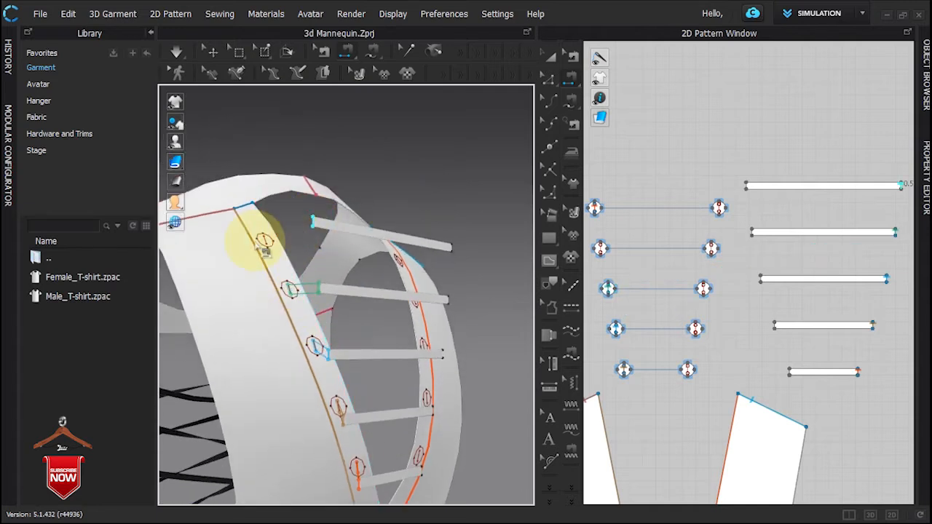
key("ctrl+z")
left_click(314, 221)
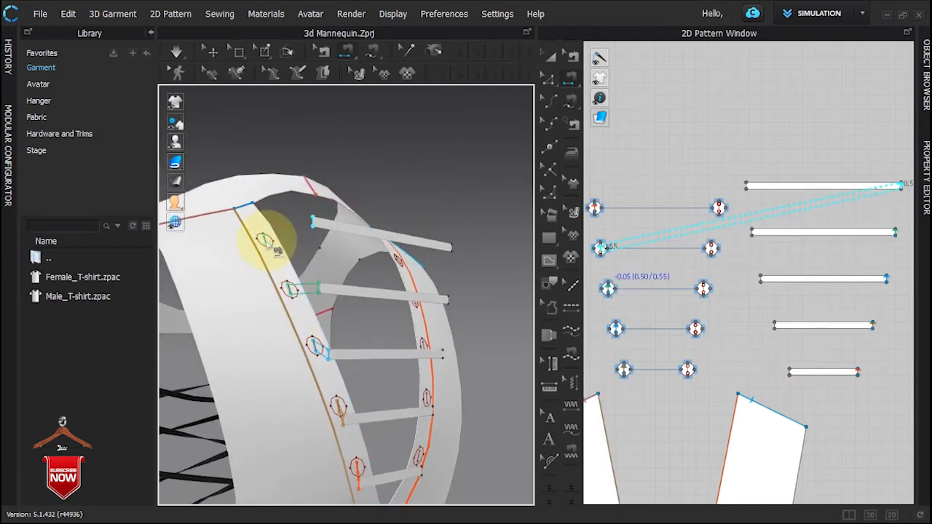
Step: Sew the right ends of the top and second strips in 3D to the lines in their matching right eyelet circles
right_click_drag(432, 323, 308, 337)
left_click(517, 245)
left_click(518, 241)
right_click_drag(480, 293, 374, 156)
left_click(371, 246)
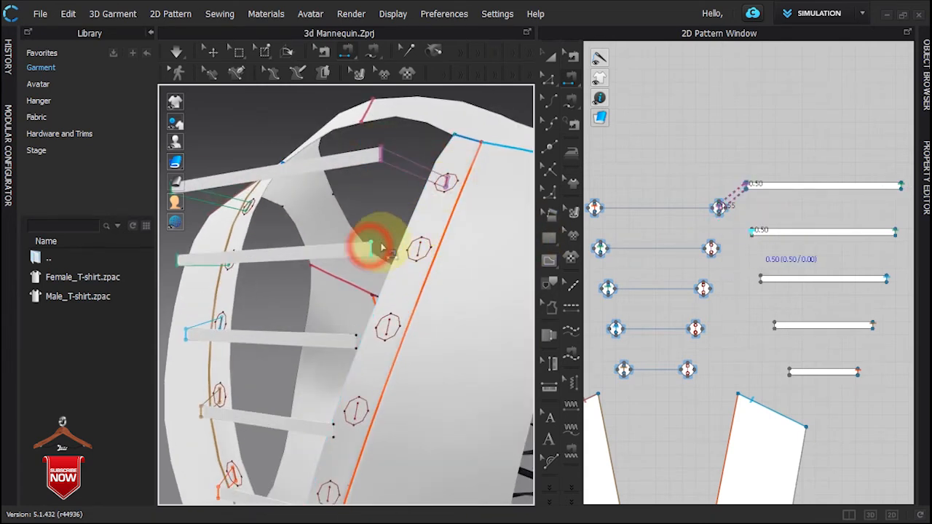
left_click(418, 246)
Step: Sew the right ends of the third, fourth and bottom strips in 3D to the lines in their matching right eyelet circles
left_click(398, 335)
left_click(334, 428)
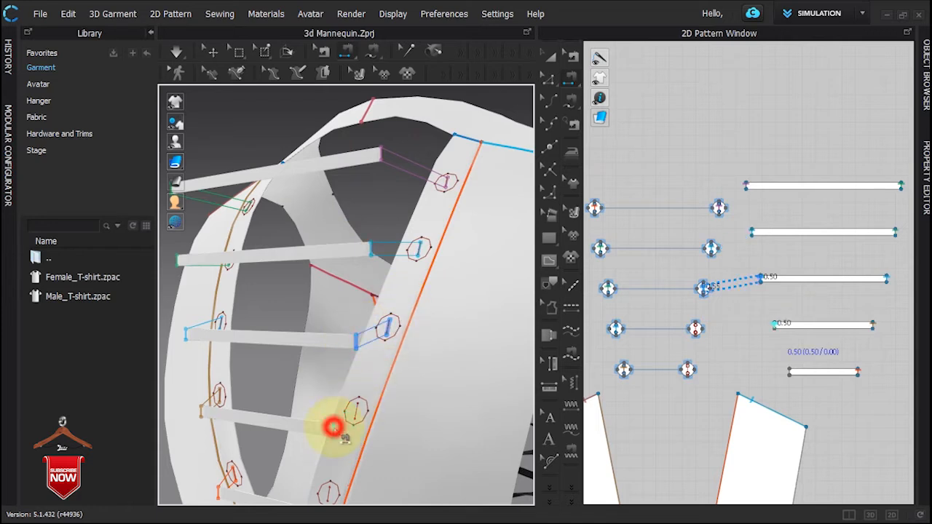
left_click(359, 413)
middle_click_drag(319, 496, 329, 415)
right_click_drag(368, 396, 425, 392)
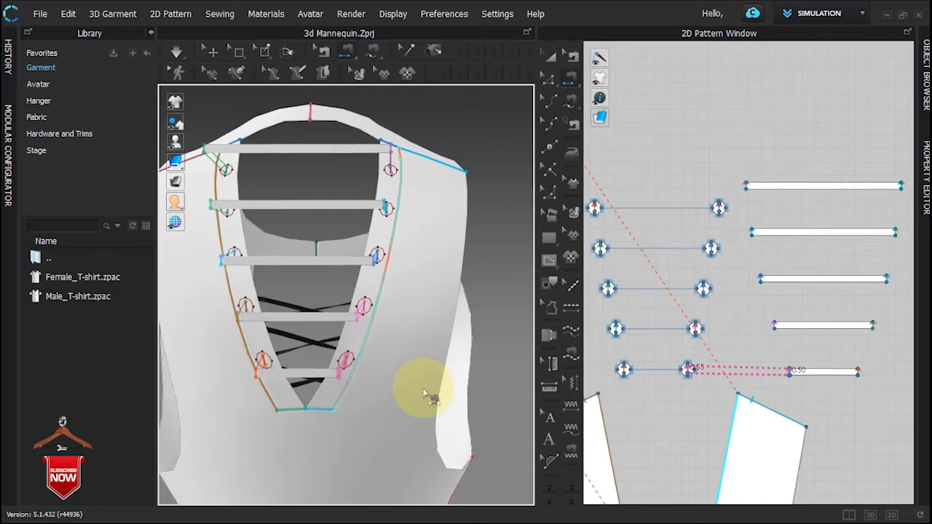
Step: Try simulating the garment with the sewn strips, and undo the simulation
left_click(552, 58)
key("space")
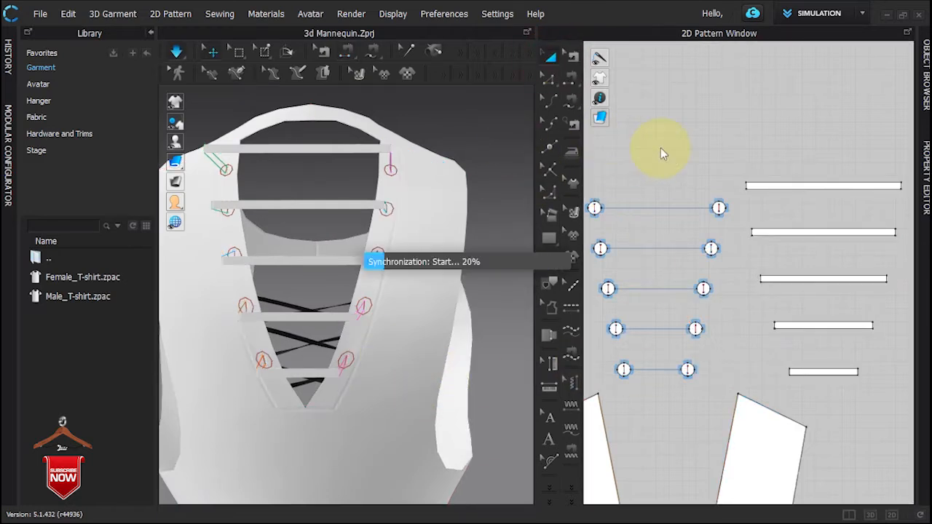
key("space")
key("ctrl+z")
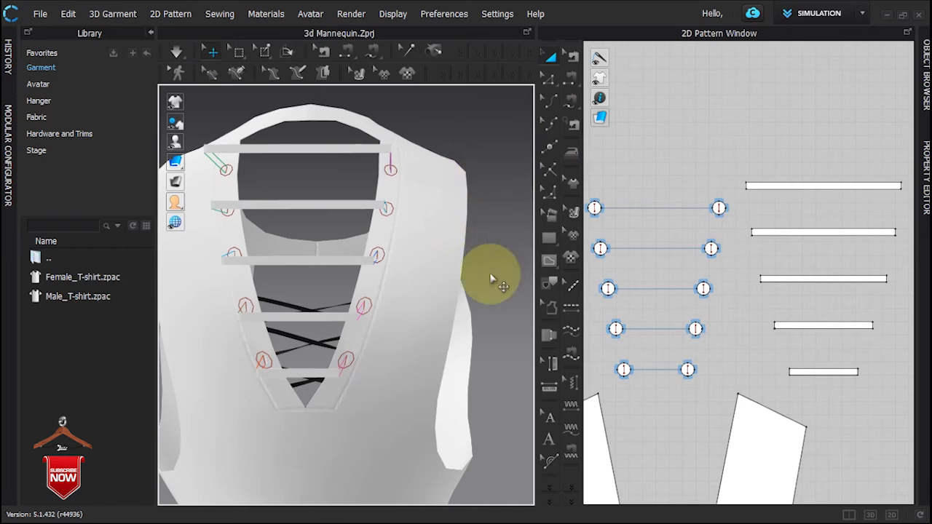
Step: Copy all five horizontal strips and paste the copies about 14 cm to the right of the originals in the 2D layout
scroll(762, 245, "down", 4)
left_click(801, 212)
left_click(796, 239, "shift")
left_click(797, 265, "shift")
left_click(794, 291, "shift")
left_click(798, 317, "shift")
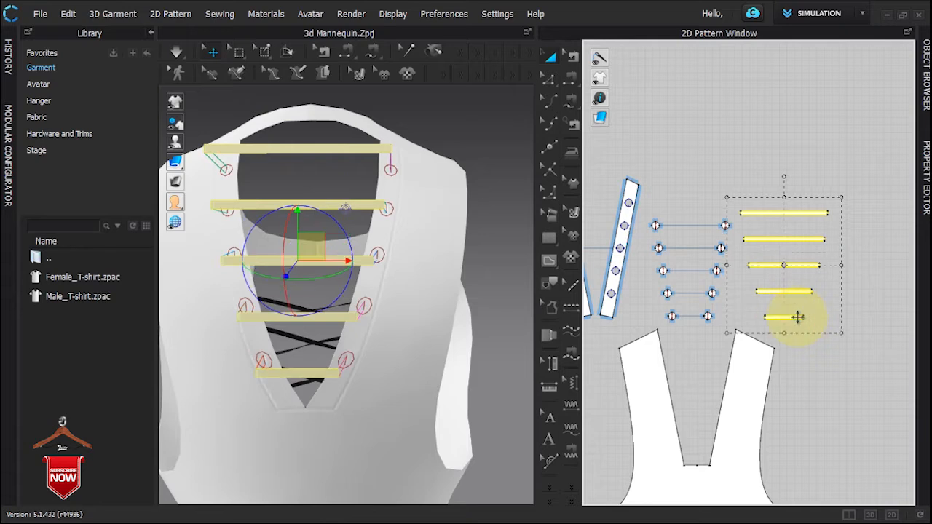
key("ctrl+c")
key("ctrl+v")
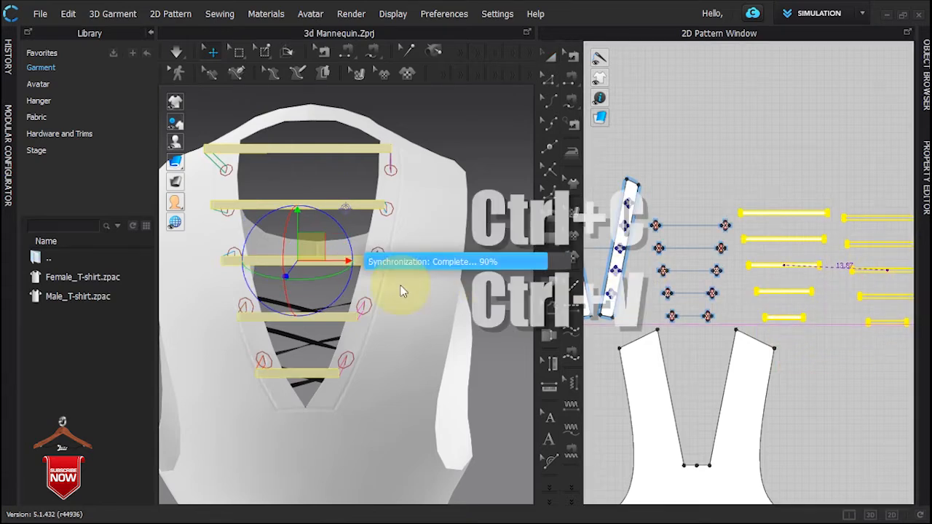
Step: Move the five pasted strips in 3D to bring them closer to the V-neckline opening
scroll(398, 290, "down", 3)
left_click(194, 277)
left_click_drag(206, 265, 347, 259)
right_click_drag(375, 261, 230, 280)
left_click_drag(213, 293, 333, 285)
right_click_drag(333, 284, 248, 225)
Step: Use segment sewing to join the top copied strip to the top eyelet on the right neckline edge (right circle column in 2D)
key("n")
right_click_drag(249, 181, 347, 244)
left_click(231, 177)
scroll(276, 183, "up", 3)
left_click(361, 122)
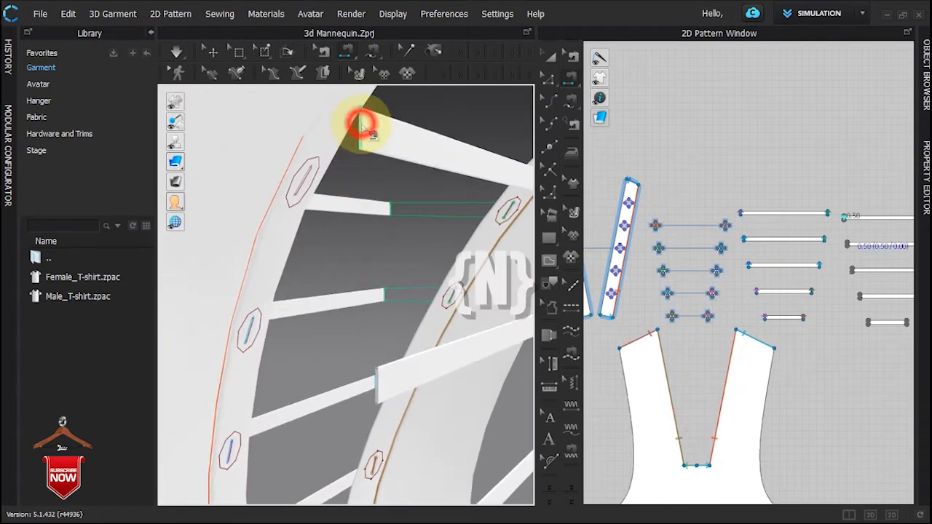
left_click(310, 173)
Step: Sew the second and third copied strips to the lines in their matching eyelets on the right neckline edge
middle_click_drag(300, 309, 329, 209)
left_click(427, 192)
left_click(284, 204)
right_click_drag(343, 261, 369, 161)
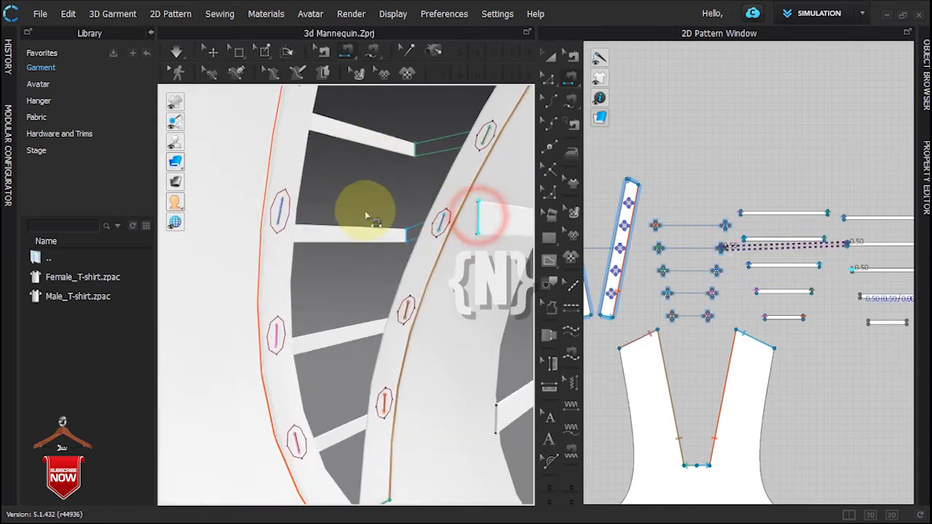
left_click(279, 207)
Step: Sew the fourth and bottom copied strips to the lines in their matching eyelets on the right neckline edge
middle_click_drag(445, 397, 466, 315)
left_click(514, 336)
left_click(289, 281)
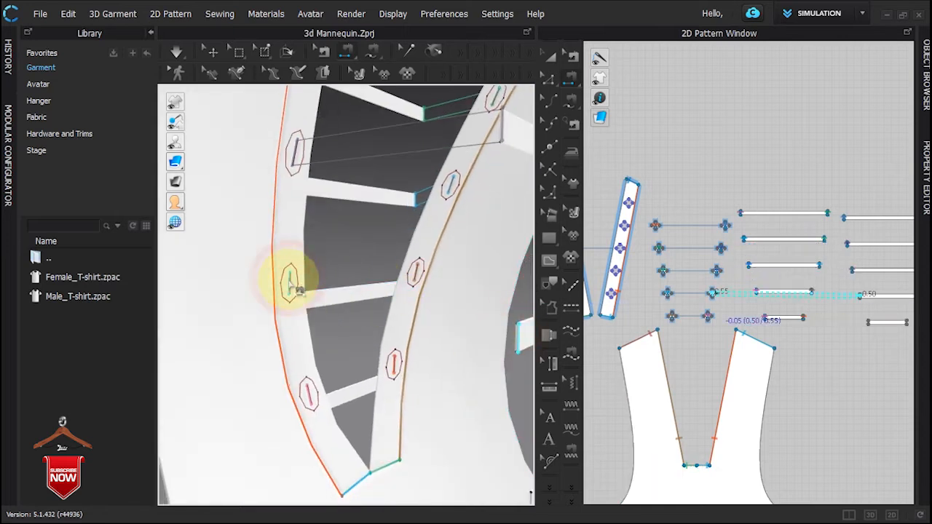
middle_click_drag(295, 289, 278, 230)
left_click(502, 419)
left_click(290, 336)
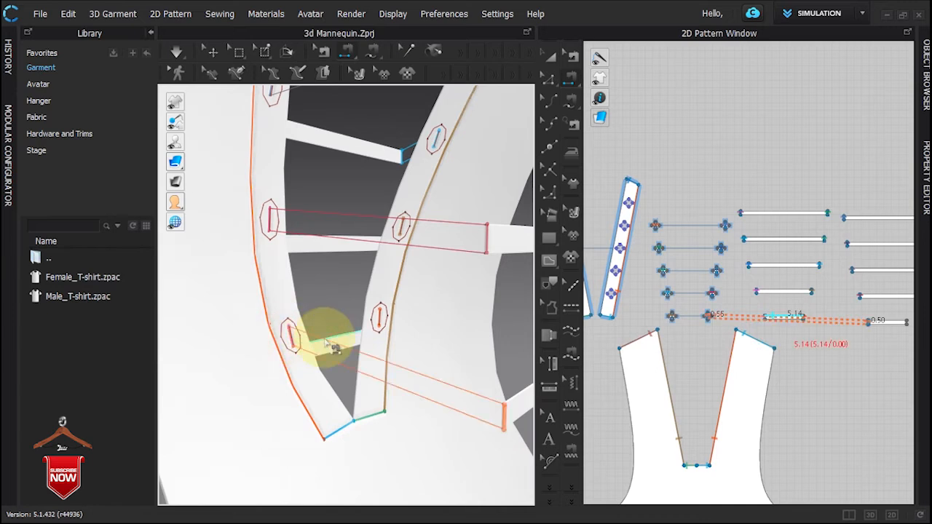
Step: Sew the other end of the top copied strip to the top eyelet's line on the left neckline edge
scroll(332, 346, "down", 4)
right_click_drag(402, 329, 289, 178)
scroll(289, 178, "up", 2)
middle_click_drag(289, 178, 255, 366)
scroll(264, 280, "up", 3)
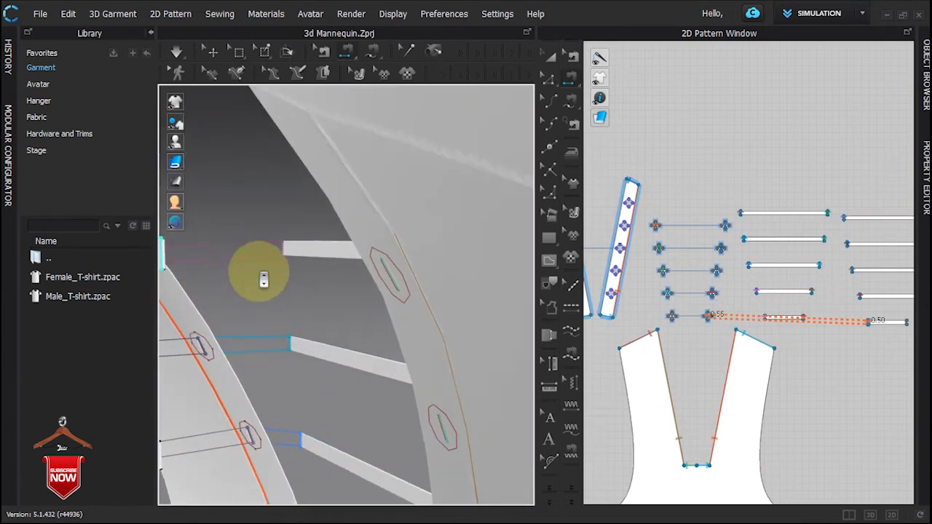
left_click(189, 259)
left_click(383, 279)
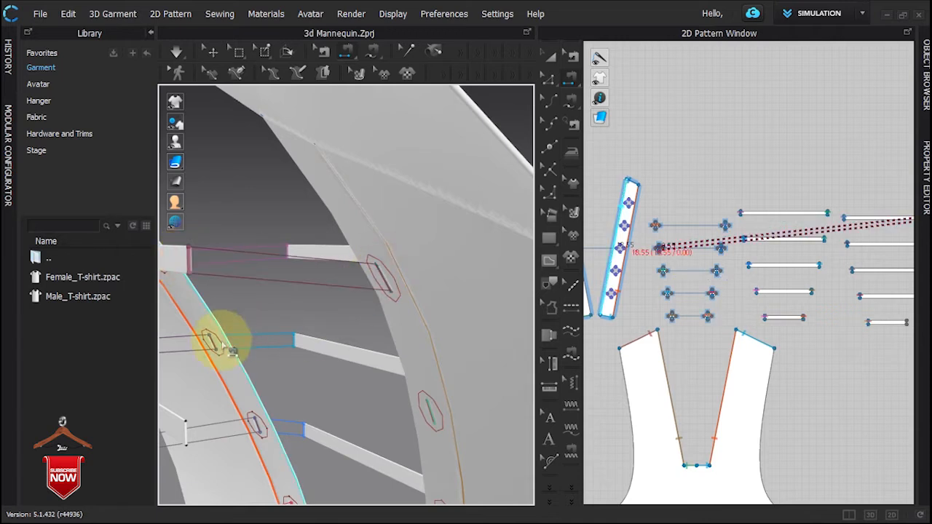
Step: Sew the other ends of the second and third copied strips to their matching eyelet lines on the left neckline edge
scroll(223, 346, "down", 1)
left_click(223, 400)
left_click(410, 385)
right_click_drag(410, 385, 403, 270)
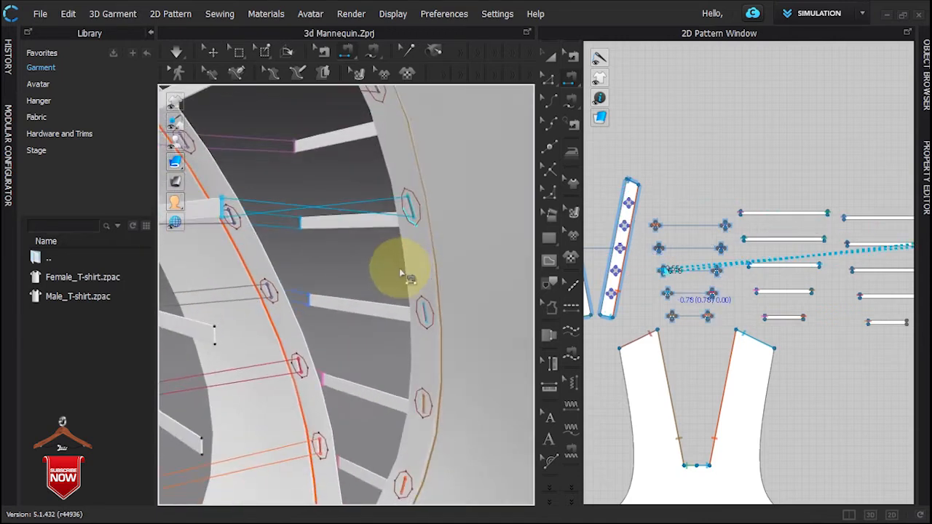
left_click(410, 208)
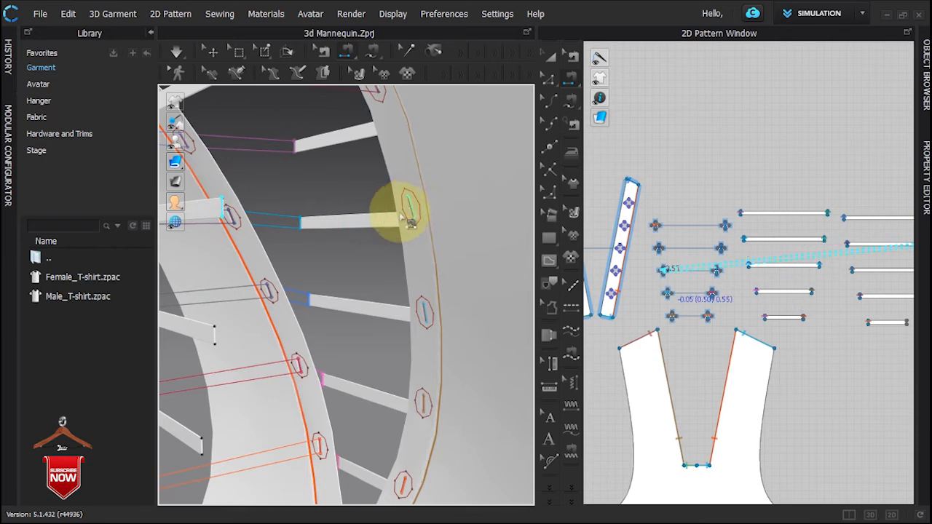
left_click(215, 335)
left_click(426, 310)
right_click_drag(317, 351, 313, 269)
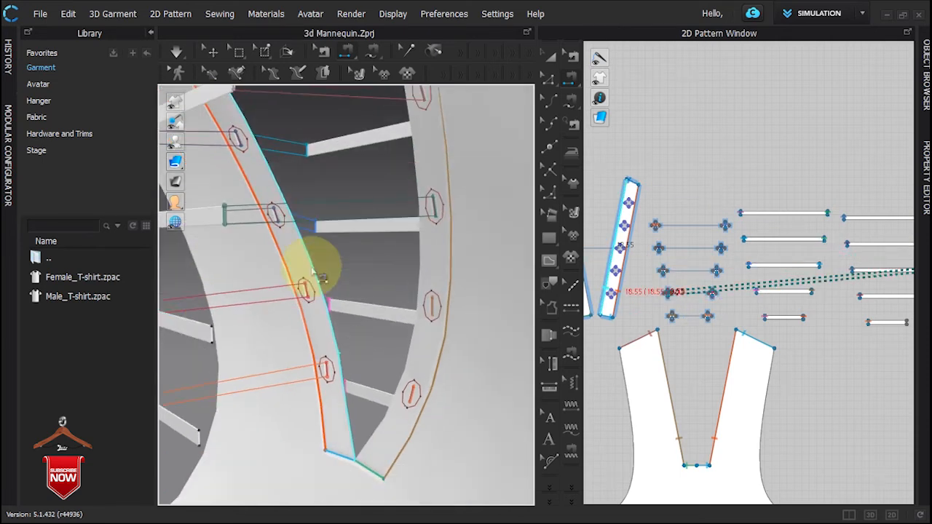
Step: Sew the other ends of the fourth and bottom copied strips to their matching eyelet lines on the left neckline edge
left_click(432, 309)
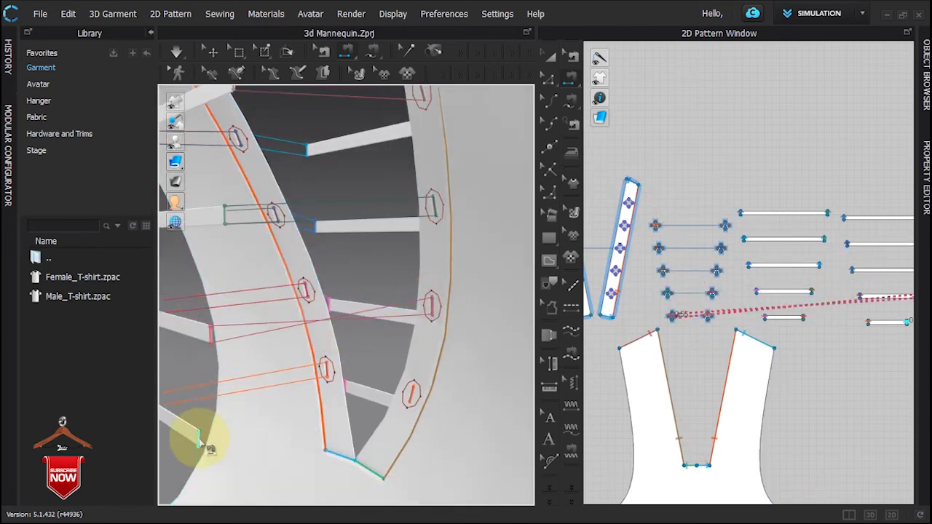
left_click(201, 437)
right_click_drag(428, 403, 263, 376)
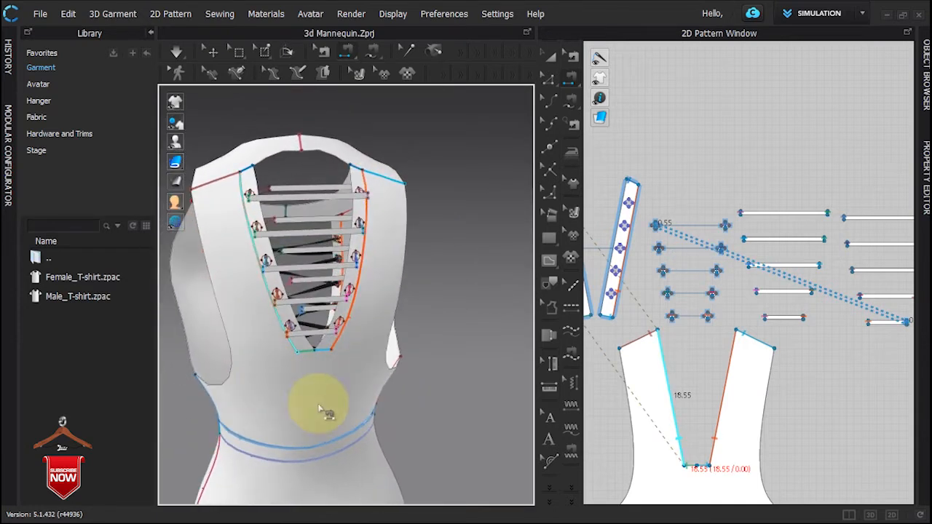
Step: Select both sets of lacing strips and add a new fabric for them
left_click(925, 102)
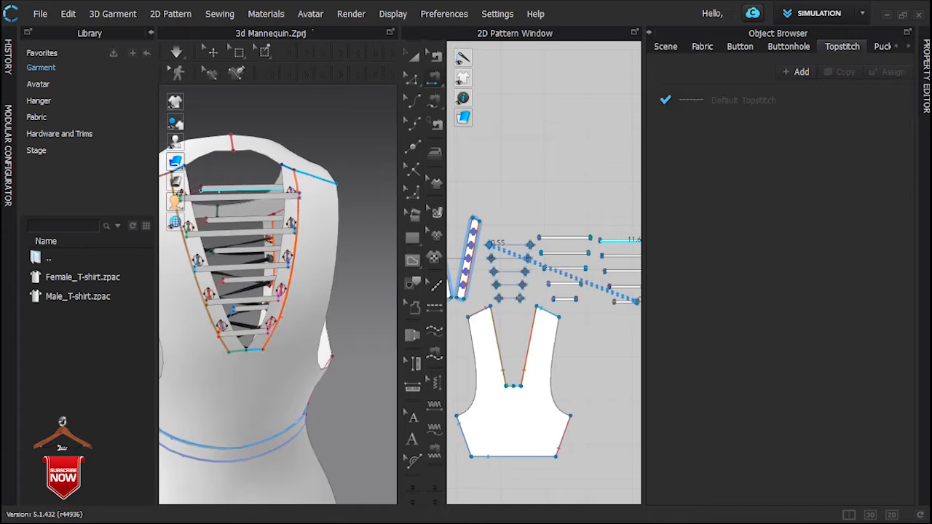
left_click(925, 73)
left_click(724, 45)
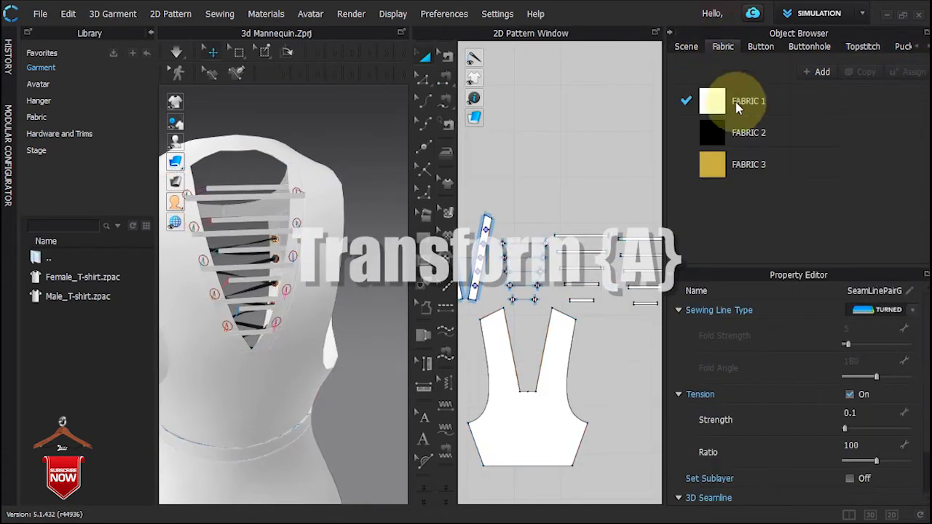
key("z")
scroll(604, 222, "down", 2)
left_click_drag(587, 284, 651, 295)
left_click(822, 71)
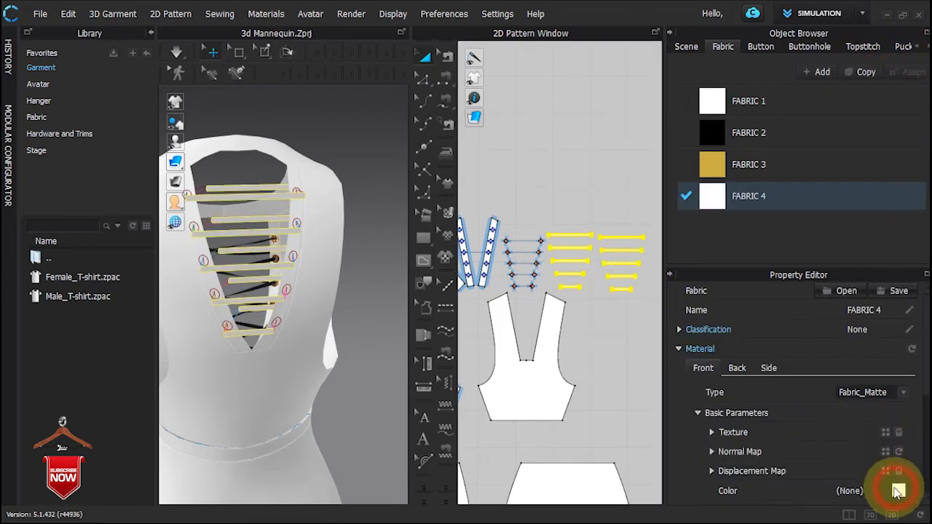
Step: Set the new fabric's colour to black (000000) and collapse the fabric settings
left_click(899, 491)
left_click_drag(354, 156, 333, 240)
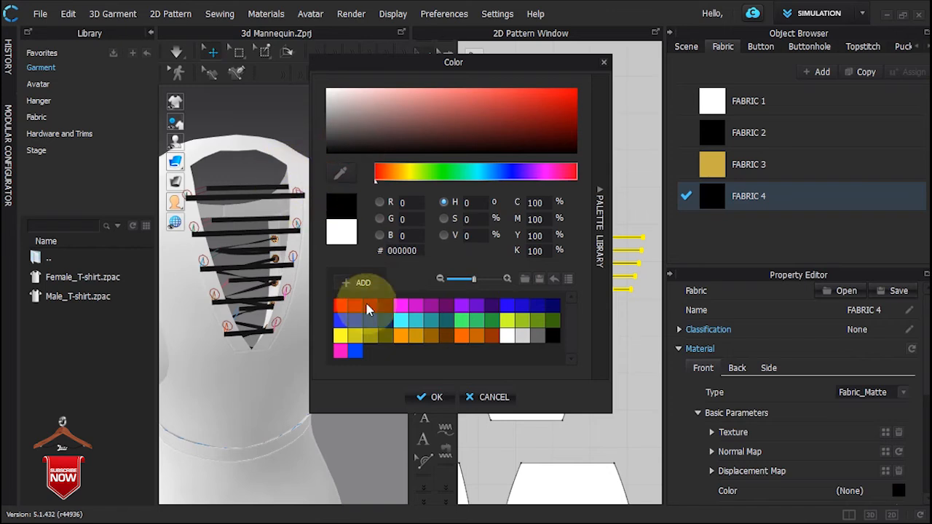
left_click(430, 396)
left_click(670, 33)
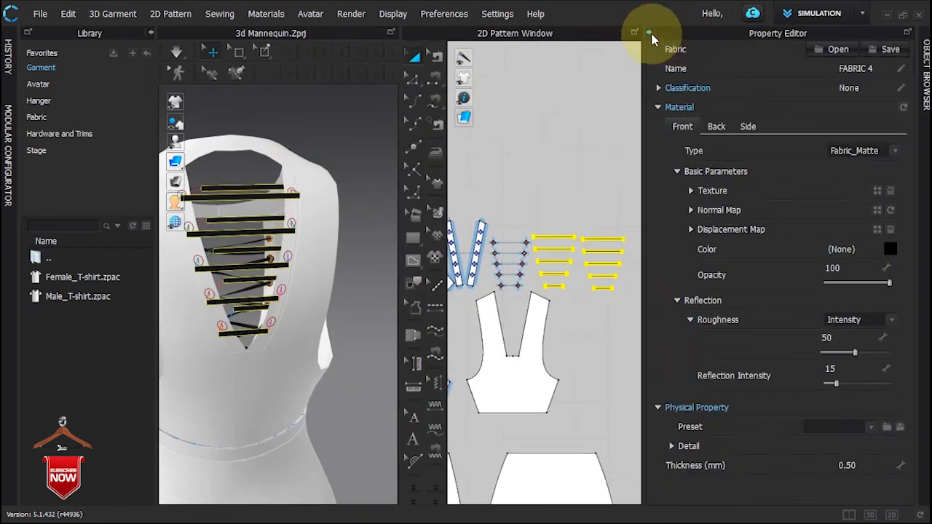
left_click(669, 33)
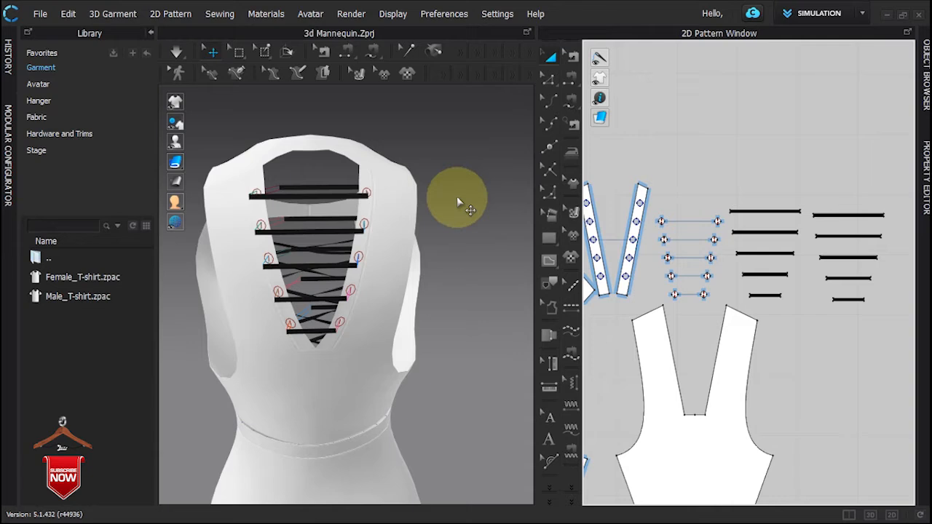
Step: Try merging the facing end edges of the top strips in both sets, and undo the merge
scroll(350, 255, "up", 3)
right_click_drag(350, 254, 356, 224)
right_click_drag(396, 202, 466, 262)
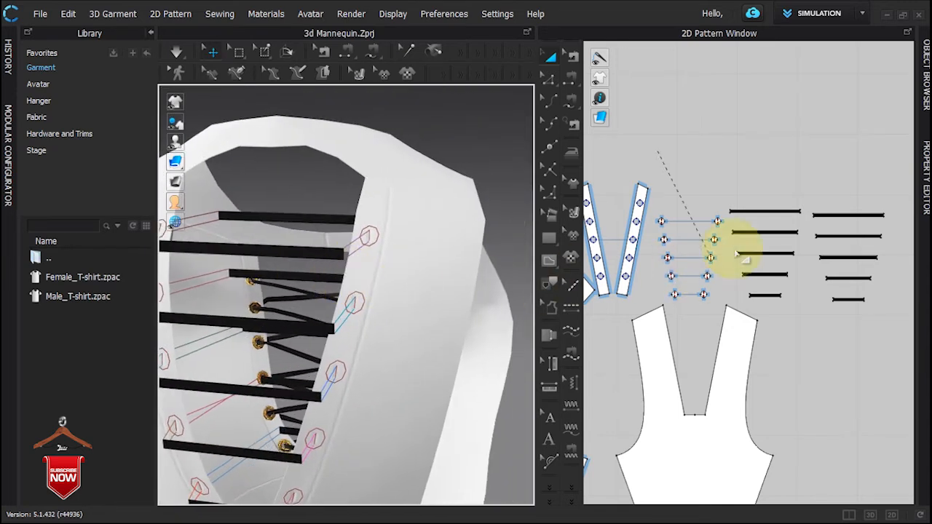
left_click(550, 79)
left_click(326, 220)
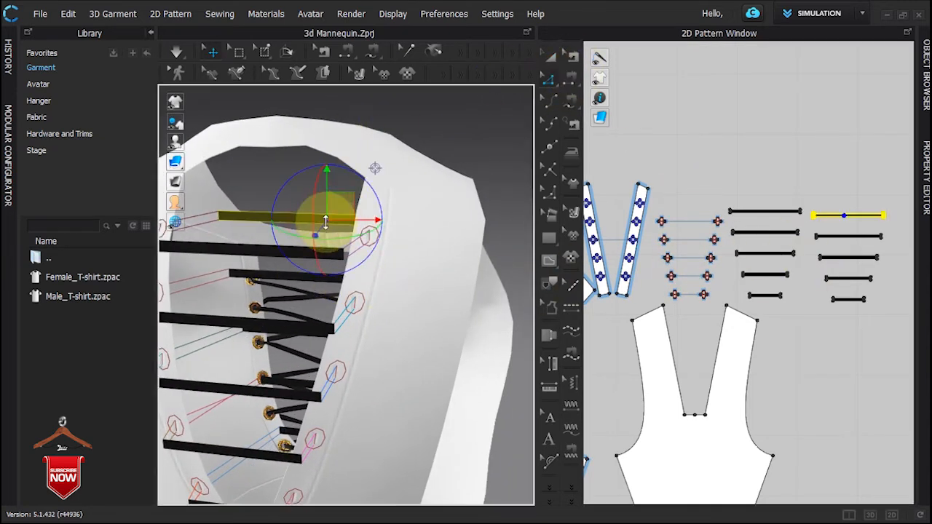
left_click(289, 250, "shift")
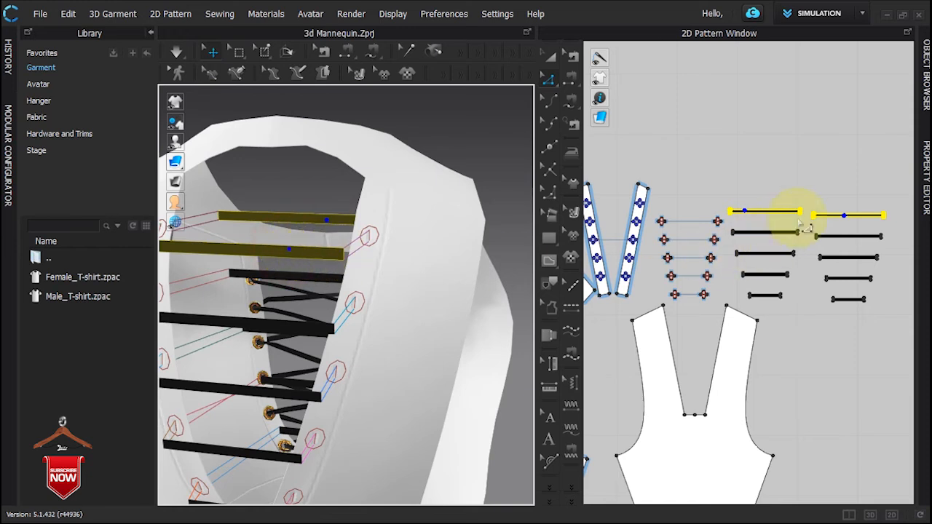
scroll(830, 223, "up", 6)
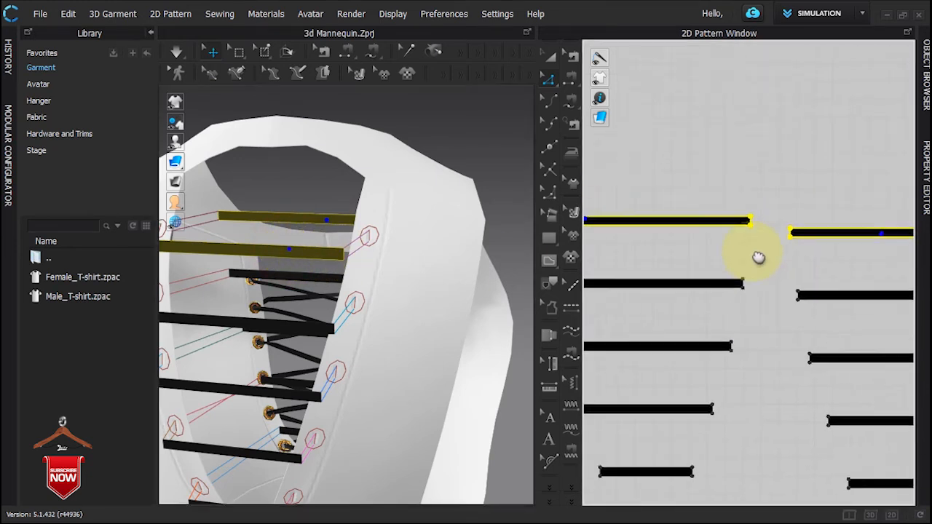
scroll(765, 256, "up", 3)
left_click(745, 200)
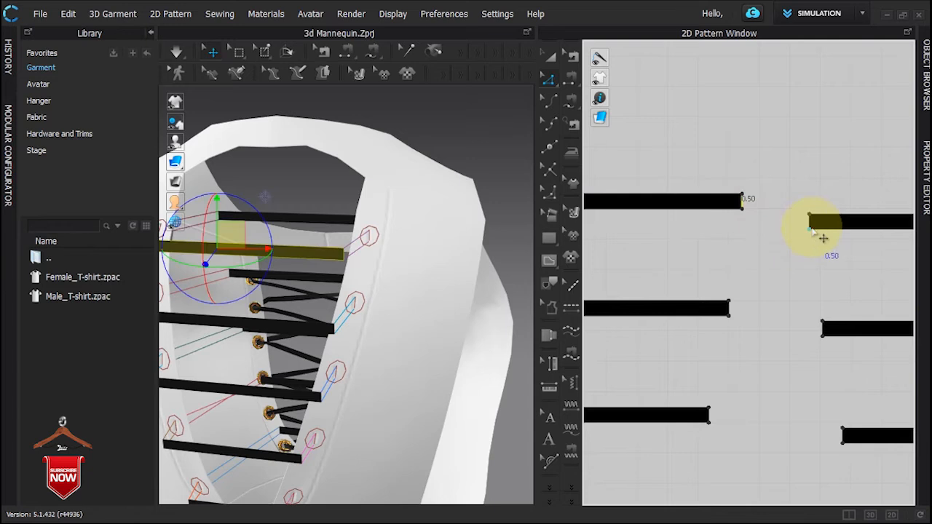
right_click(811, 223)
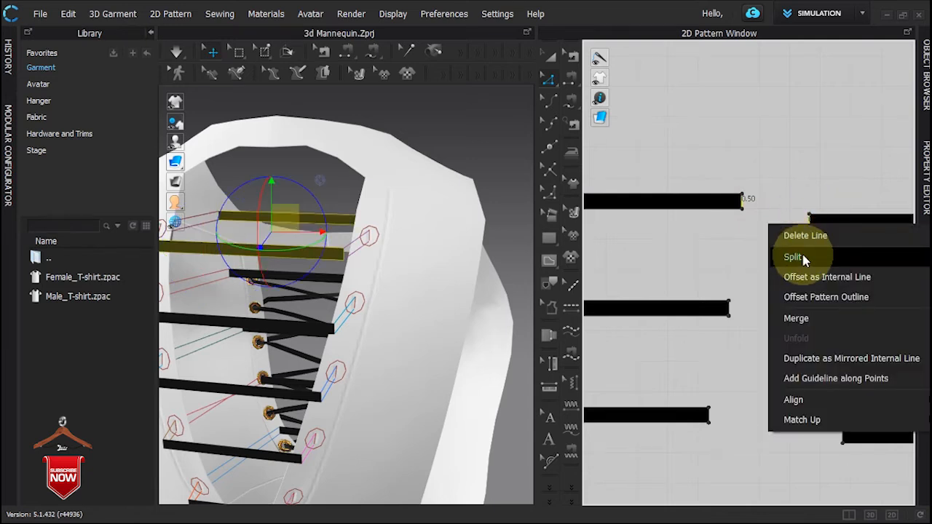
left_click(808, 319)
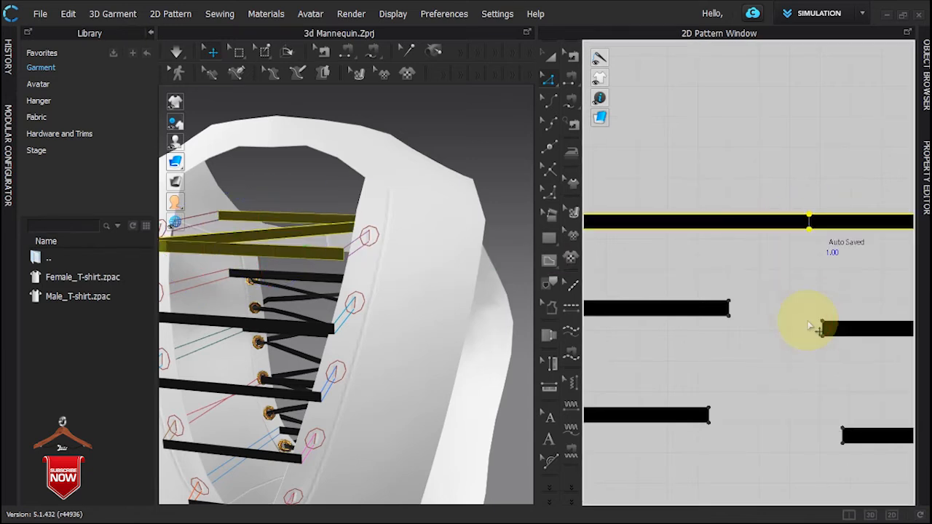
key("ctrl+z")
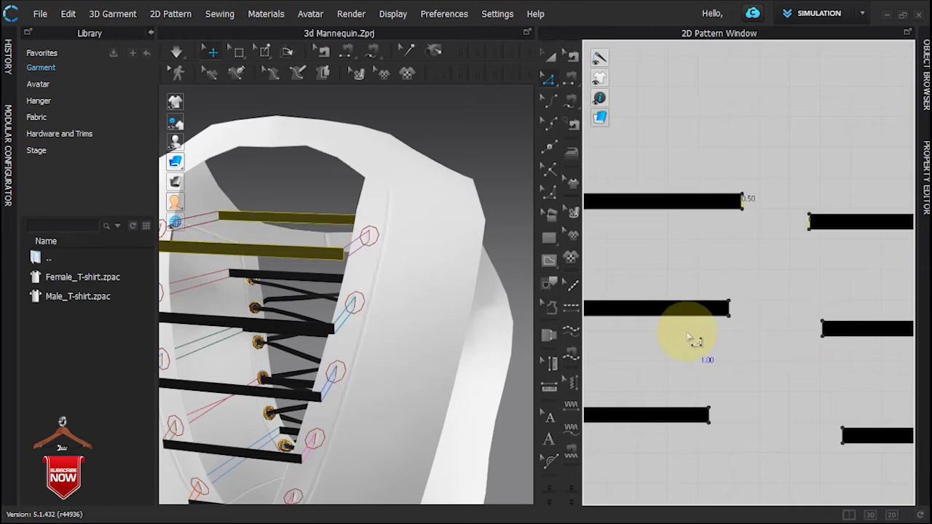
Step: Deselect the strips and simulate the garment to drape the black lacing onto the eyelets
scroll(685, 339, "down", 5)
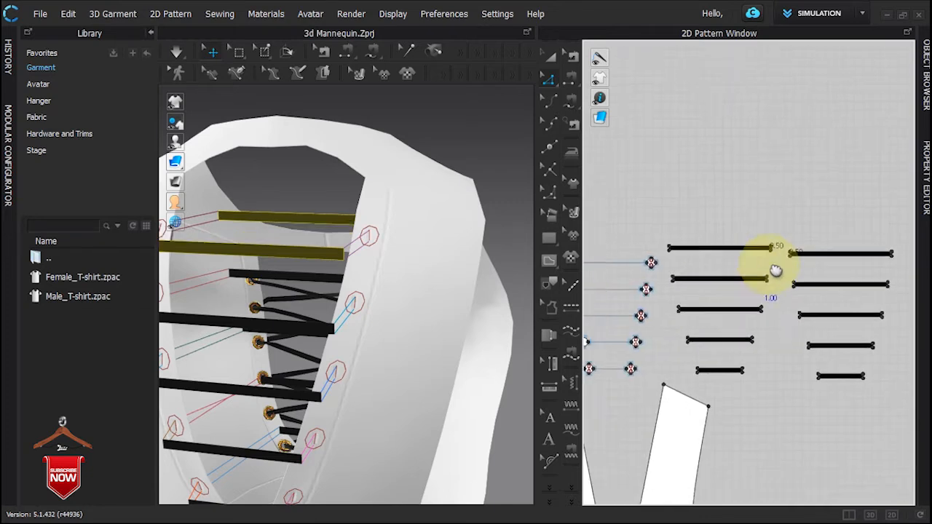
left_click(684, 156)
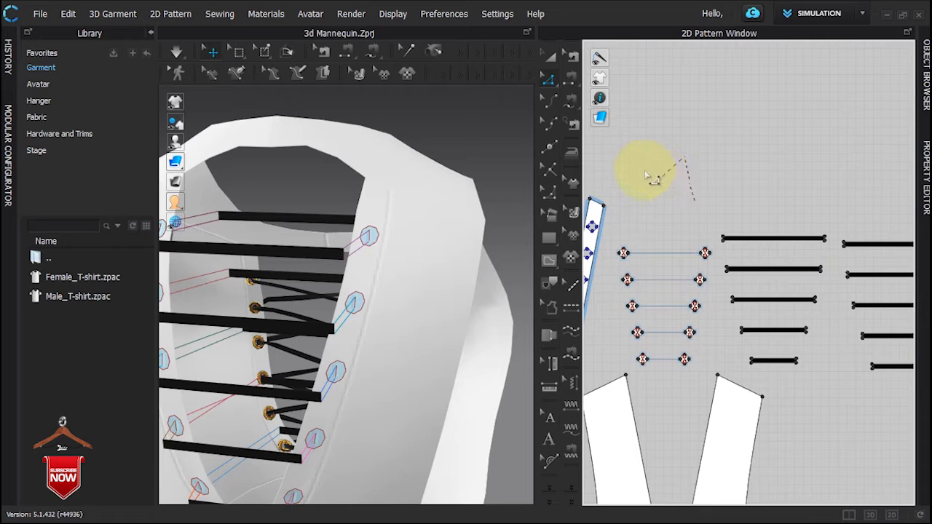
left_click(550, 75)
key("space")
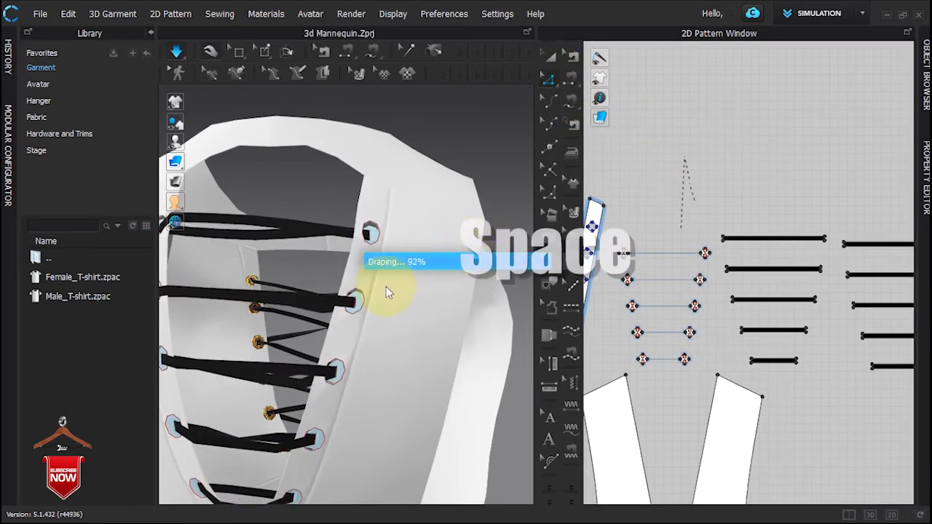
left_click_drag(342, 287, 369, 239)
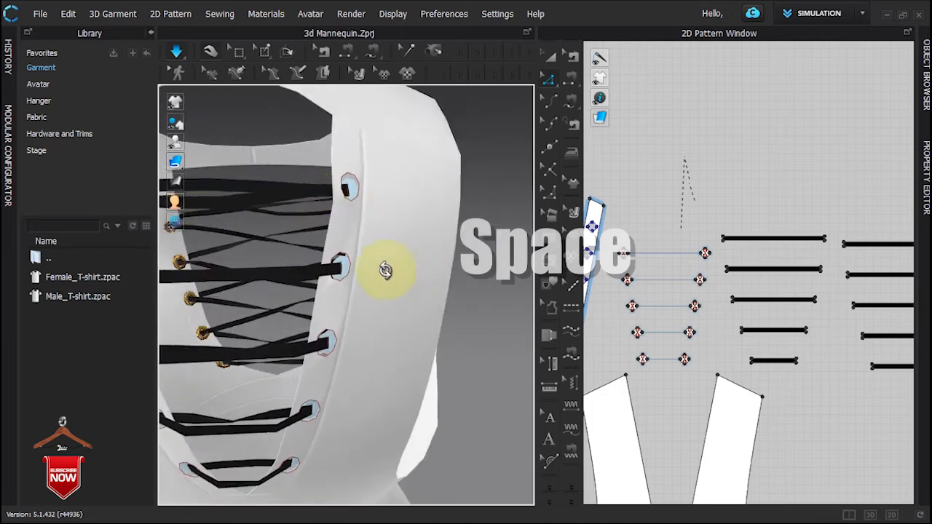
left_click_drag(316, 194, 335, 193)
right_click_drag(336, 198, 375, 209)
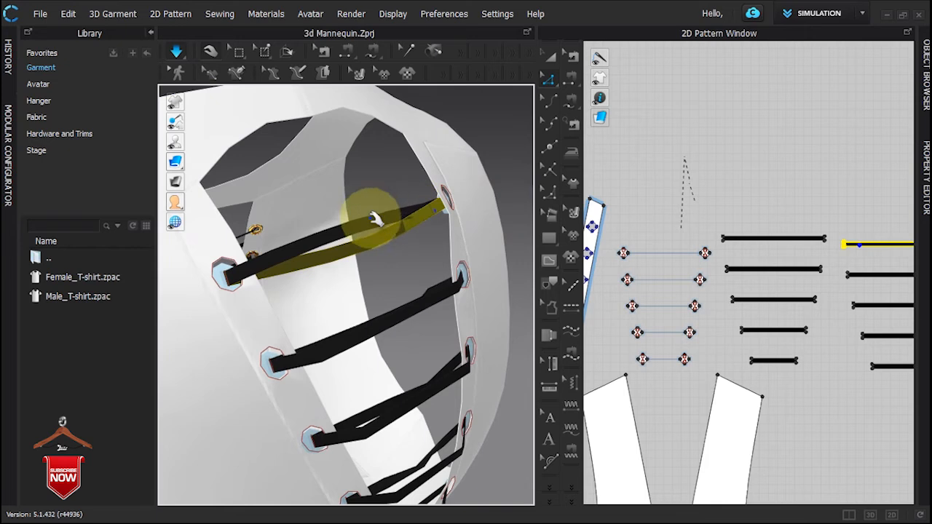
Step: Stop the simulation, nudge the first set's top strip clear of its copy, and simulate again
left_click(401, 215)
left_click(410, 213)
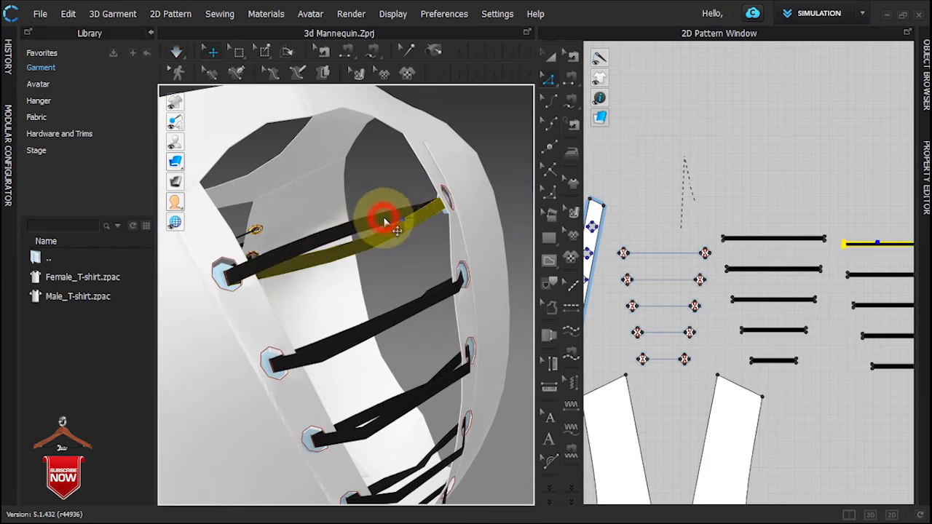
left_click(386, 220)
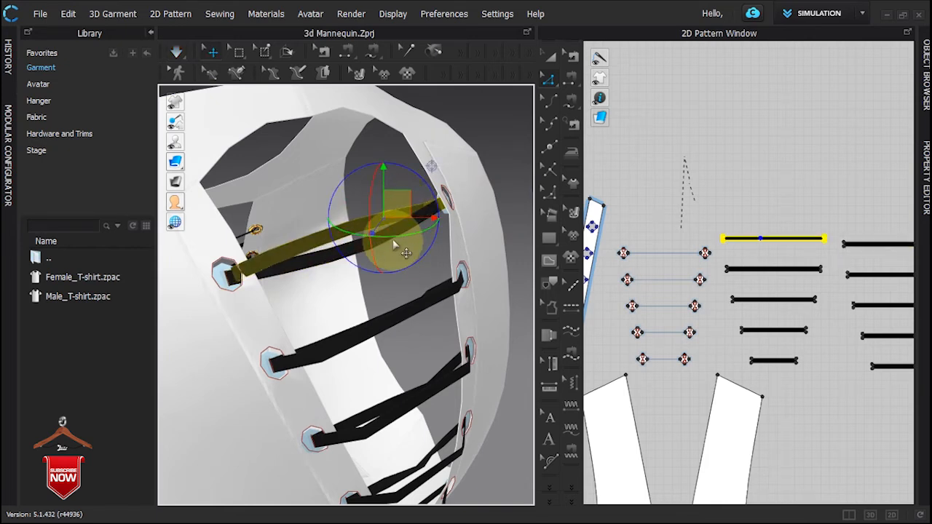
left_click_drag(405, 201, 417, 199)
right_click_drag(361, 251, 297, 248)
left_click_drag(410, 202, 405, 202)
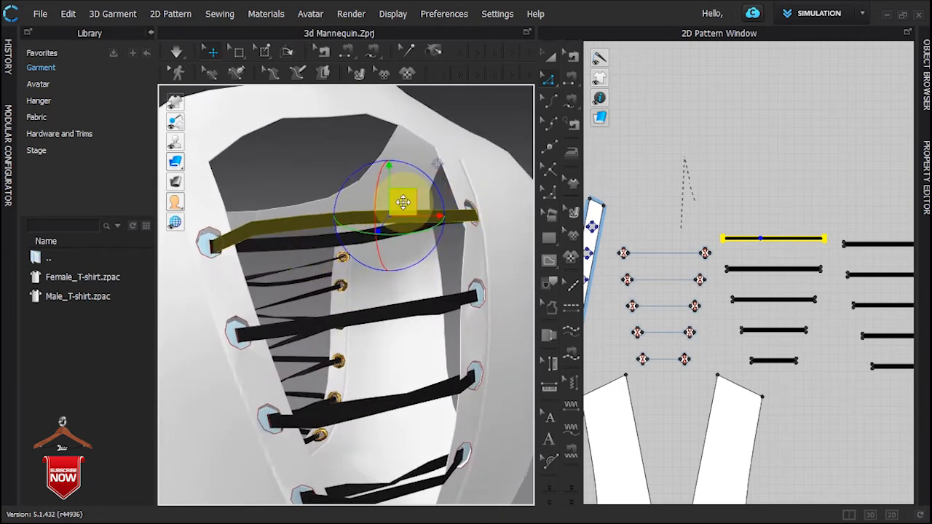
key("space")
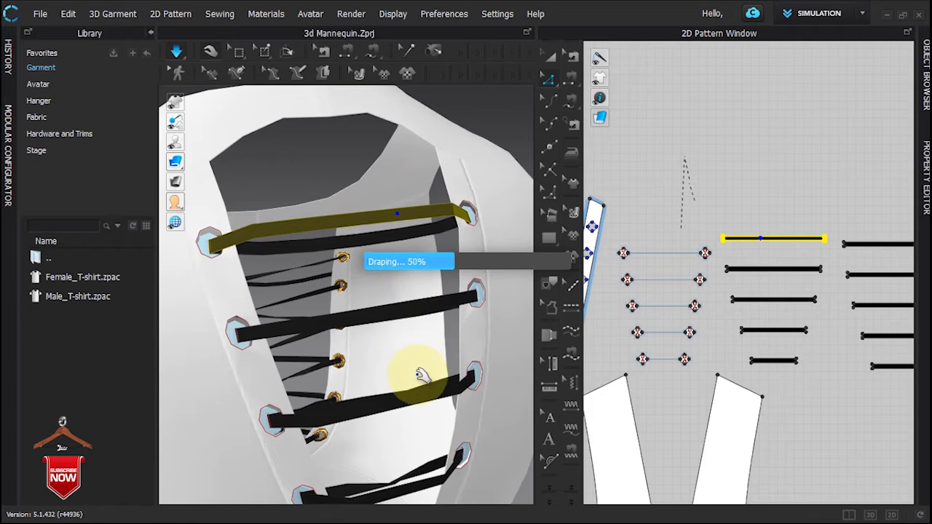
scroll(422, 375, "down", 2)
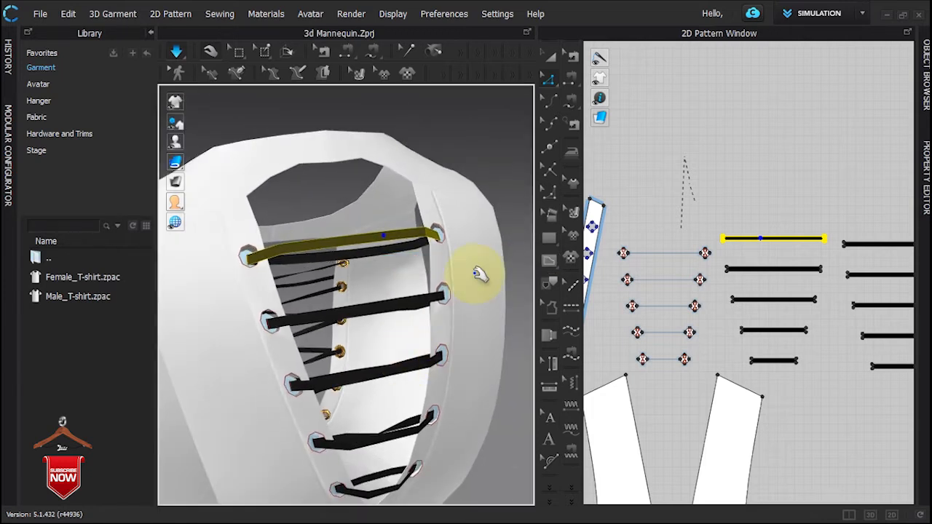
Step: Merge the facing end edges of the two top strips into one continuous strip
right_click_drag(477, 274, 470, 237)
scroll(469, 238, "up", 2)
middle_click_drag(468, 239, 376, 288)
scroll(418, 241, "up", 1)
right_click_drag(432, 227, 417, 243)
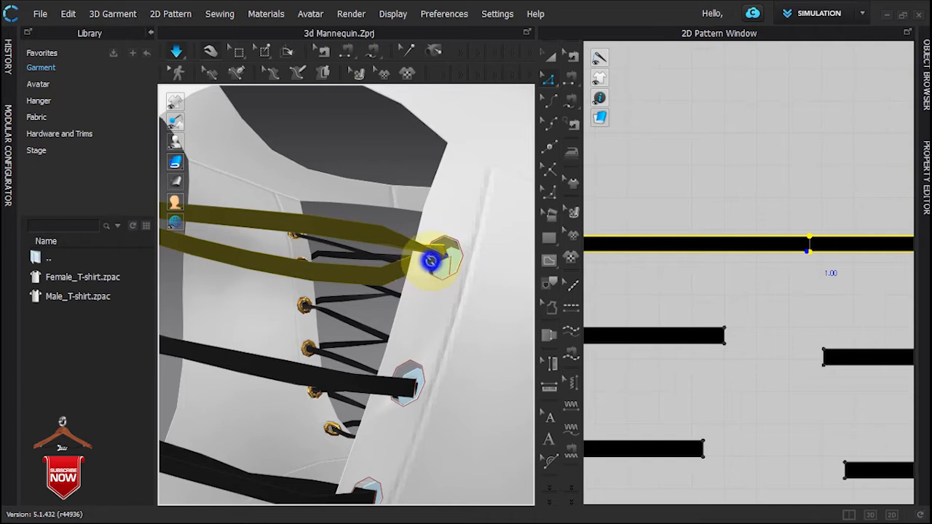
right_click_drag(431, 261, 456, 284)
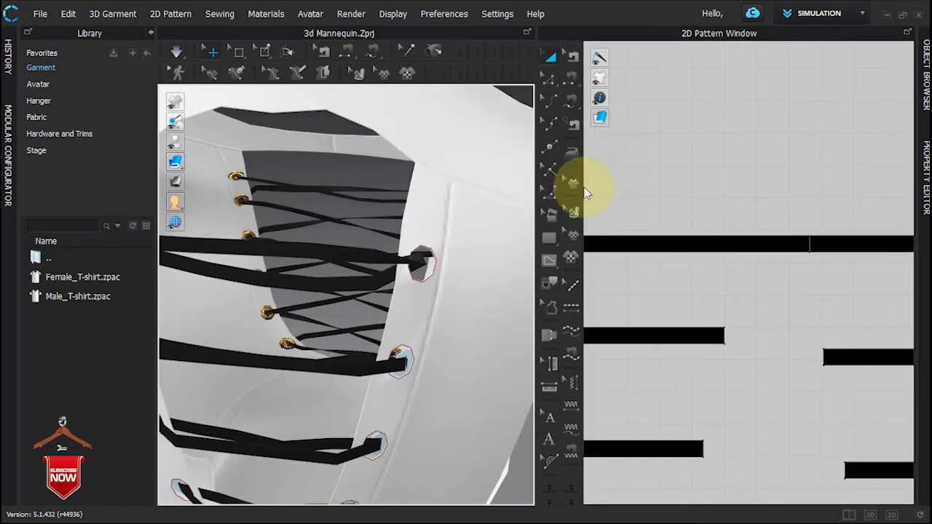
Step: Sew the two free 0.50 end edges of the merged top strip together with Segment Sewing
left_click(692, 244)
scroll(630, 255, "up", 5)
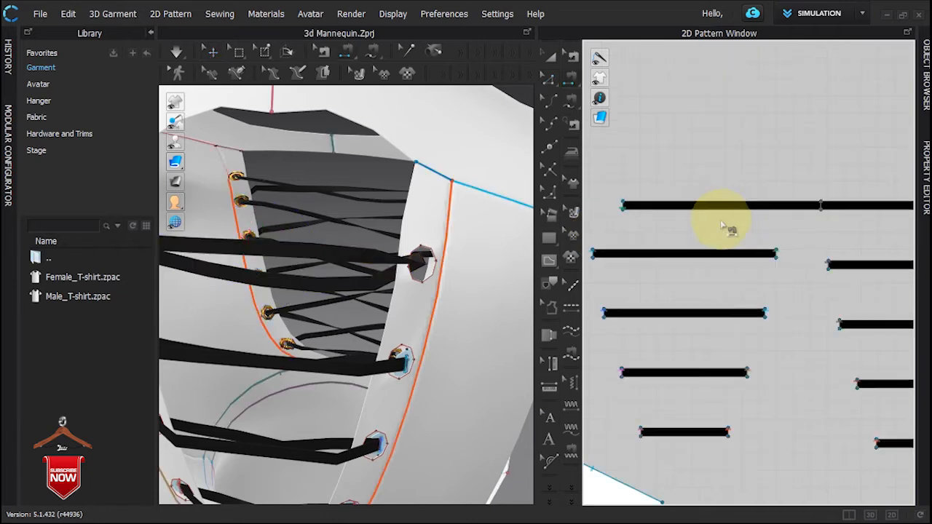
scroll(603, 208, "up", 5)
left_click(593, 195)
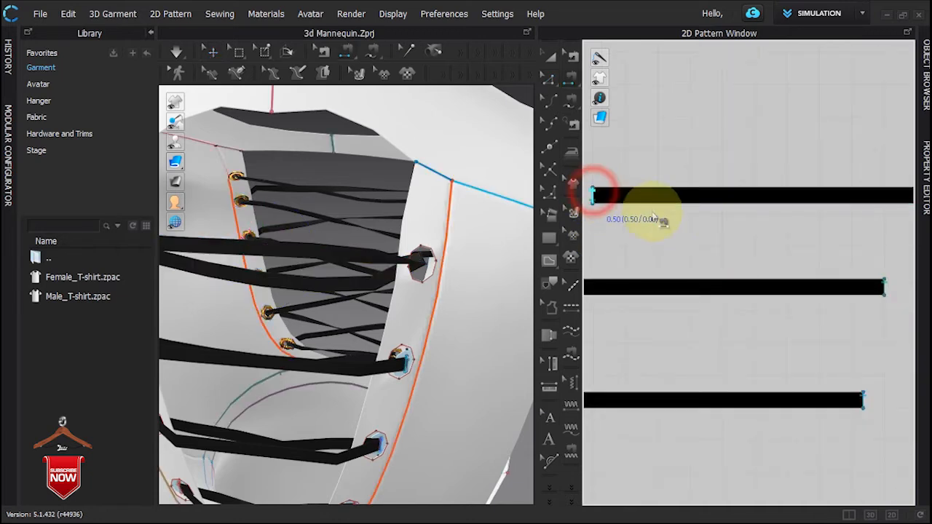
scroll(707, 204, "down", 5)
middle_click_drag(867, 205, 799, 214)
scroll(897, 217, "up", 5)
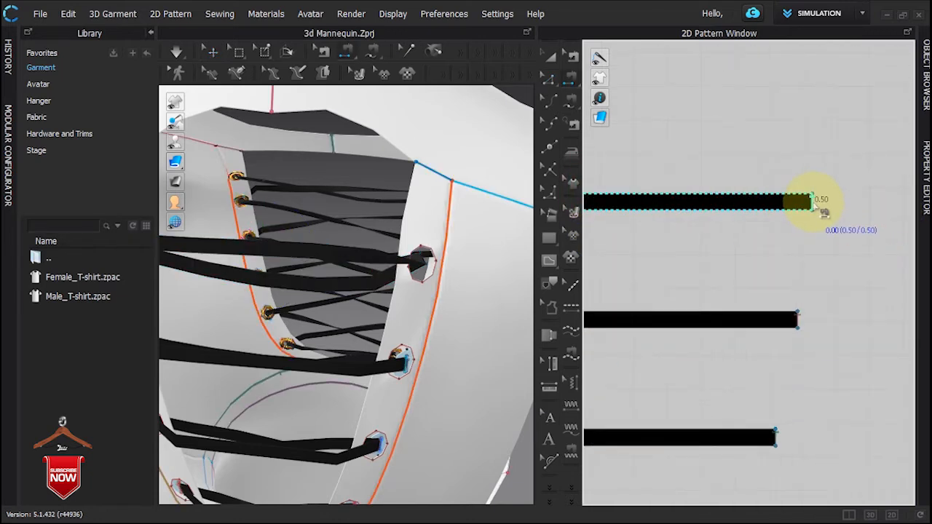
left_click(815, 204)
left_click(459, 308)
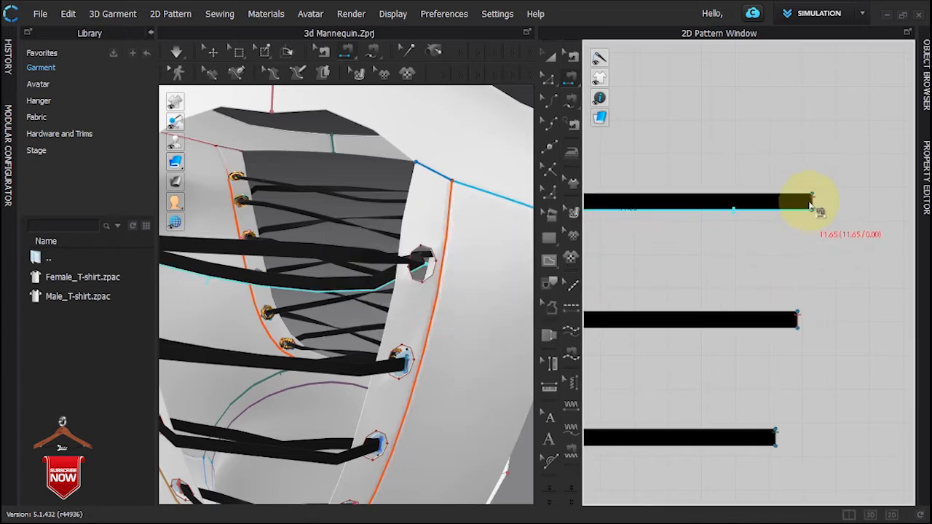
middle_click_drag(616, 243, 789, 221)
scroll(710, 211, "down", 4)
middle_click_drag(676, 206, 885, 203)
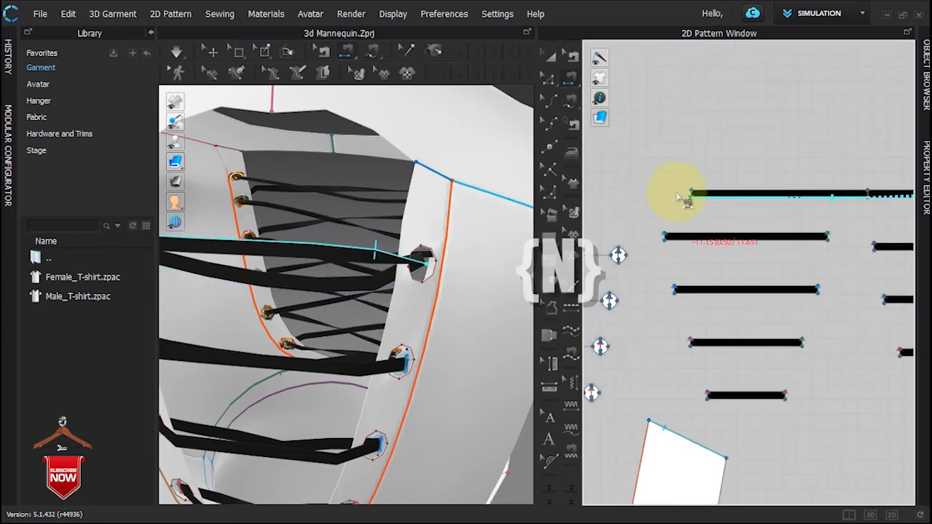
left_click(696, 193)
left_click(470, 308)
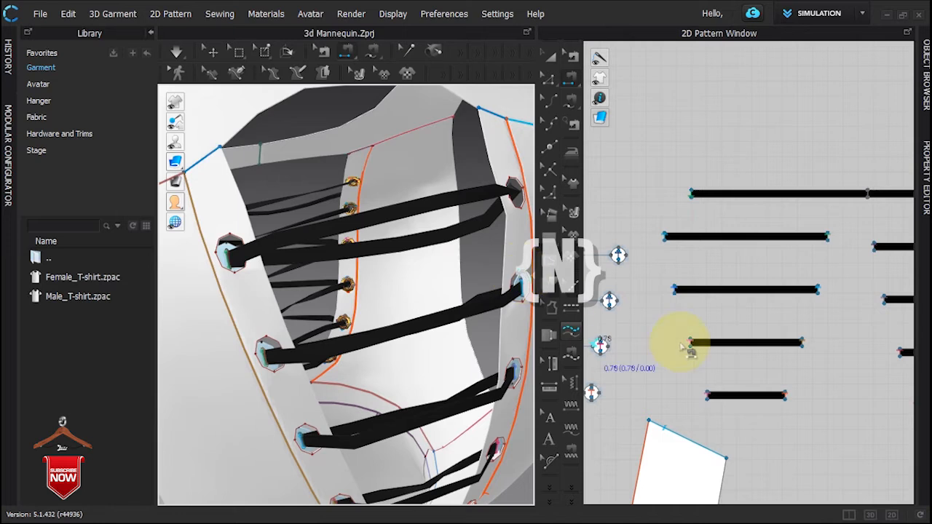
Step: Merge the facing end edges of the two strips in the second row into one continuous strip
scroll(767, 305, "up", 3)
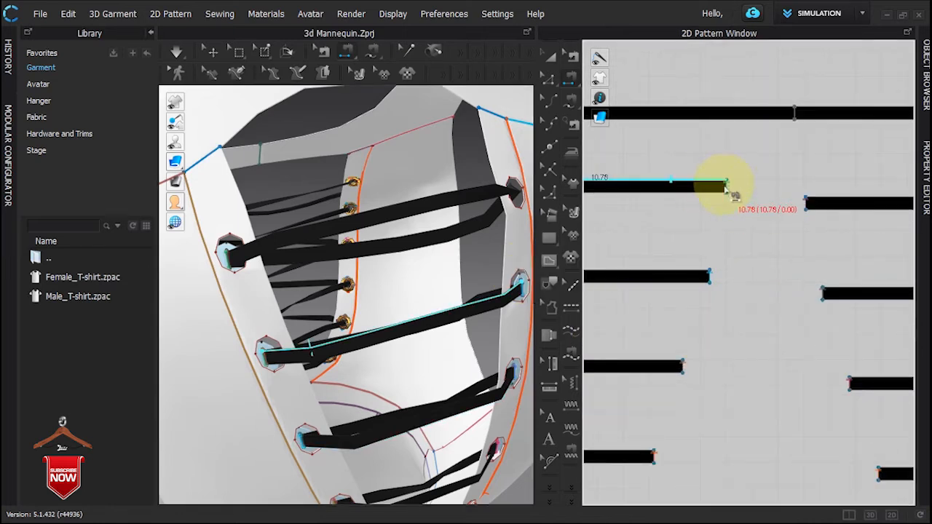
left_click(559, 83)
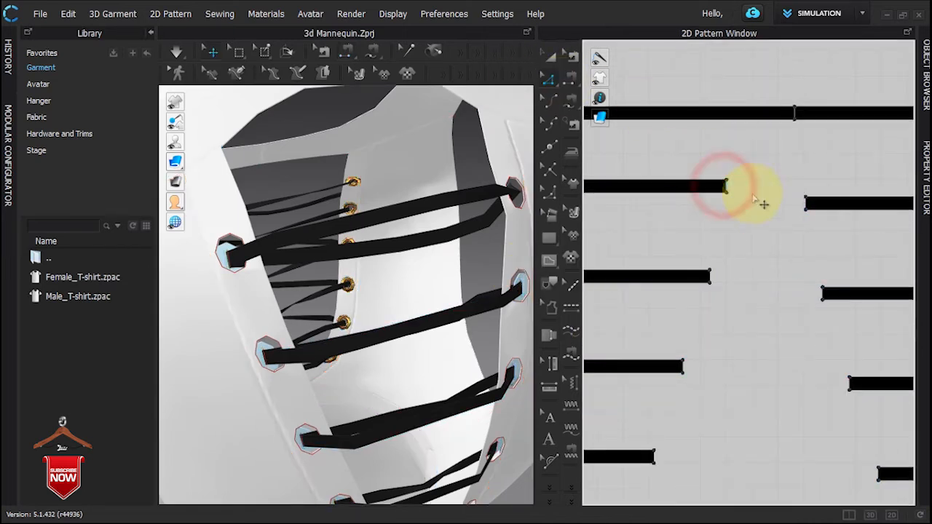
left_click(730, 188)
right_click(806, 207)
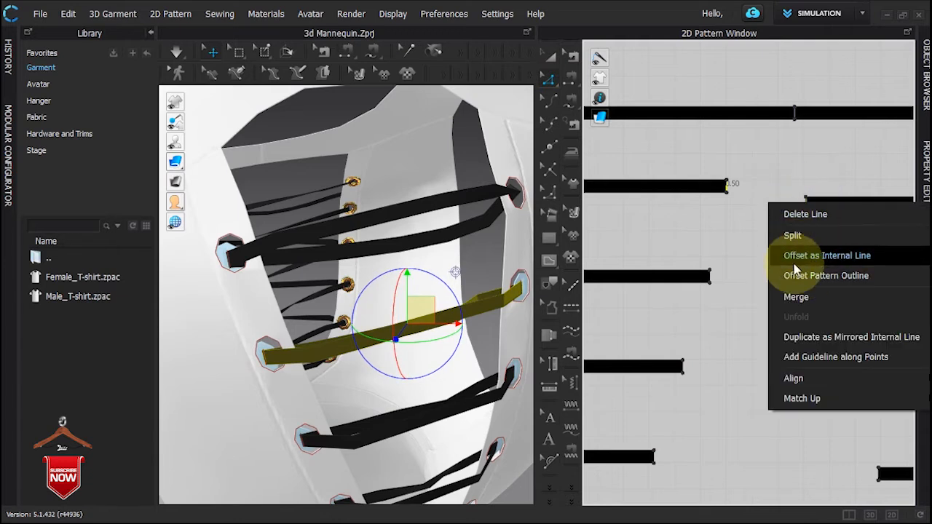
left_click(793, 298)
Step: Merge the facing end edges of the two third-row strips into one continuous strip
left_click(527, 283)
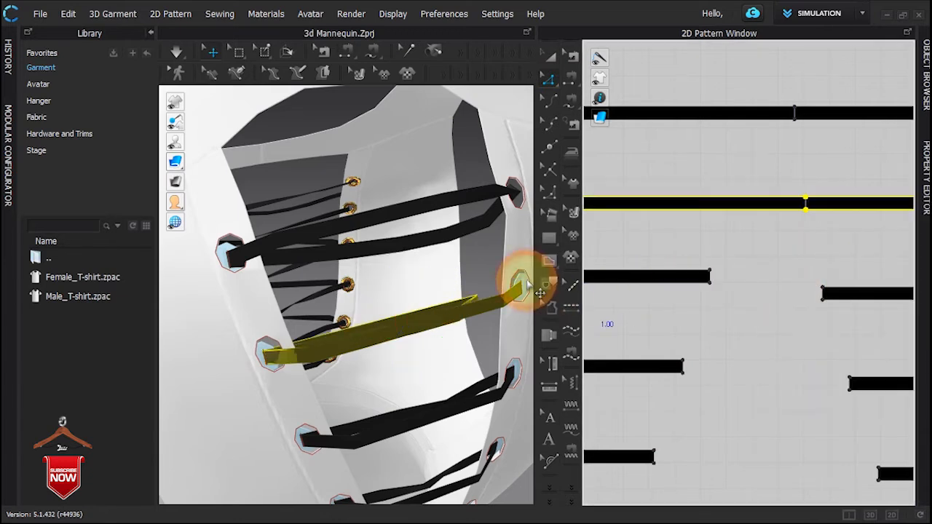
right_click_drag(530, 285, 349, 245)
left_click(708, 278)
left_click(823, 291)
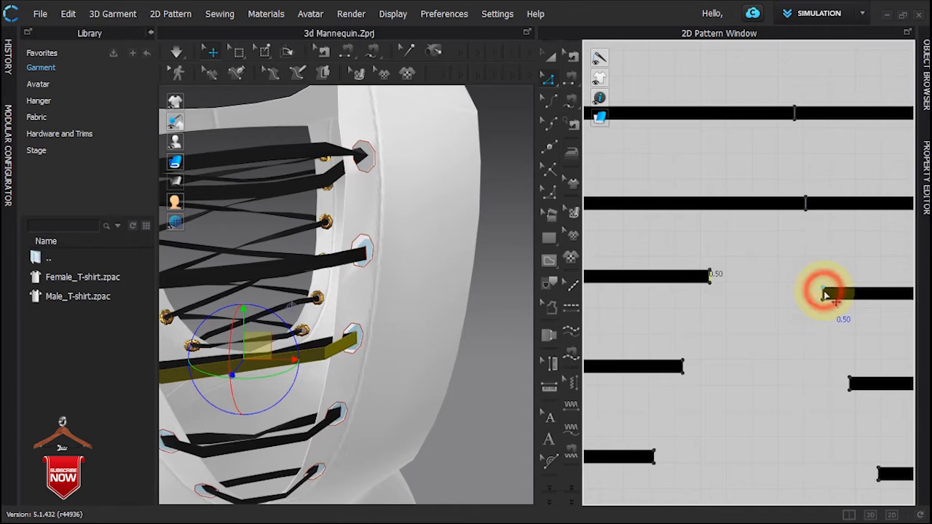
right_click(824, 295)
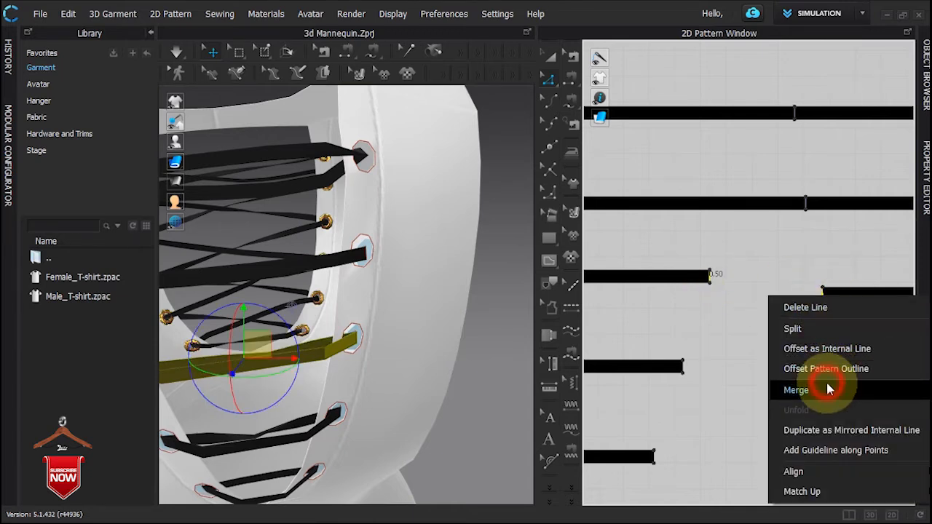
left_click(773, 383)
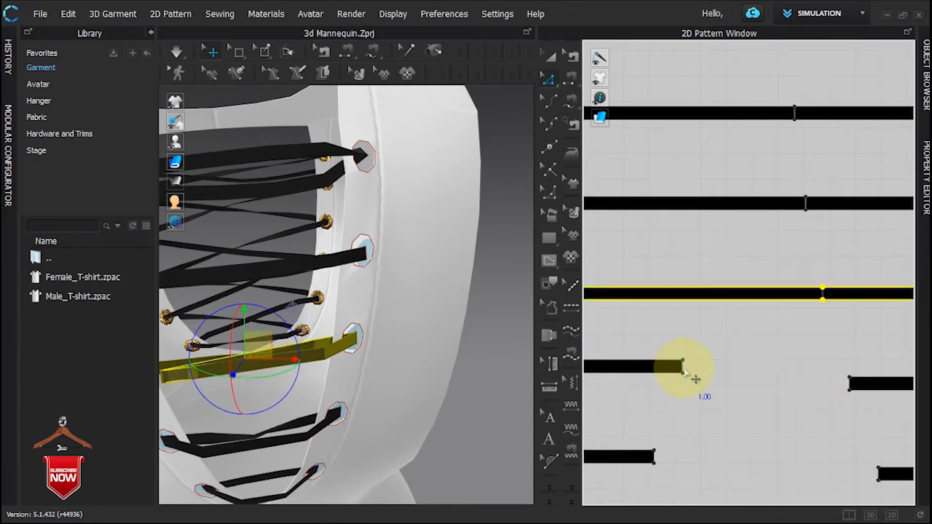
Step: Merge the facing end edges of the two fourth-row strips into one continuous strip
left_click(683, 367)
right_click(848, 383)
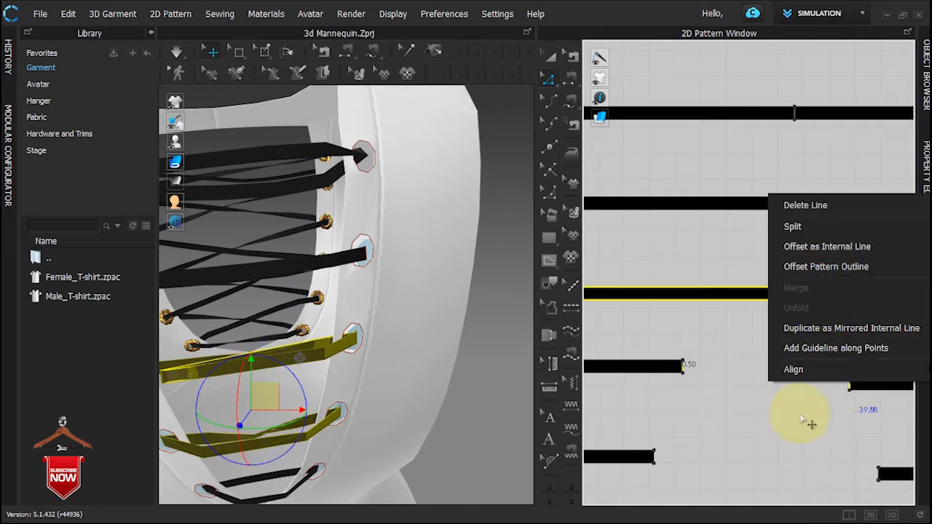
left_click(725, 380)
left_click(683, 367)
right_click(847, 382)
left_click(812, 351)
Step: Merge the facing end edges of the two shortest, fifth-row strips into one continuous strip
left_click(656, 458)
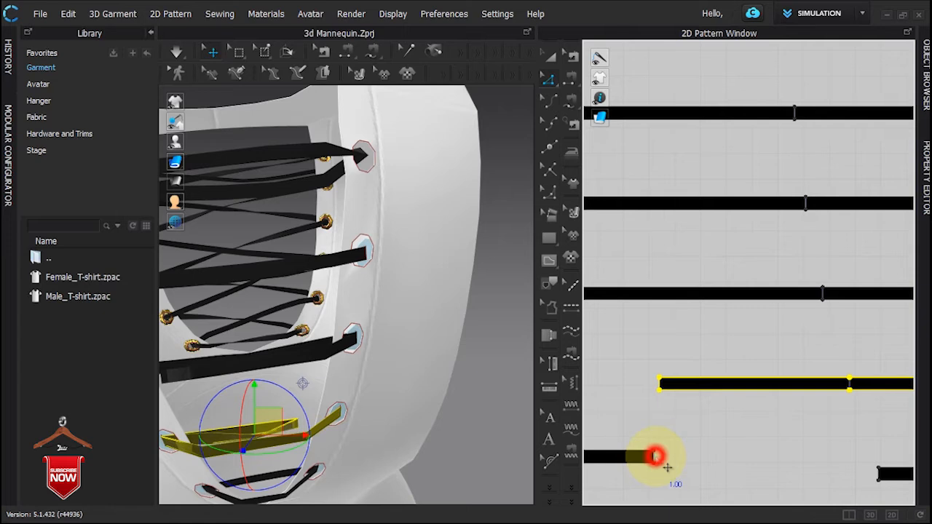
left_click(879, 475)
right_click(879, 475)
left_click(855, 359)
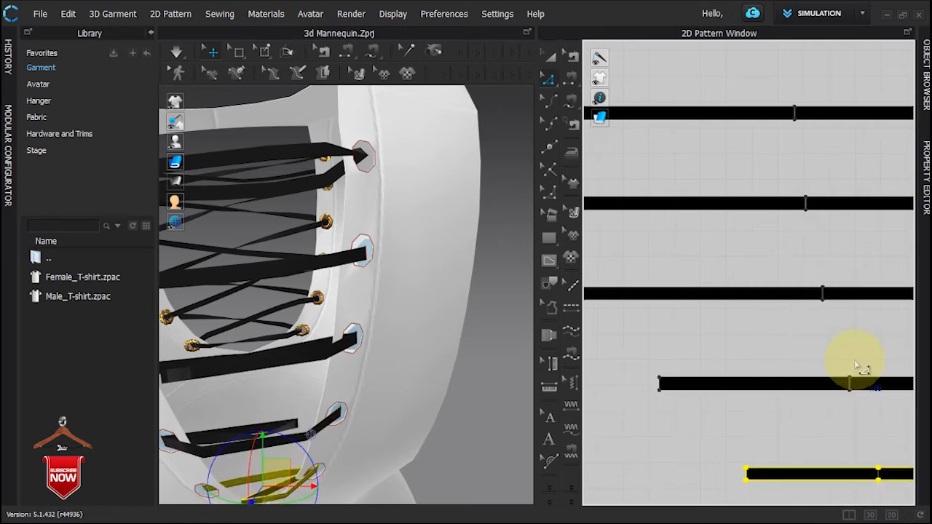
Step: Delete the octagonal pieces filling the upper eyelets along one edge of the V-neckline
right_click_drag(474, 405, 383, 257)
left_click(391, 271)
scroll(385, 258, "up", 3)
left_click(427, 239)
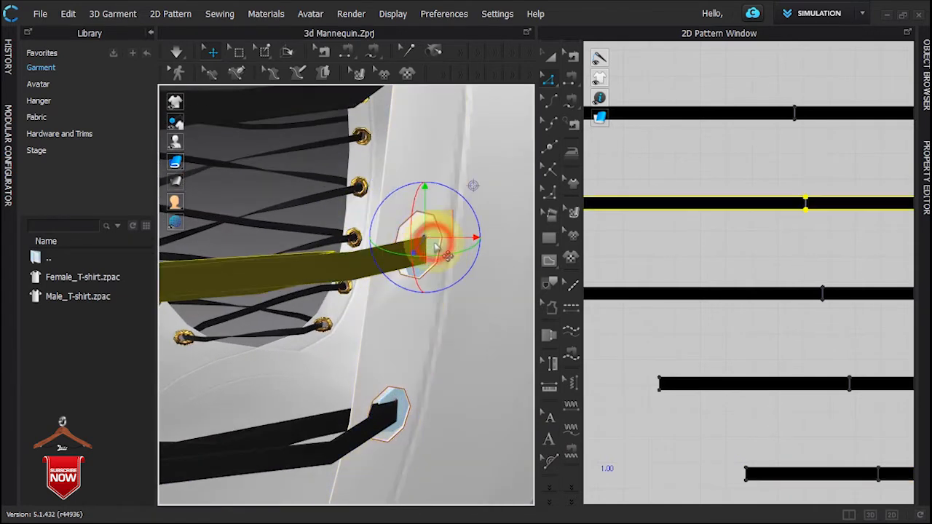
left_click(435, 244)
right_click_drag(417, 305, 371, 334)
left_click(377, 385)
left_click(391, 403)
left_click(371, 334)
left_click(315, 306)
left_click(372, 331)
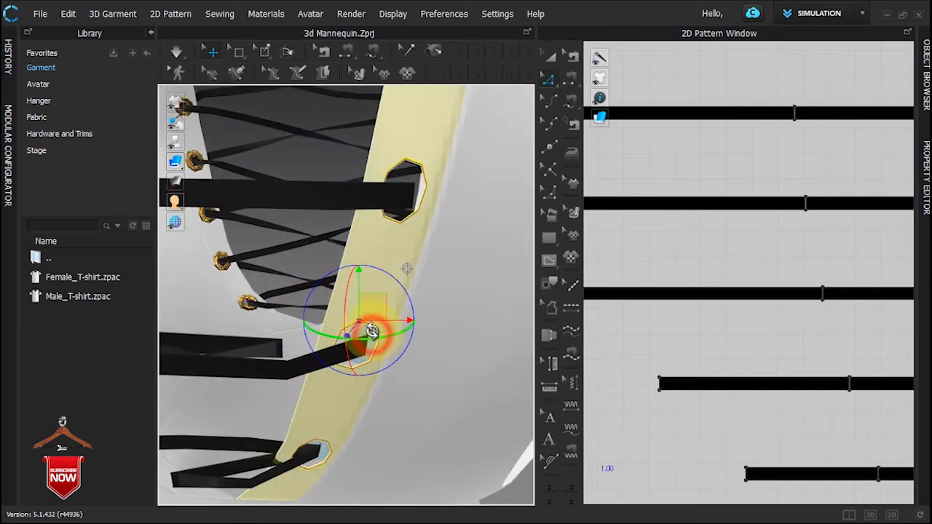
Step: Delete the remaining octagonal pieces filling the lower eyelets on the same neckline edge
right_click_drag(313, 354, 318, 193)
scroll(318, 193, "up", 4)
middle_click_drag(318, 194, 317, 243)
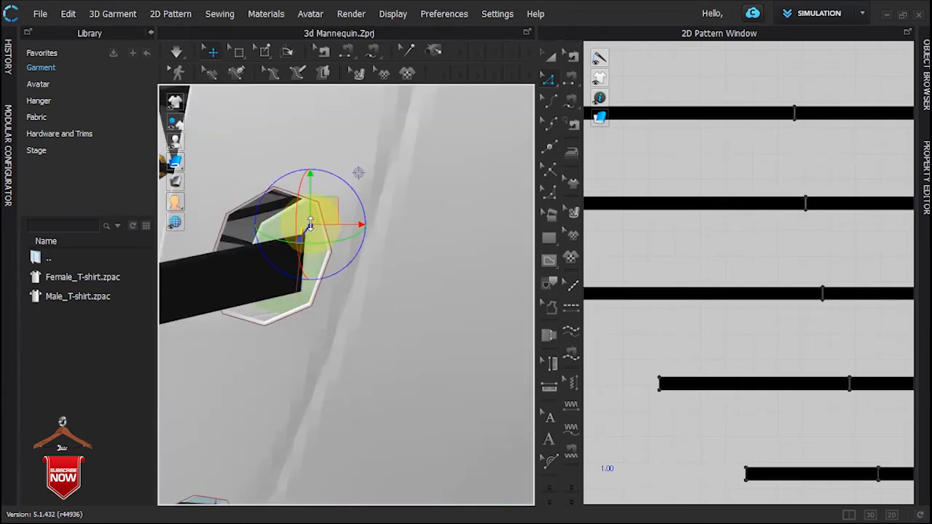
key("Delete")
scroll(310, 224, "down", 4)
right_click_drag(272, 410, 273, 440)
left_click(275, 438)
scroll(277, 439, "up", 2)
middle_click_drag(277, 439, 348, 353)
scroll(348, 353, "down", 6)
Step: Try simulating the garment with the merged strips and the cleared eyelets
key("space")
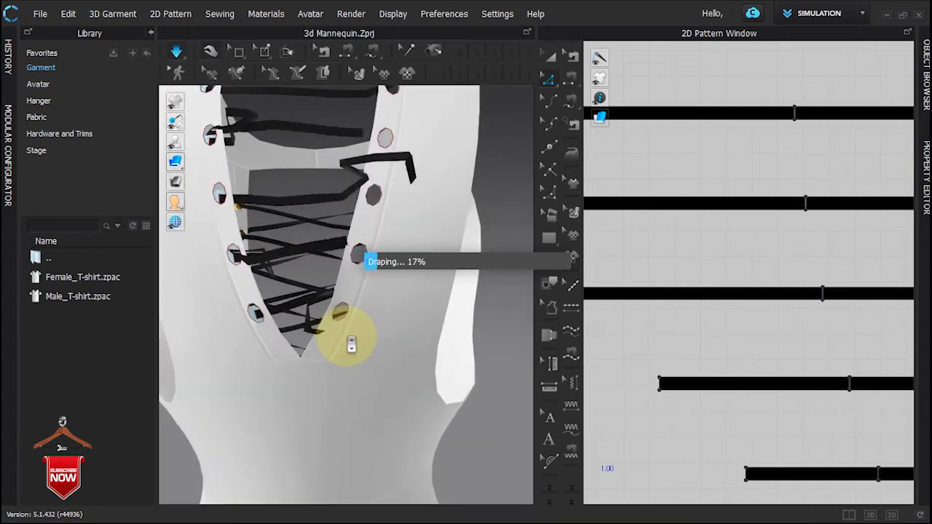
right_click_drag(339, 280, 381, 237)
left_click(381, 237)
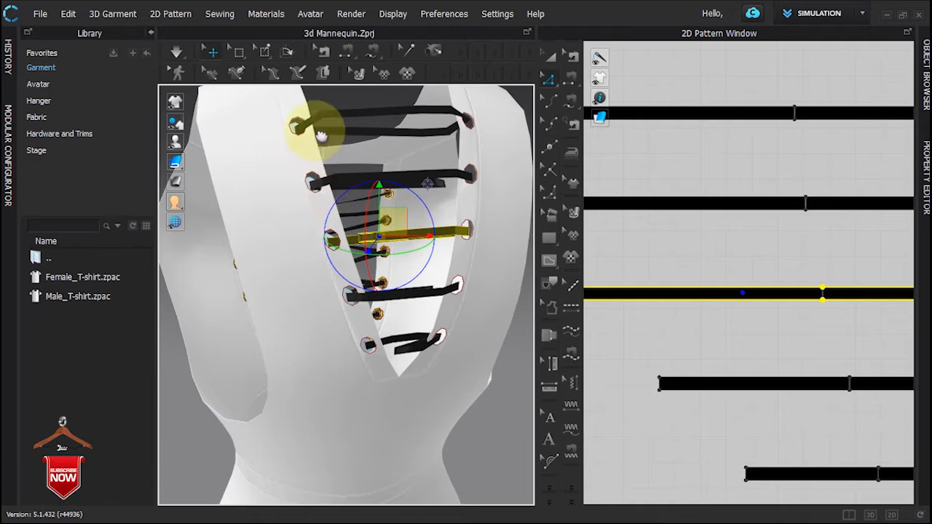
Step: Delete the octagonal piece filling the top eyelet on the opposite neckline edge
scroll(316, 137, "up", 3)
middle_click_drag(316, 136, 362, 244)
scroll(316, 225, "up", 5)
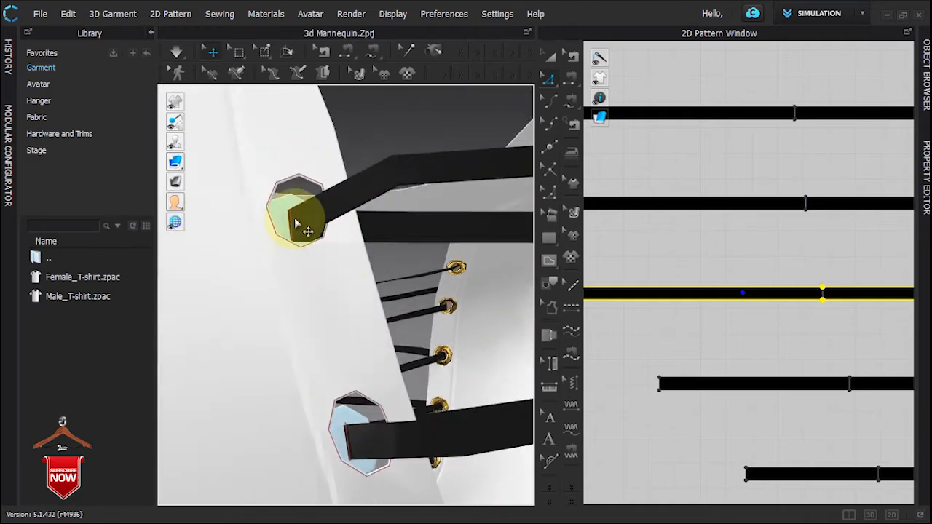
left_click(278, 218)
left_click(284, 212)
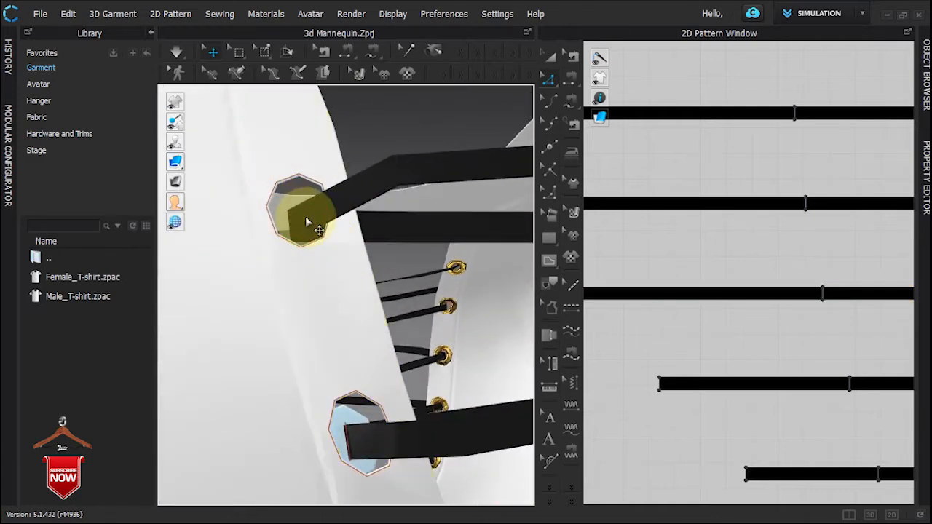
left_click(306, 219)
scroll(332, 226, "down", 5)
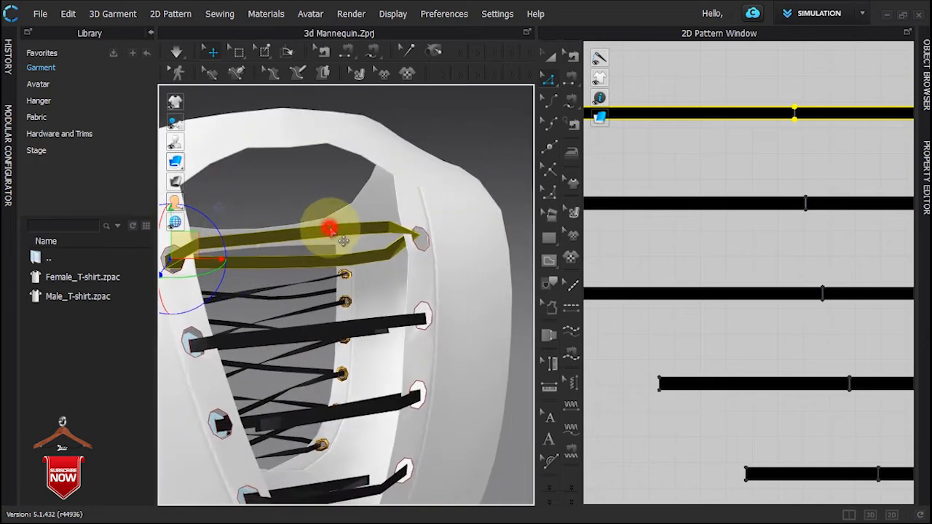
Step: Delete the octagonal piece filling the second eyelet on the opposite neckline edge
left_click(212, 337)
scroll(248, 321, "up", 5)
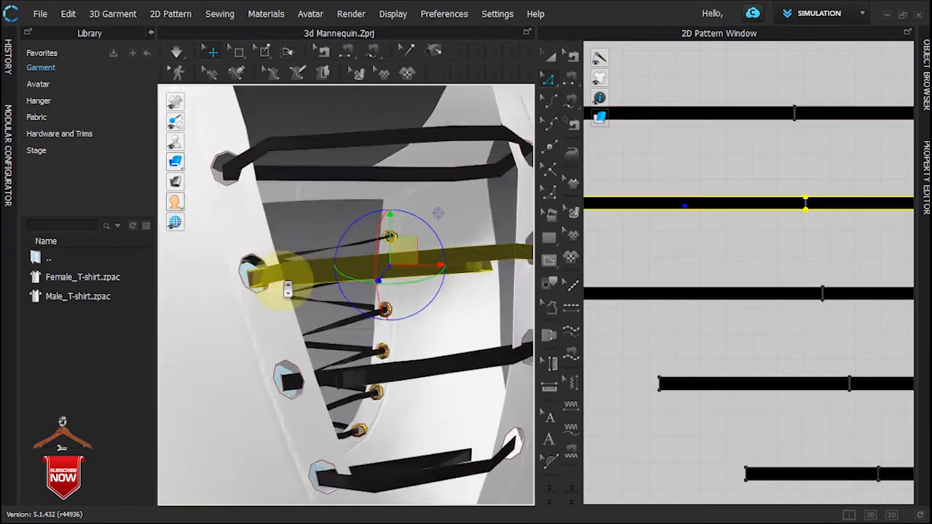
left_click(211, 258)
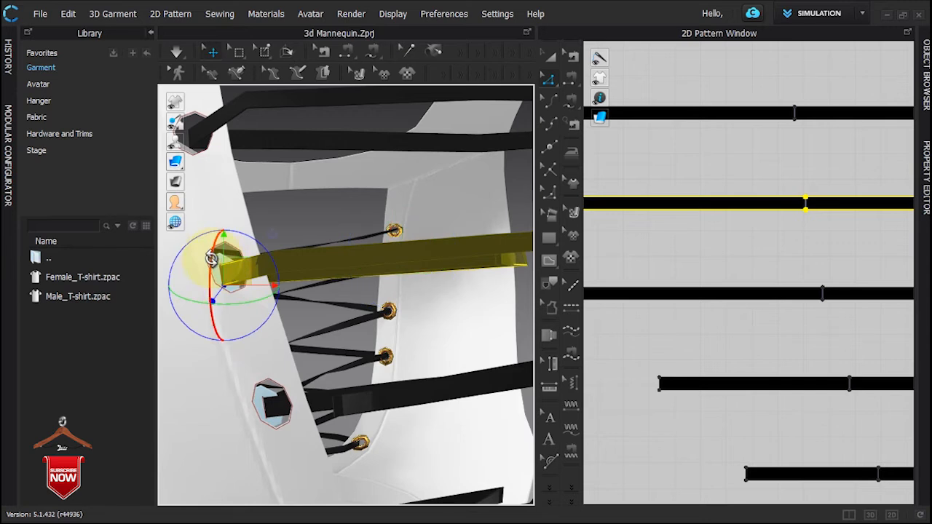
scroll(222, 263, "up", 3)
right_click_drag(312, 272, 343, 274)
left_click(230, 246)
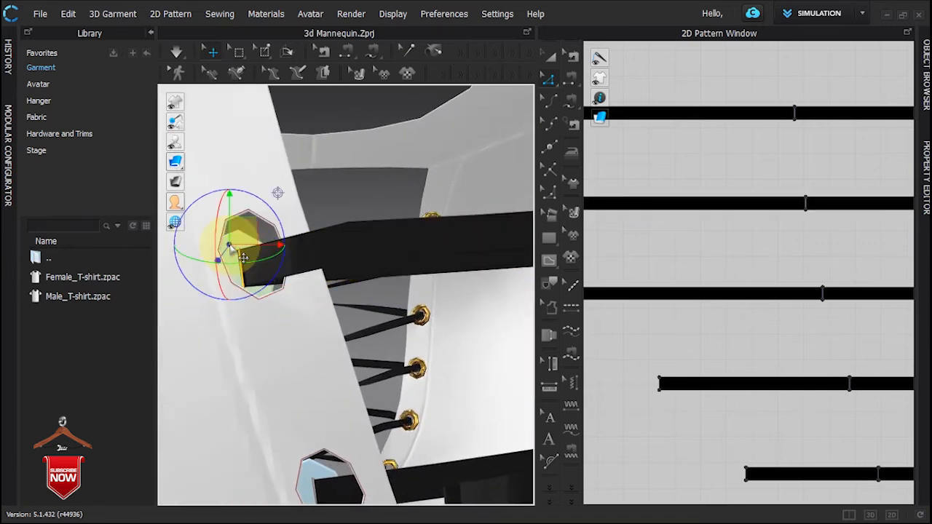
left_click(279, 265)
Step: Nudge the second merged strip at its eyelet and delete the pieces filling the eyelets below it
left_click_drag(294, 252, 304, 244)
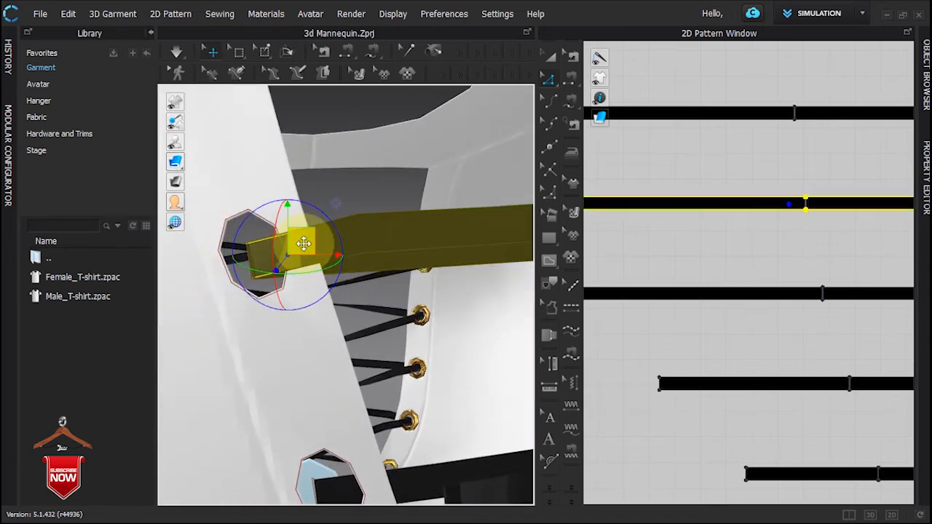
middle_click_drag(338, 411, 266, 304)
left_click(266, 304)
right_click_drag(287, 327, 350, 397)
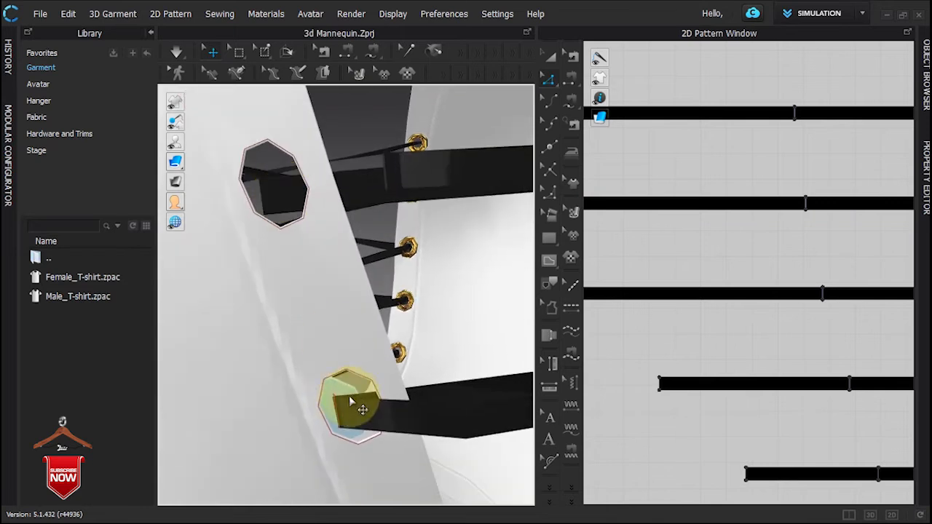
middle_click_drag(332, 386, 291, 224)
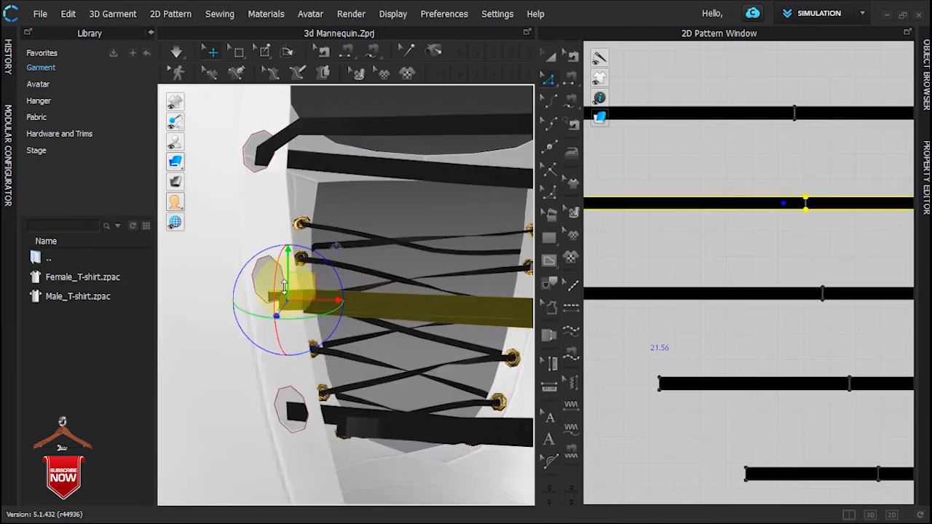
Step: Raise the second merged strip so its end lines up with its eyelet opening
left_click_drag(291, 336, 297, 266)
right_click_drag(290, 268, 319, 272)
scroll(753, 279, "down", 5)
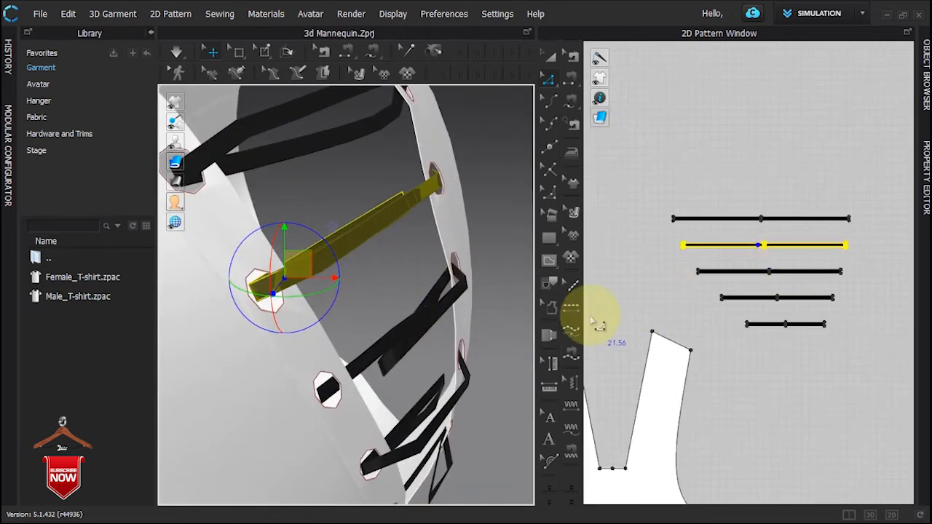
right_click_drag(453, 299, 448, 369)
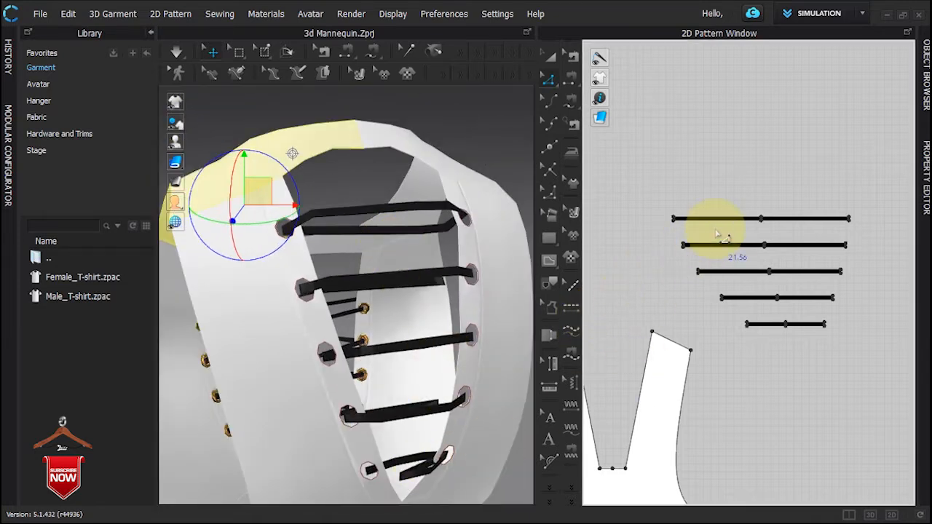
Step: Sew the two free 0.50 end edges of each merged strip together with Segment Sewing
key("n")
scroll(670, 269, "up", 5)
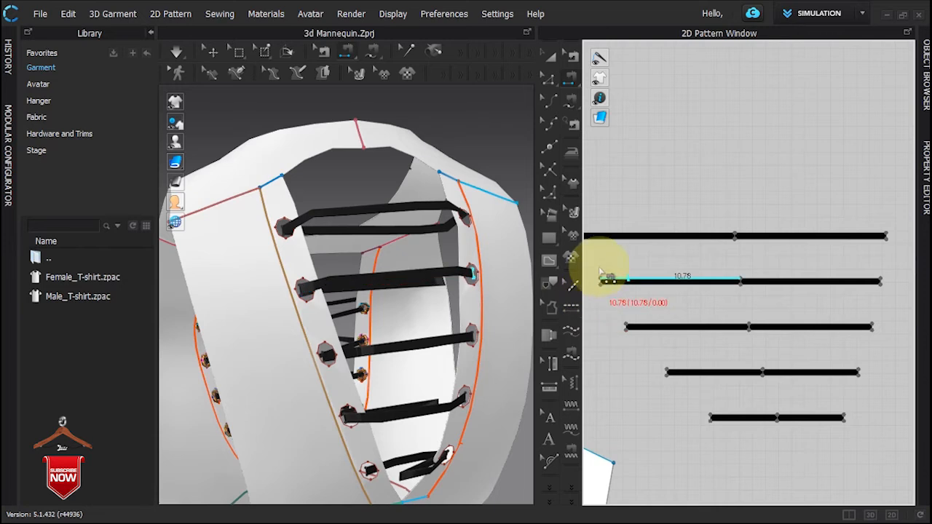
left_click(597, 222)
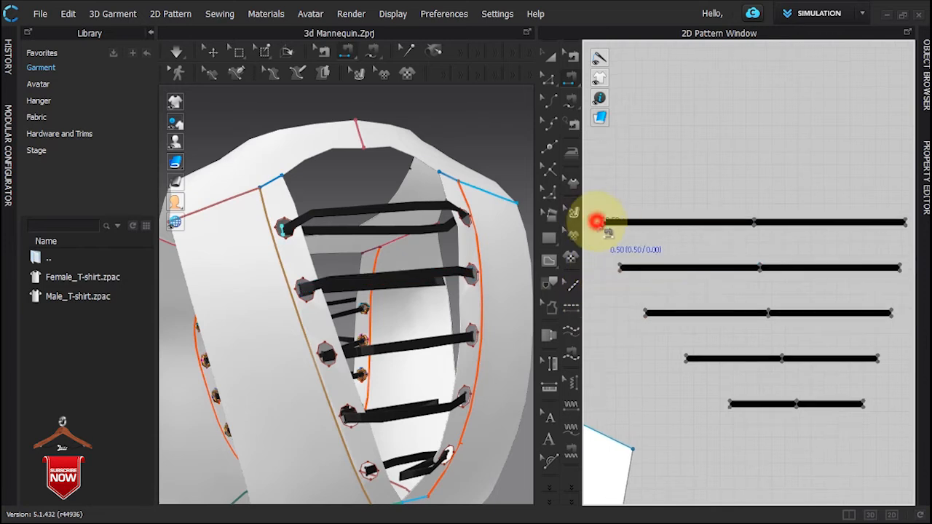
left_click(906, 223)
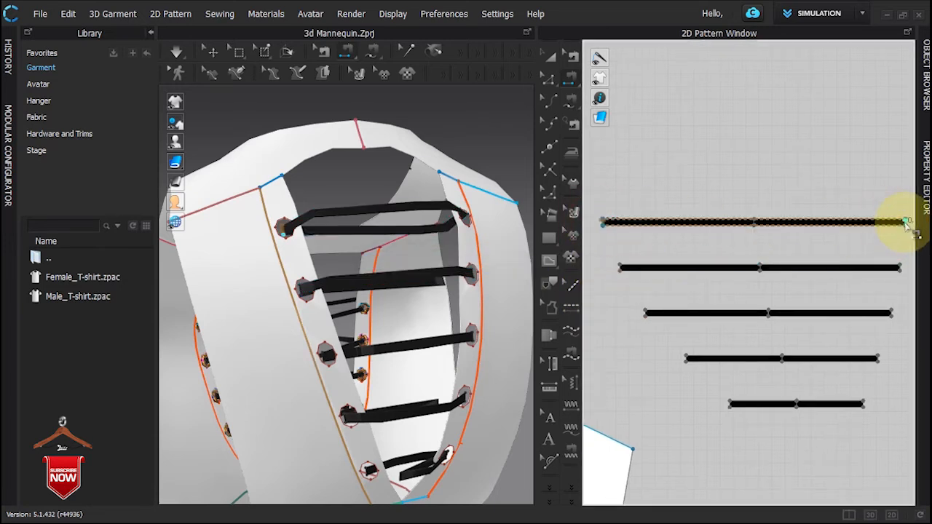
left_click(620, 268)
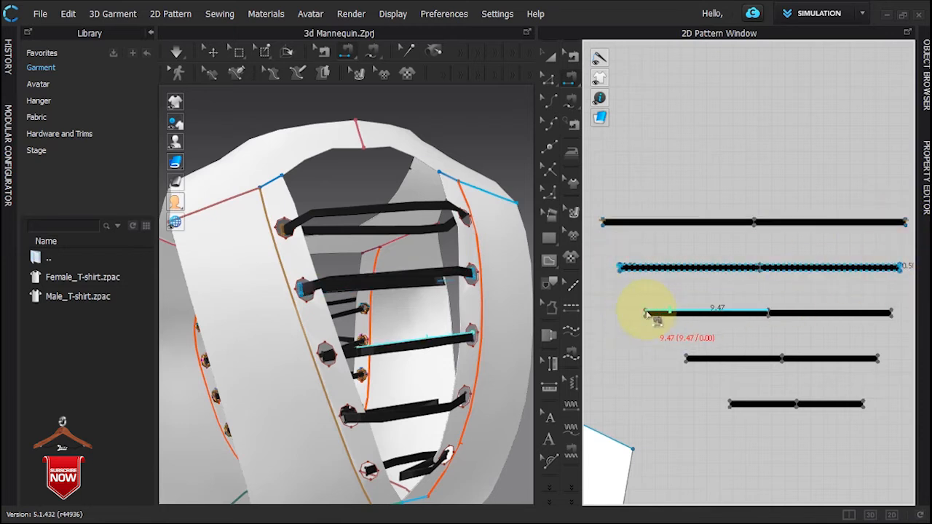
left_click(880, 359)
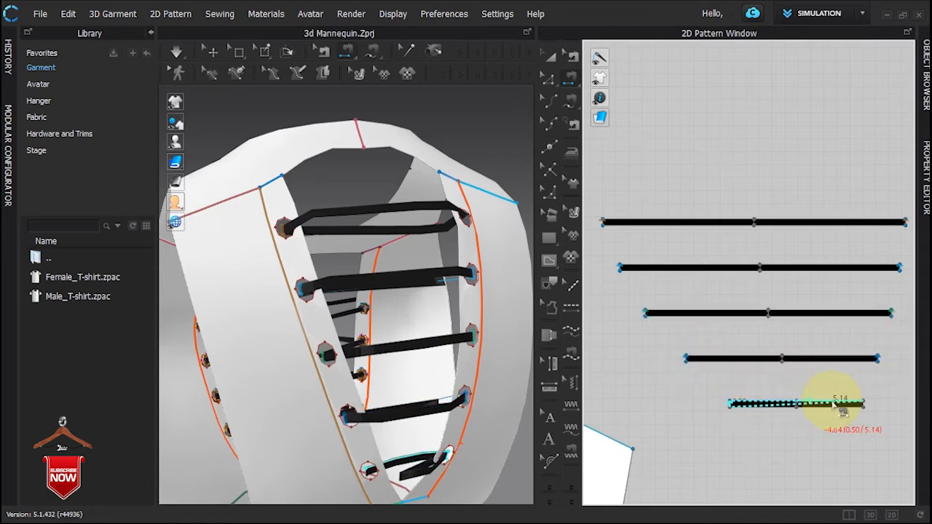
Step: Try to select the mesh region at the end of the second merged strip on the garment
right_click_drag(427, 437, 202, 413)
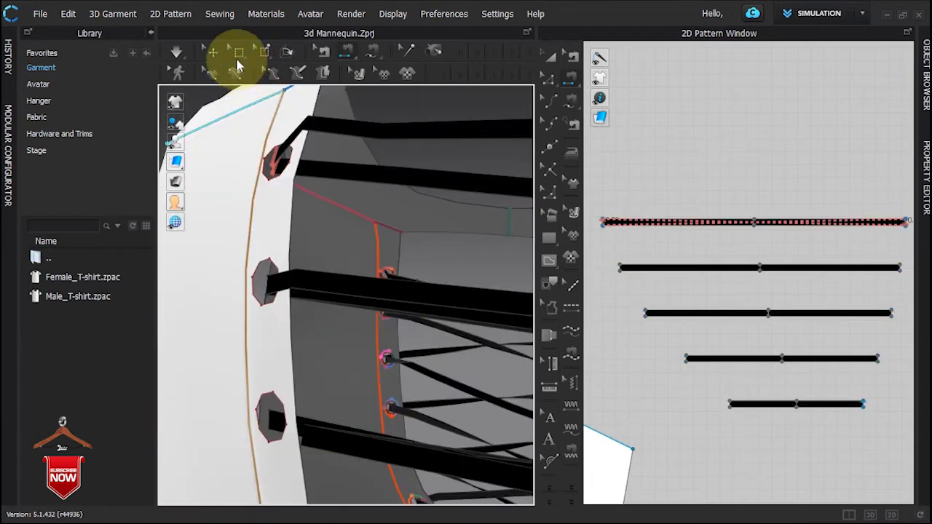
left_click(236, 68)
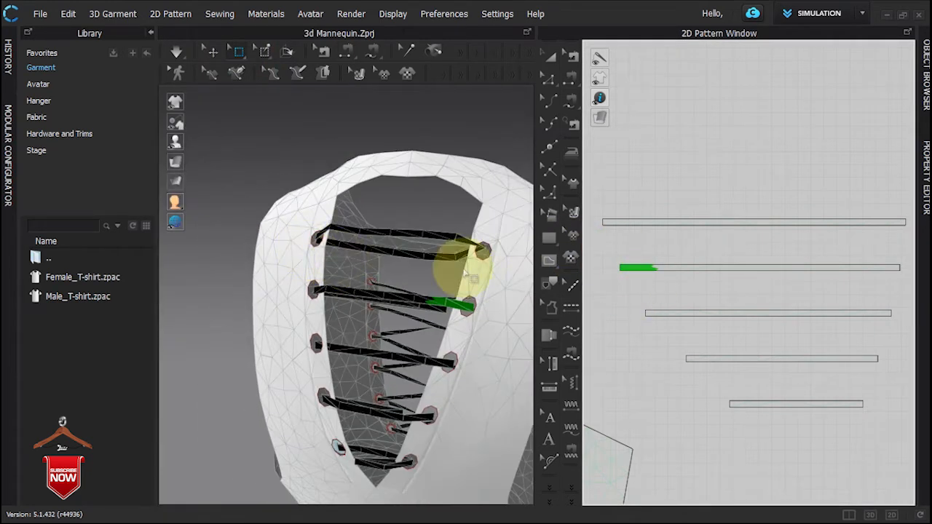
left_click_drag(908, 283, 903, 281)
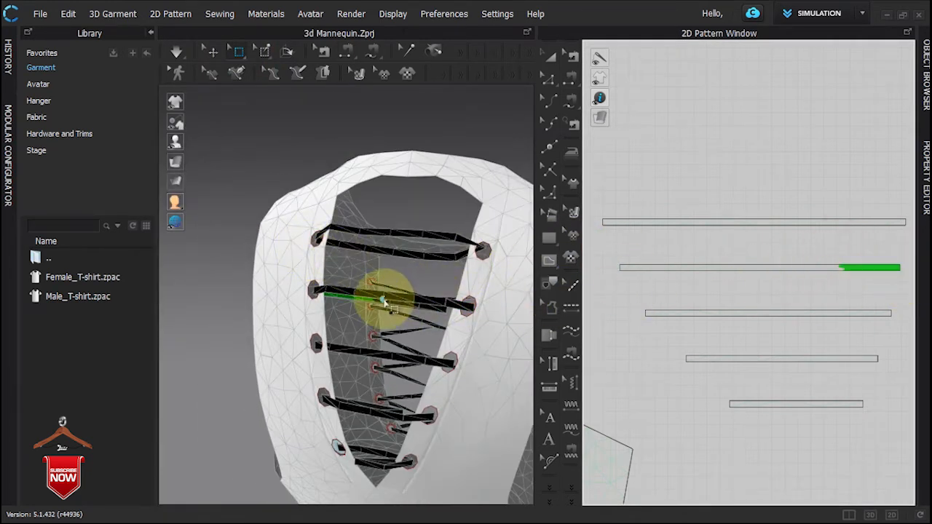
mouse_move(375, 281)
right_mouse_down()
mouse_move(265, 308)
mouse_move(202, 270)
right_mouse_up()
left_click(880, 266)
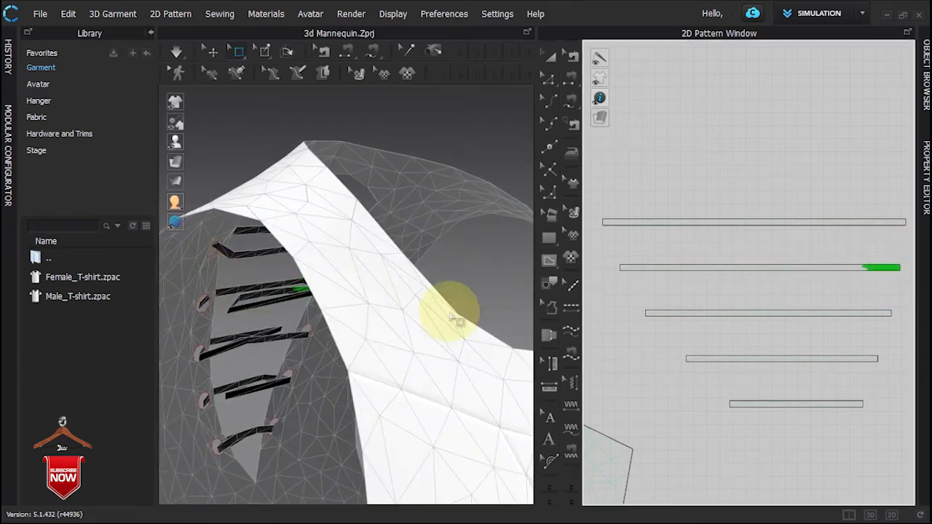
right_click_drag(239, 297, 417, 294)
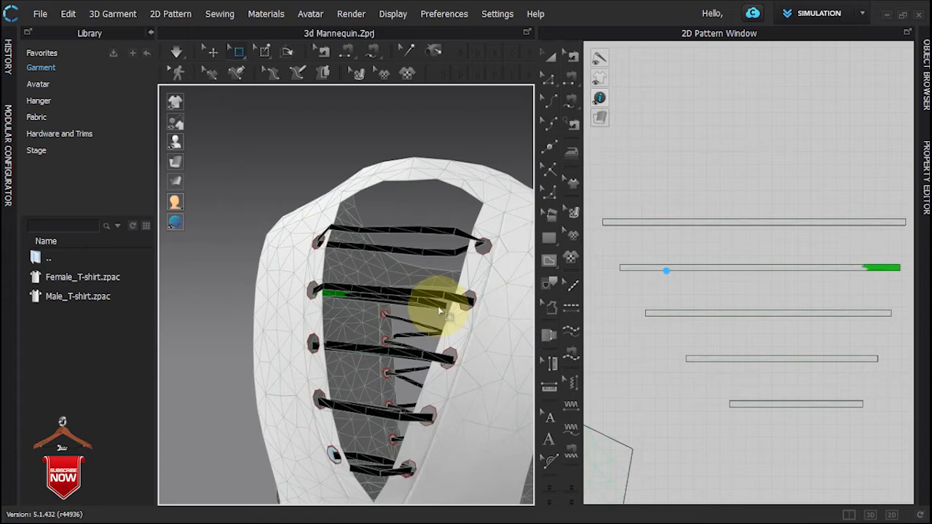
right_click_drag(441, 310, 220, 328)
right_click_drag(289, 324, 308, 298)
Step: Undo the end sewing, eyelet edits and strip merges back to ten separate lacing strips
left_click(212, 51)
key("ctrl+z")
key("ctrl+z")
key("ctrl+z")
key("ctrl+z")
key("ctrl+z")
key("ctrl+z")
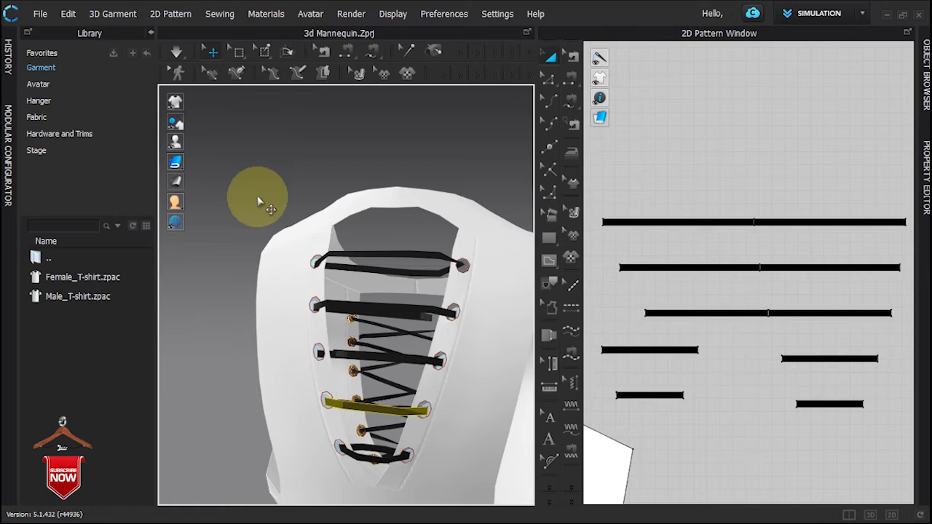
left_click(201, 325)
key("ctrl+z")
key("ctrl+z")
key("ctrl+z")
key("ctrl+z")
key("ctrl+z")
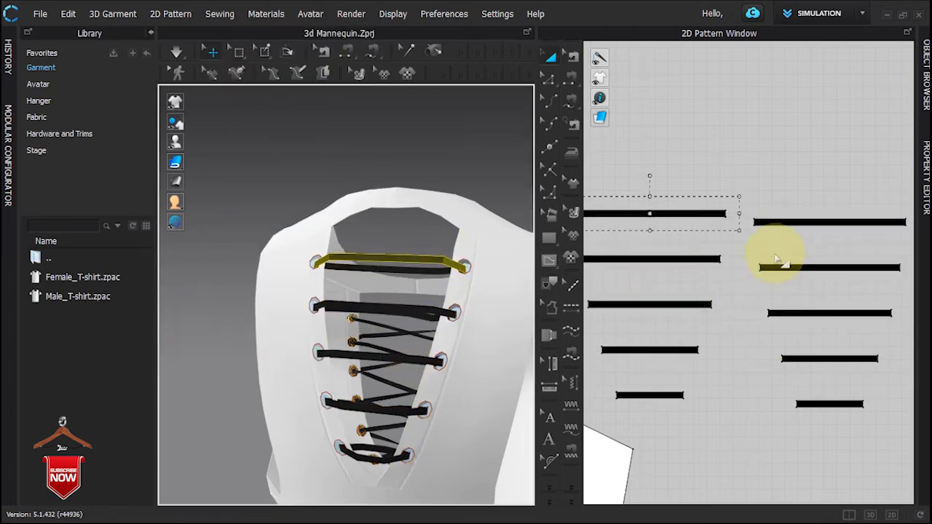
Step: Try to merge the top pair of strips along their facing 0.50 end edges
left_click(741, 260)
scroll(741, 260, "up", 3)
key("z")
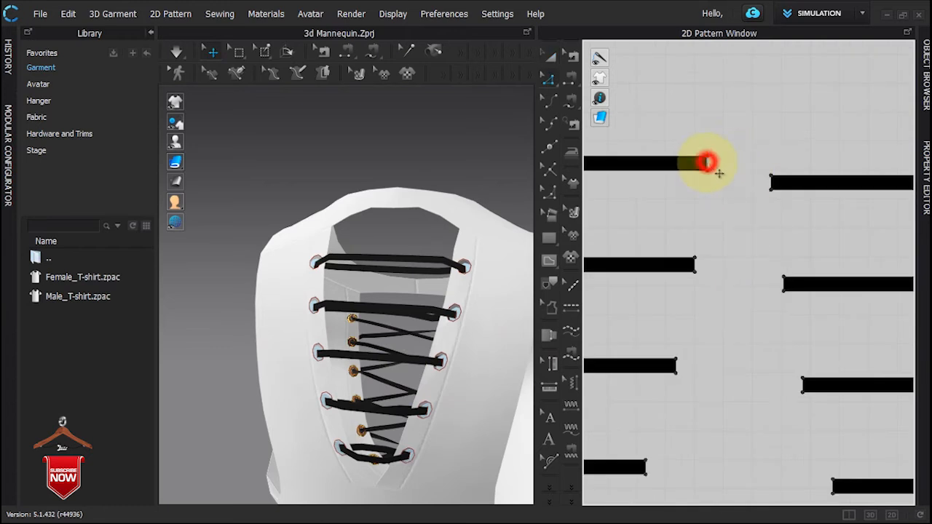
left_click(708, 164)
right_click(774, 184)
left_click(796, 277)
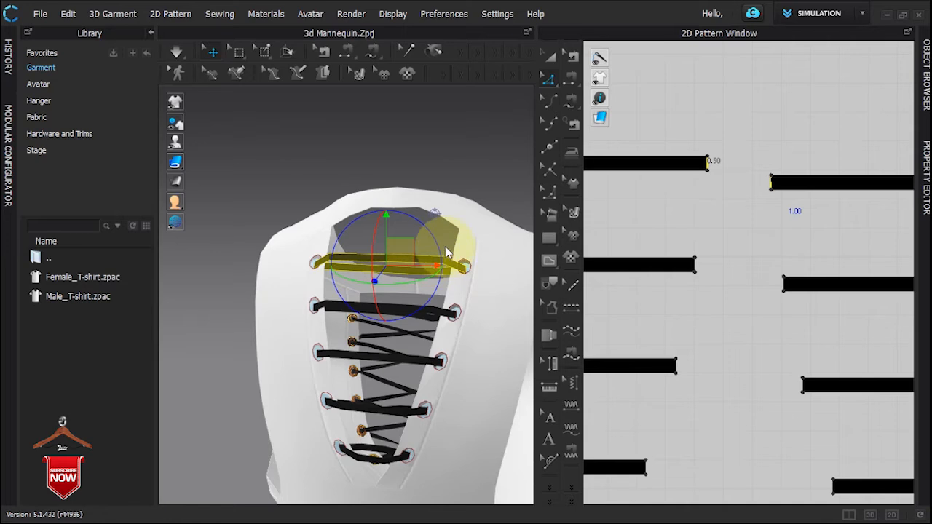
Step: Delete the octagonal piece filling the top eyelet where the top pair of strips meets on the neckline edge
right_click_drag(452, 215, 419, 219)
scroll(405, 250, "up", 3)
middle_click_drag(405, 251, 411, 271)
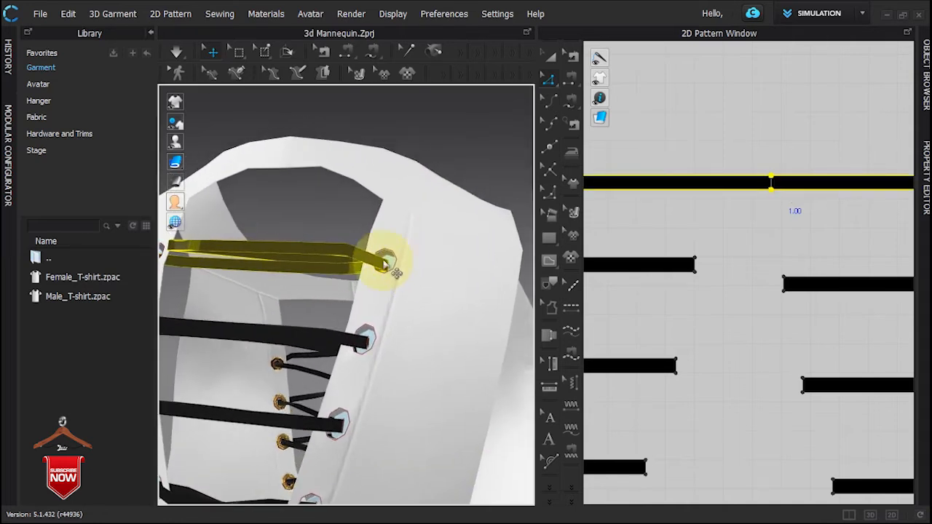
scroll(389, 264, "up", 3)
left_click(437, 223)
left_click(458, 254)
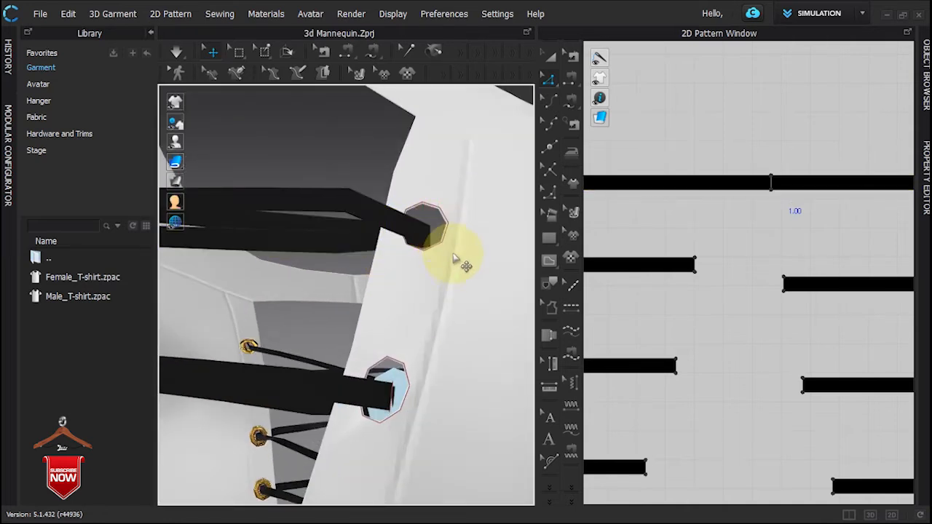
Step: Try to merge the second pair of strips along the left end edges of both strips
scroll(458, 268, "down", 3)
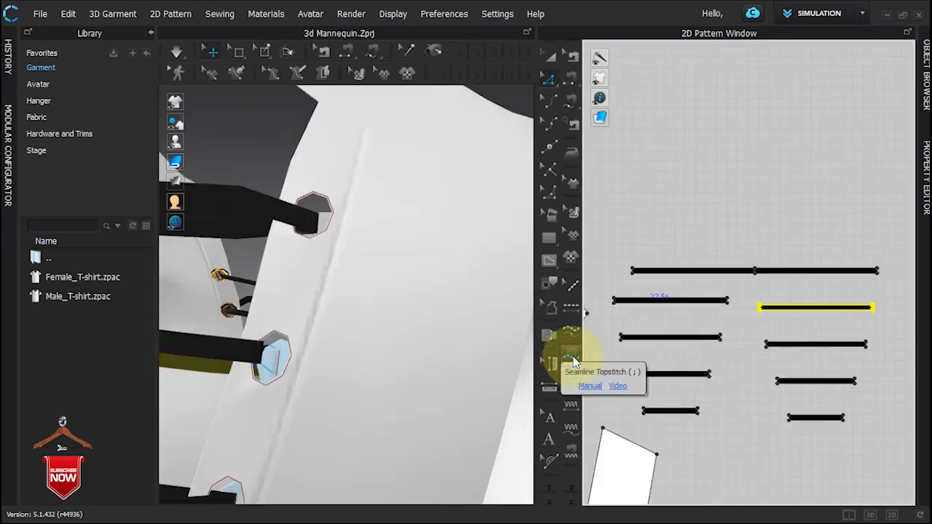
scroll(624, 271, "up", 3)
left_click(607, 345)
scroll(677, 313, "down", 4)
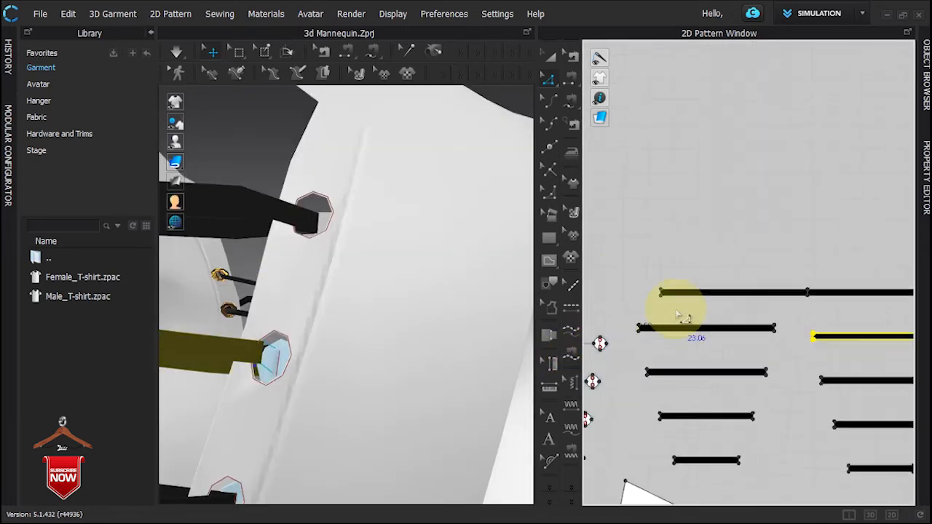
left_click(781, 342)
scroll(784, 339, "up", 3)
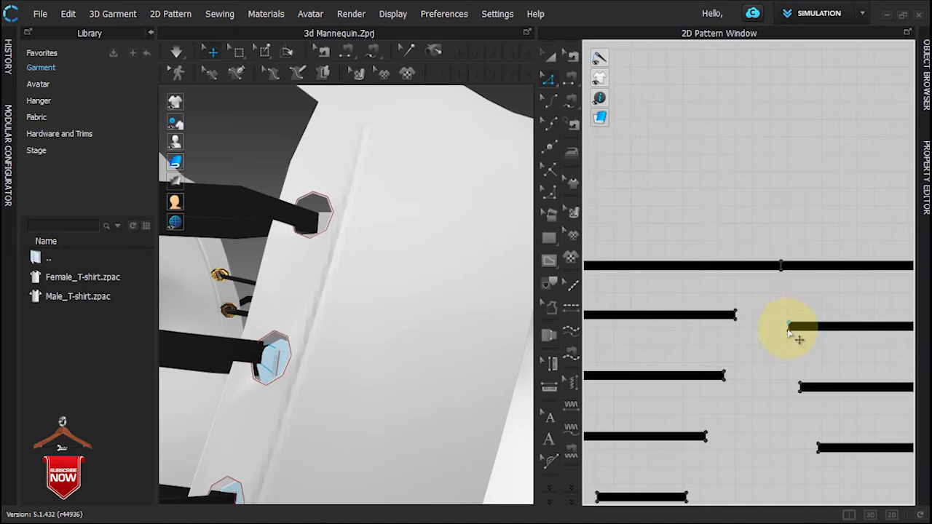
scroll(788, 329, "up", 3)
left_click(789, 327)
scroll(729, 352, "down", 5)
middle_click_drag(631, 356, 714, 358)
scroll(675, 344, "up", 2)
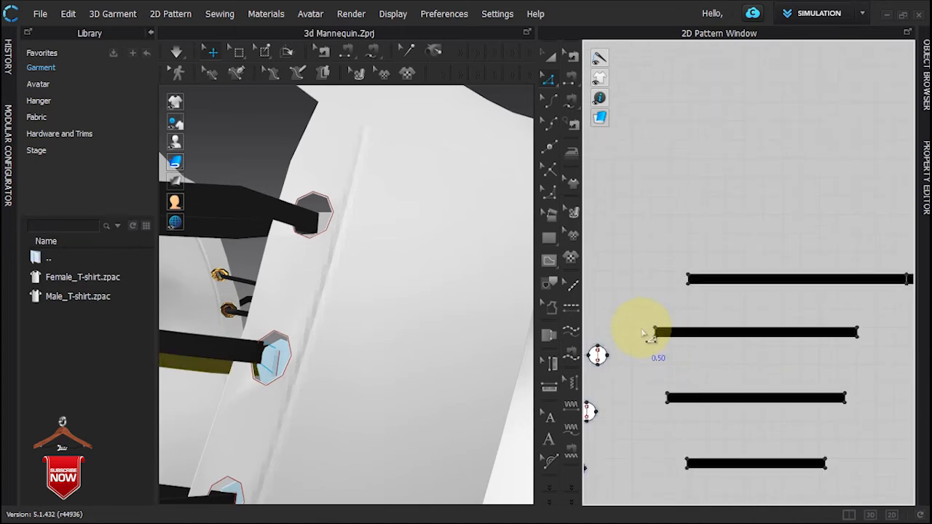
left_click(656, 333)
right_click(656, 332)
left_click(704, 217)
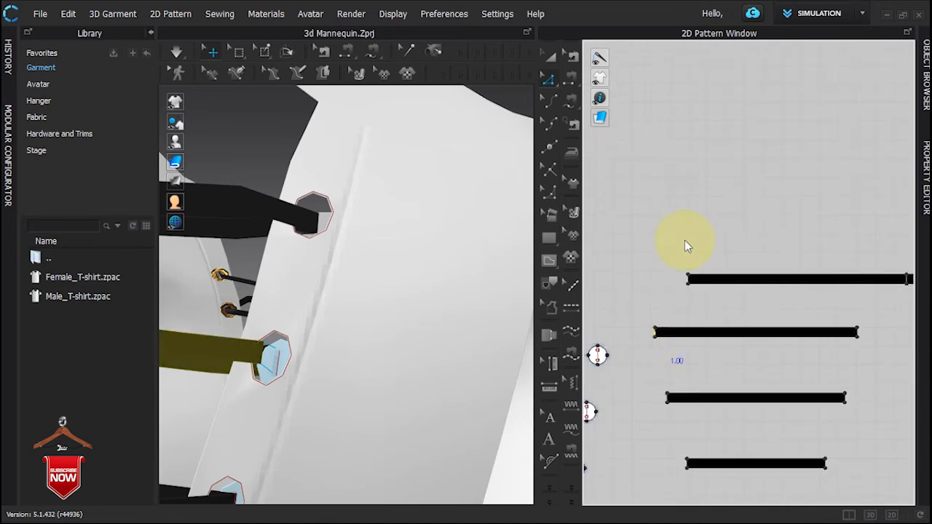
left_click(243, 334)
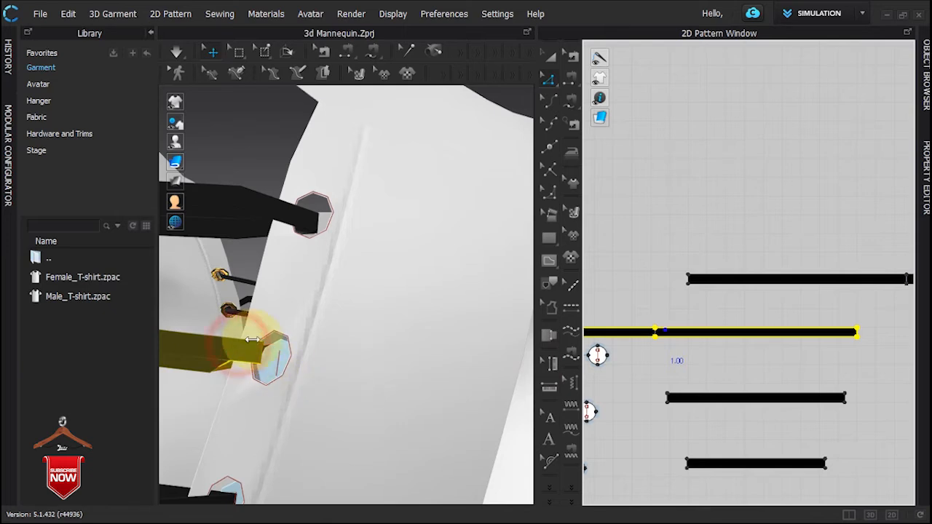
left_click_drag(255, 333, 281, 384)
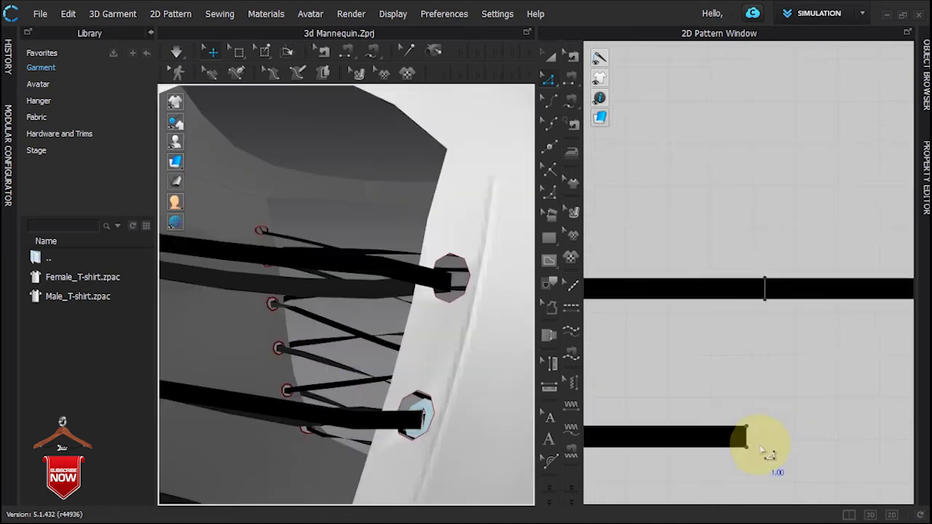
Step: Merge the second pair of strips, joining the left strip's outer end edge to the right strip's outer end edge
scroll(772, 430, "down", 5)
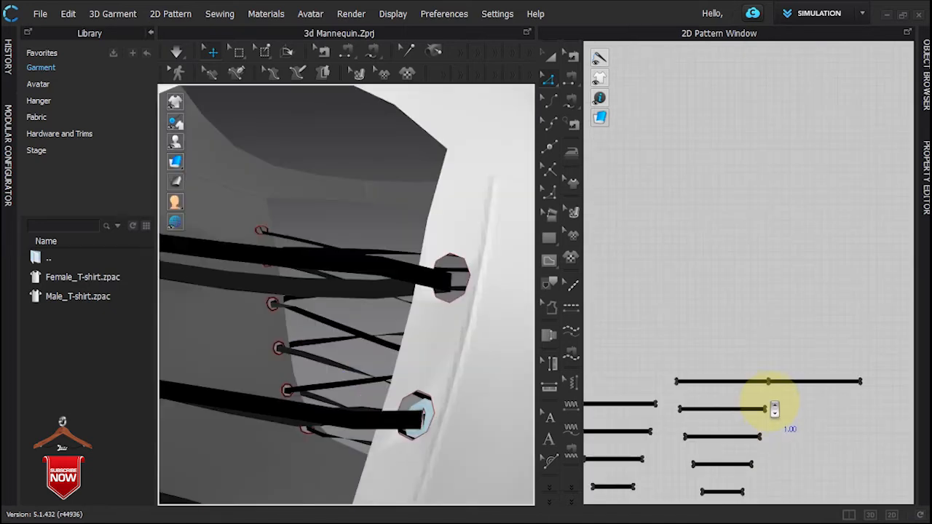
middle_click_drag(731, 402, 762, 387)
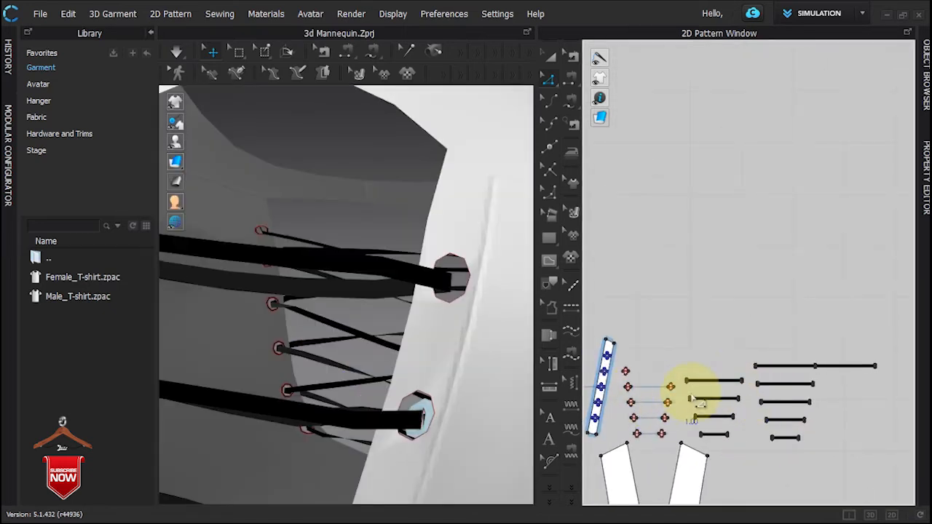
scroll(725, 400, "up", 4)
scroll(642, 367, "up", 4)
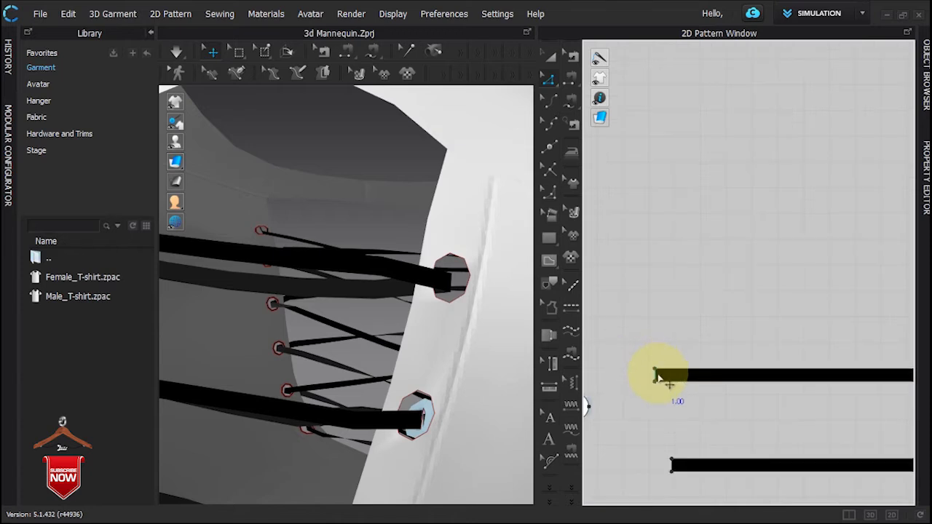
left_click(660, 377)
scroll(689, 350, "down", 6)
scroll(878, 371, "up", 8)
left_click(801, 338, "shift")
right_click(801, 338)
left_click(814, 228)
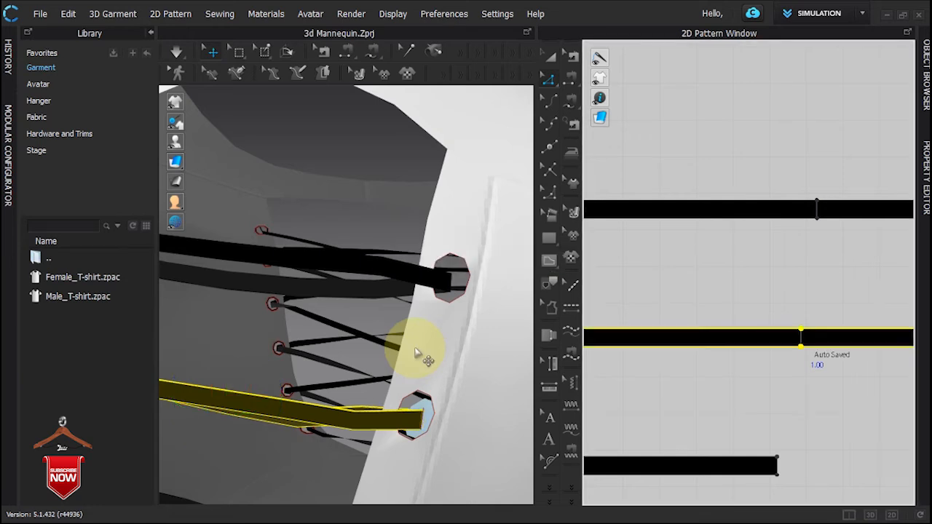
Step: Delete the piece filling the second eyelet at the merged strip's end and run the simulation
left_click(435, 416)
left_click(437, 397)
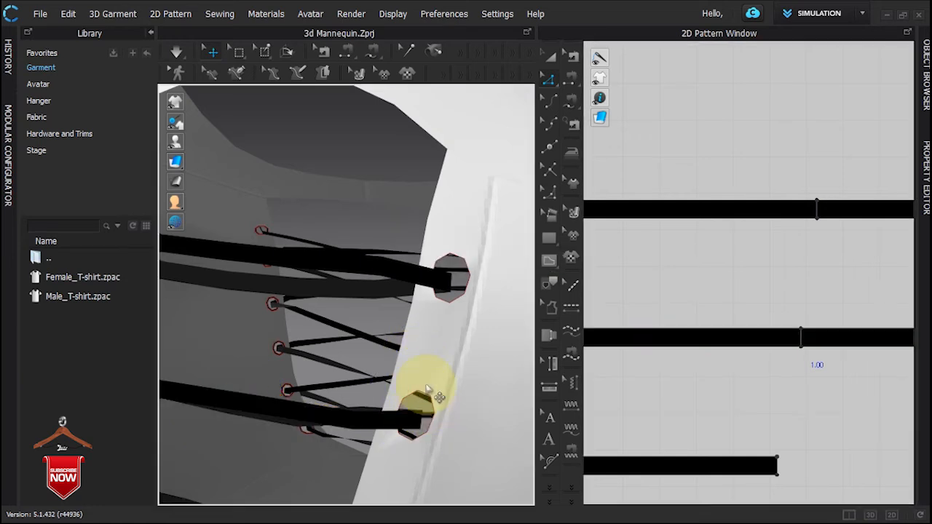
key("space")
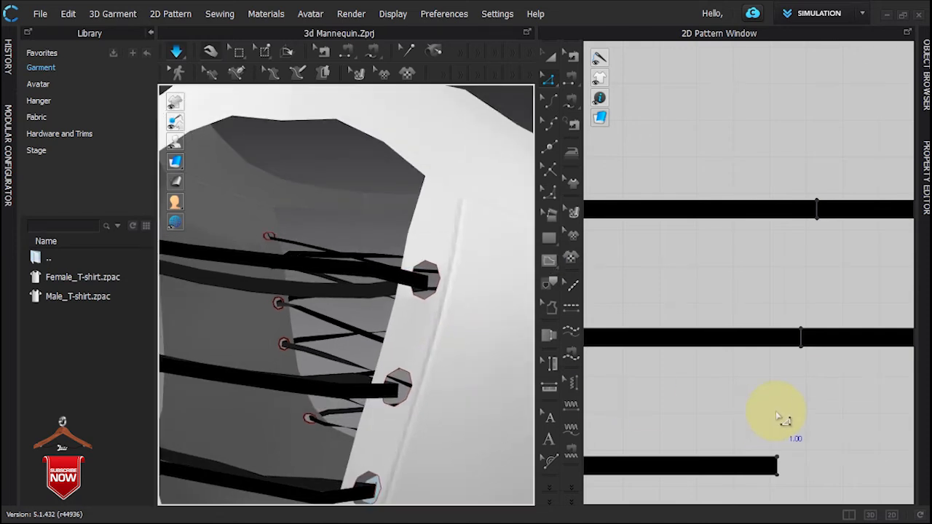
Step: Merge the third pair of strips along their outer 0.50 end edges
scroll(778, 417, "down", 7)
middle_click_drag(778, 417, 811, 275)
scroll(692, 282, "up", 3)
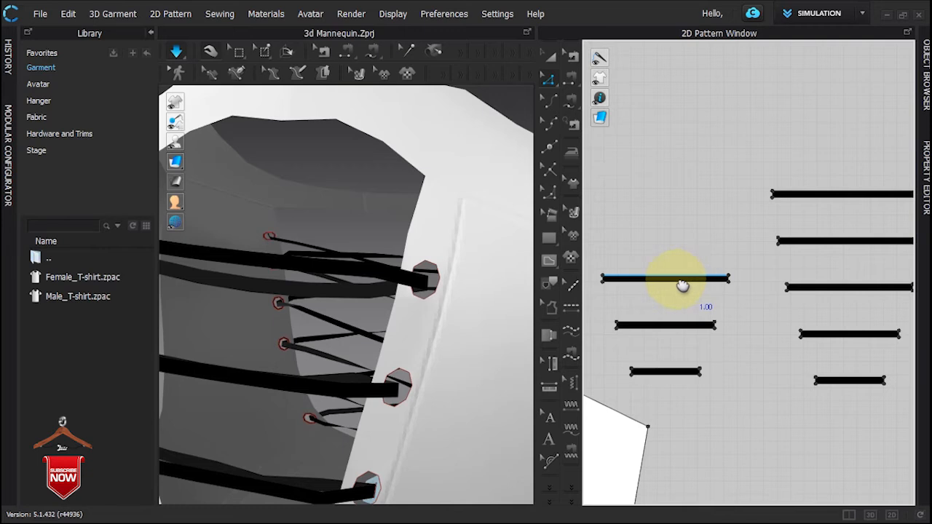
scroll(603, 281, "up", 6)
left_click(652, 264)
scroll(688, 310, "down", 4)
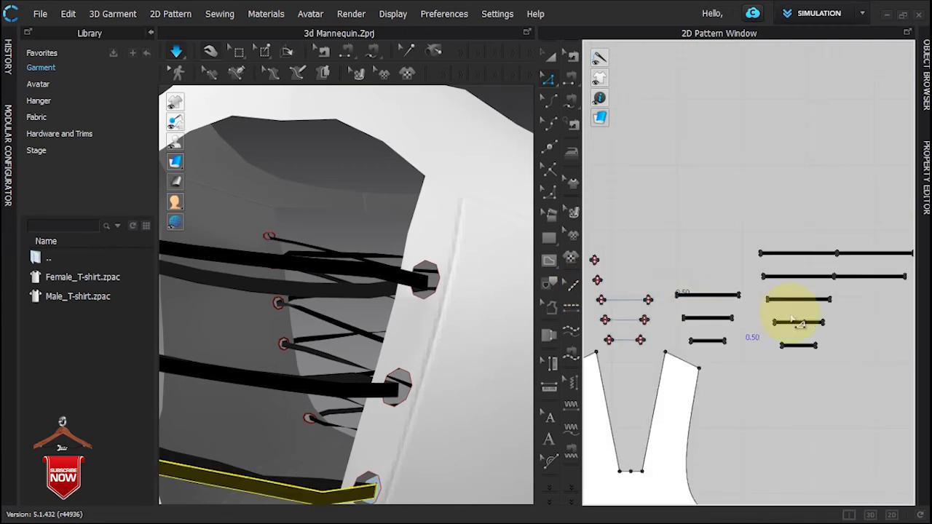
scroll(832, 308, "up", 5)
right_click(814, 271)
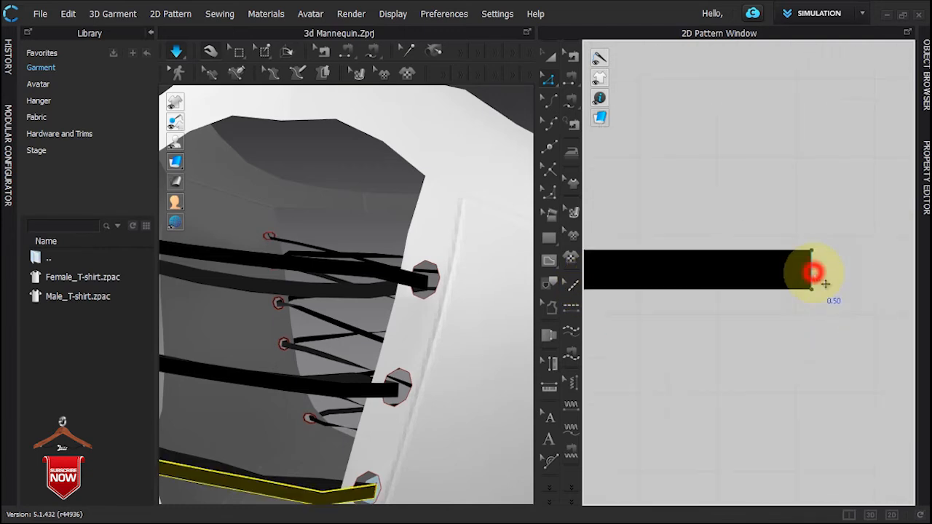
left_click(828, 367)
Step: Merge the fourth pair of strips along their outer 0.50 end edges
scroll(761, 349, "down", 5)
scroll(757, 370, "up", 5)
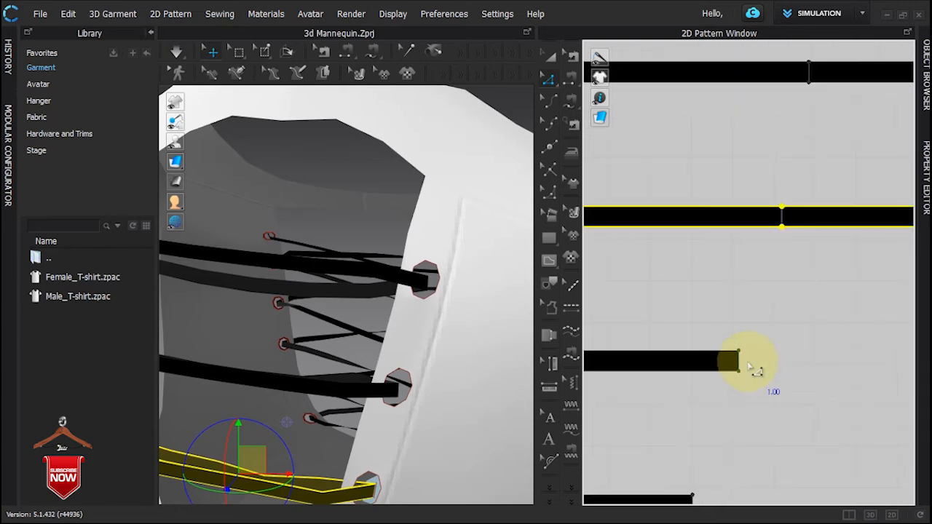
scroll(740, 365, "down", 5)
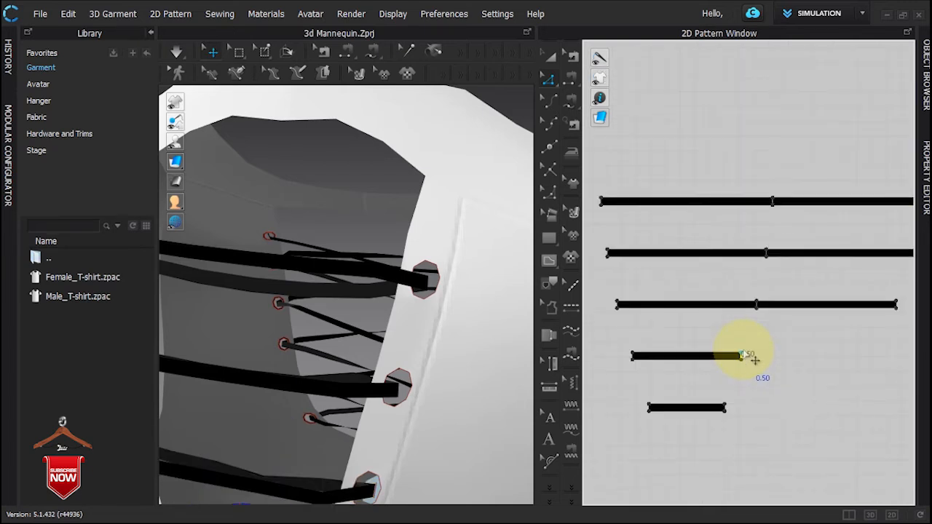
scroll(701, 375, "up", 5)
right_click(690, 365)
left_click(714, 251)
scroll(714, 405, "down", 5)
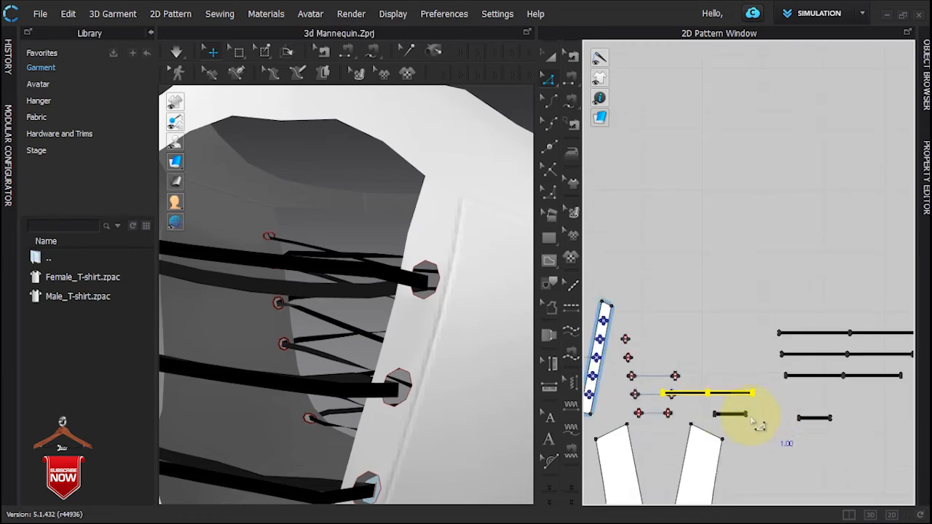
scroll(702, 418, "up", 5)
left_click(769, 409)
scroll(768, 407, "down", 5)
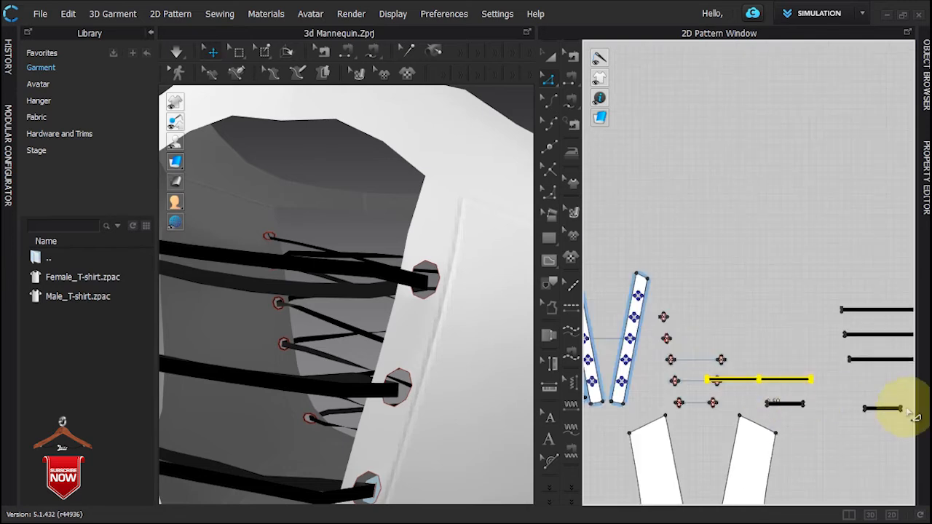
scroll(895, 416, "up", 5)
right_click(863, 429)
left_click(853, 427)
scroll(861, 432, "down", 5)
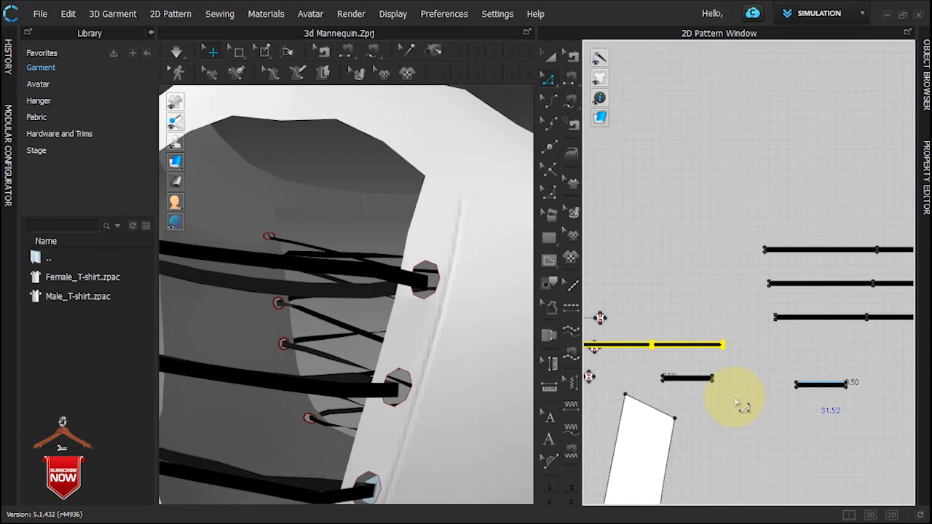
Step: Merge the fifth, shortest pair of strips along their outer 0.50 end edges
scroll(673, 386, "up", 3)
right_click(651, 383)
left_click(638, 390)
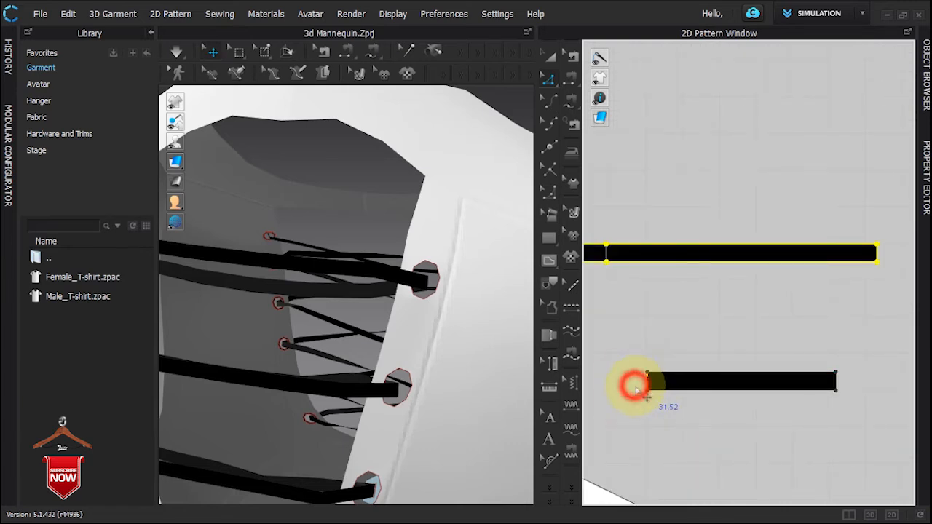
scroll(860, 385, "down", 4)
scroll(704, 389, "up", 2)
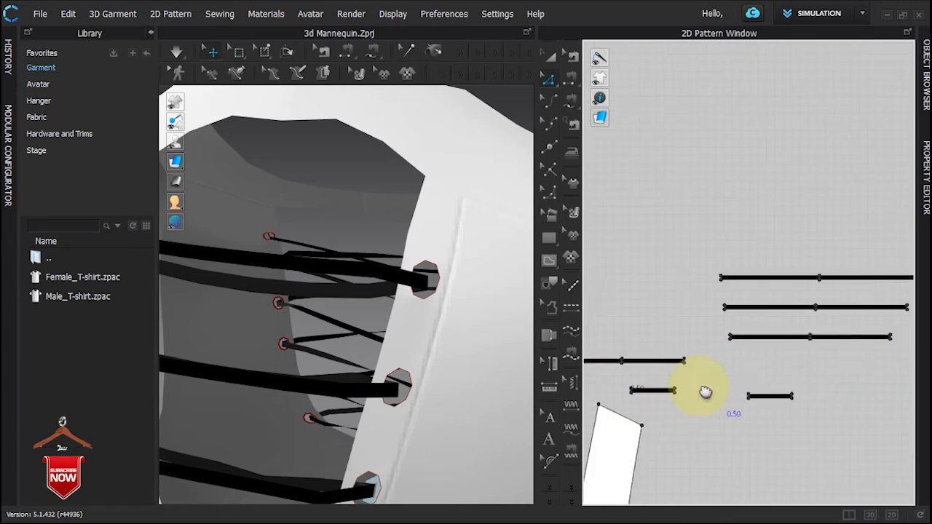
scroll(818, 422, "up", 4)
right_click(811, 376)
left_click(795, 256)
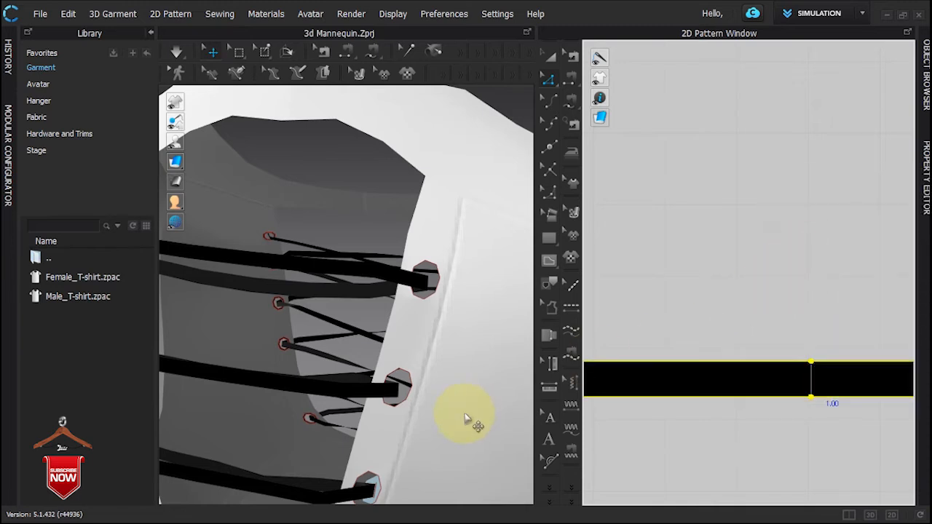
Step: Run the simulation to drape the newly merged lace strips through the neckline eyelets
middle_click_drag(434, 406, 445, 217)
key("space")
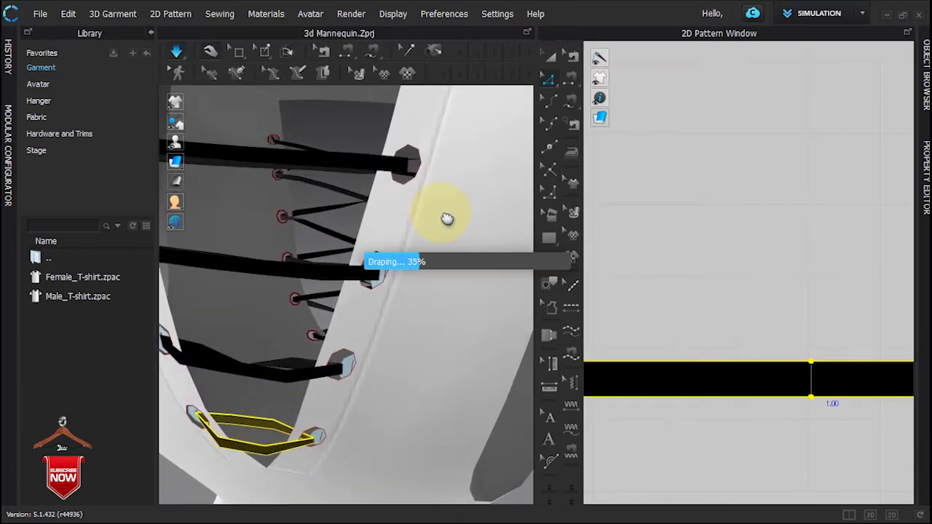
right_click_drag(395, 258, 405, 289)
left_click(348, 356)
right_click_drag(348, 357, 216, 105)
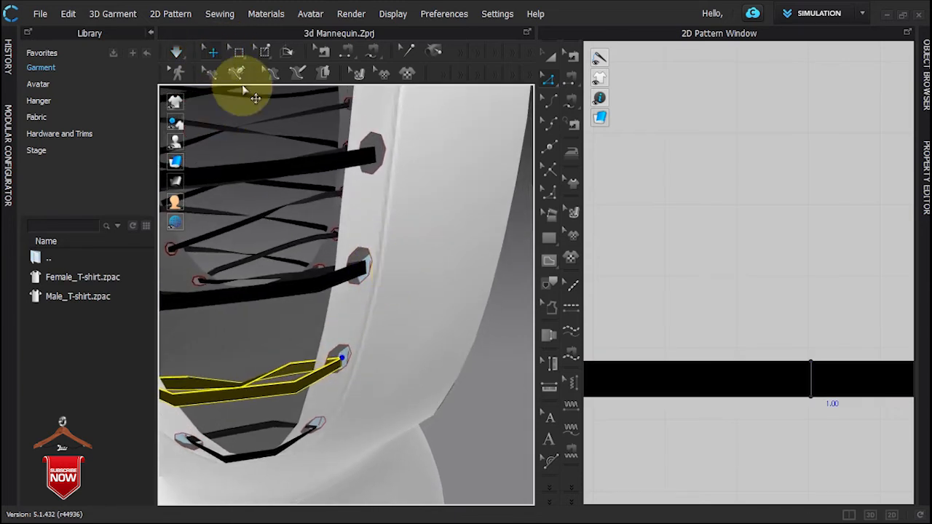
Step: Delete the pieces filling the lower three eyelets at the strips' merged ends
left_click(365, 260)
right_click_drag(365, 260, 94, 202)
left_click(374, 290)
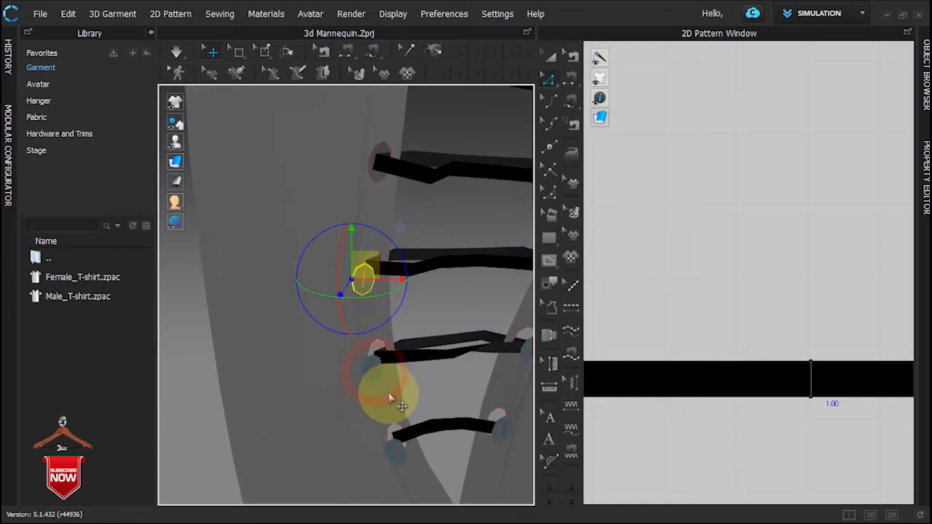
left_click(372, 369, "shift")
left_click(396, 450, "shift")
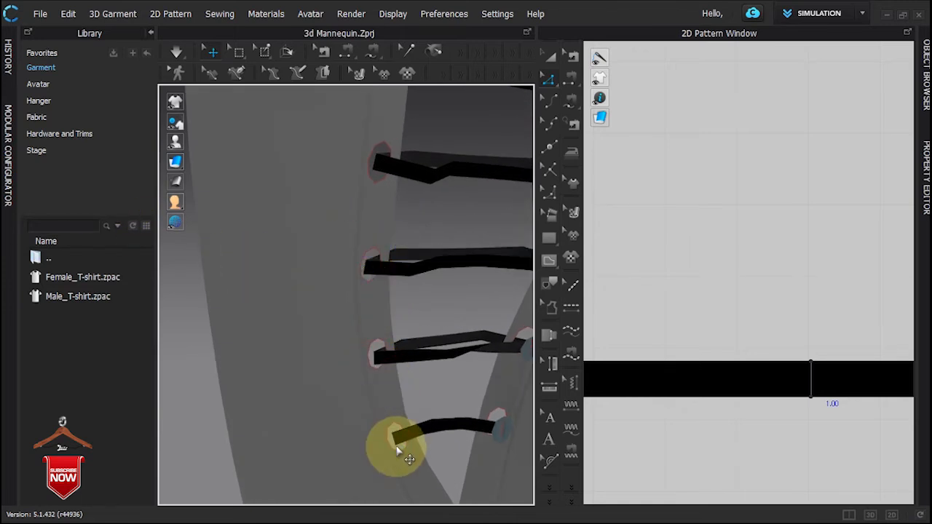
Step: Sew the longest strip's two free 0.50 end edges together into a loop and run the simulation
right_click_drag(289, 385, 546, 407)
scroll(340, 315, "down", 3)
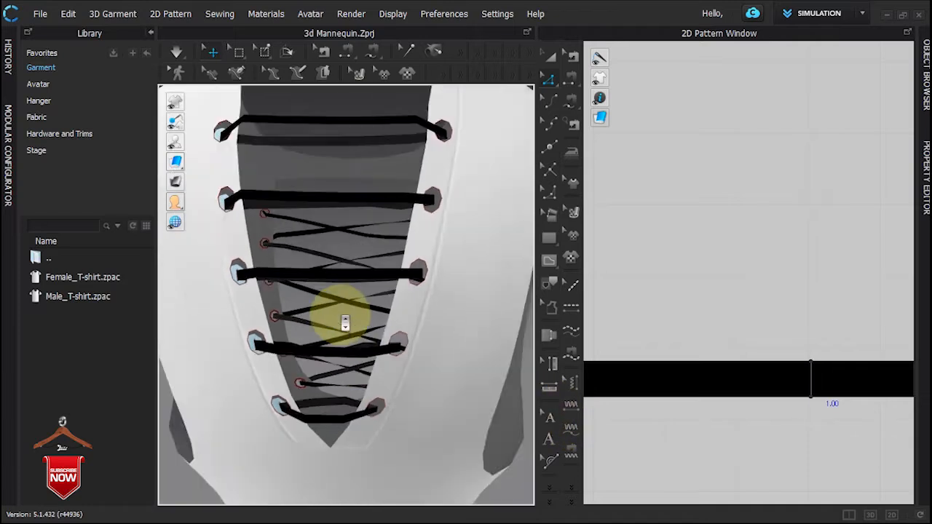
right_click_drag(345, 324, 358, 318)
scroll(759, 339, "down", 5)
scroll(777, 264, "up", 3)
scroll(777, 263, "up", 2)
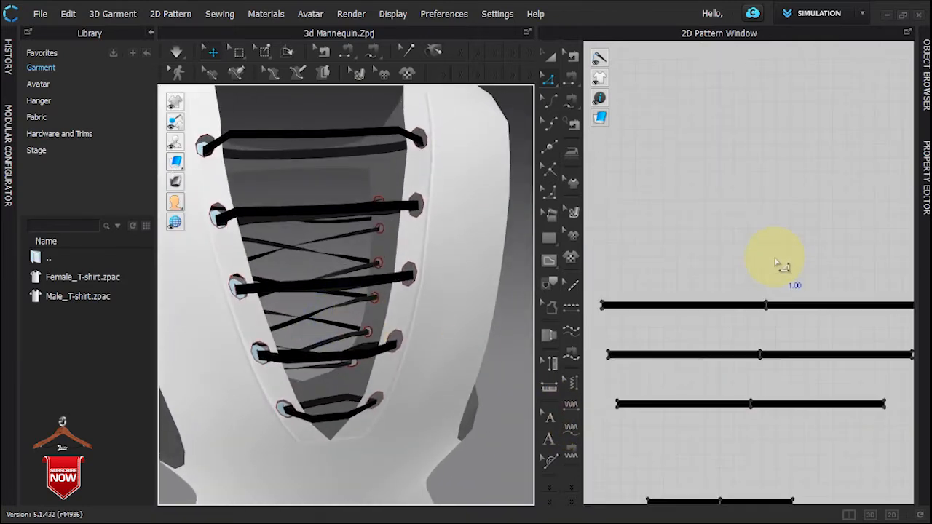
key("n")
scroll(611, 306, "up", 5)
left_click(590, 311)
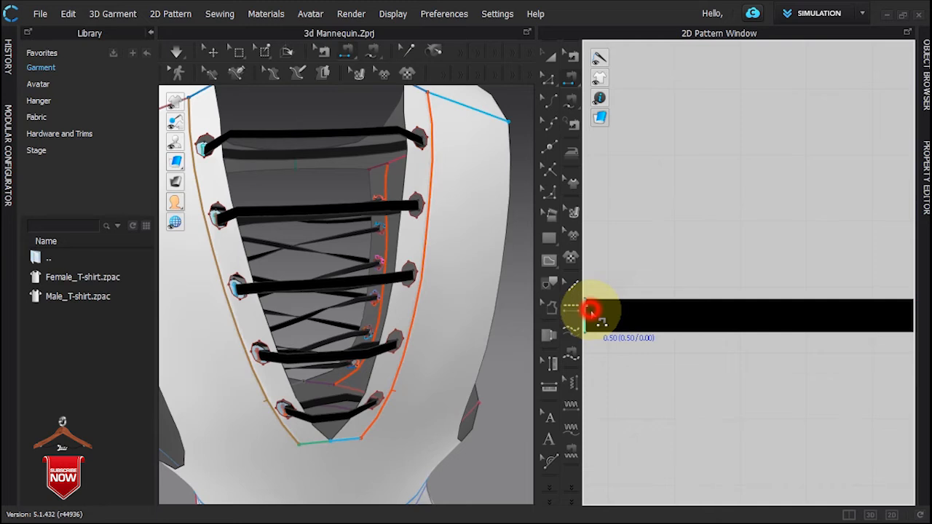
scroll(823, 320, "down", 6)
middle_click_drag(902, 327, 801, 335)
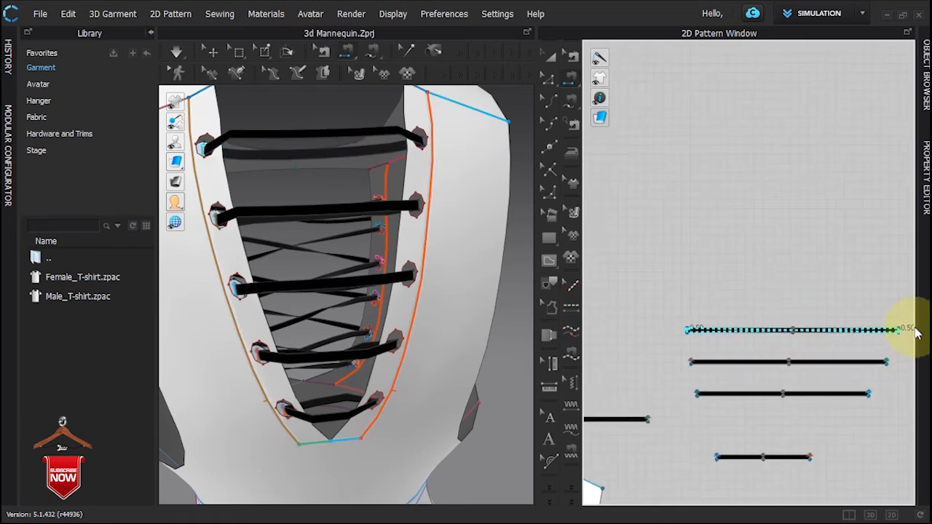
scroll(907, 329, "up", 6)
left_click(895, 356)
left_click(466, 314)
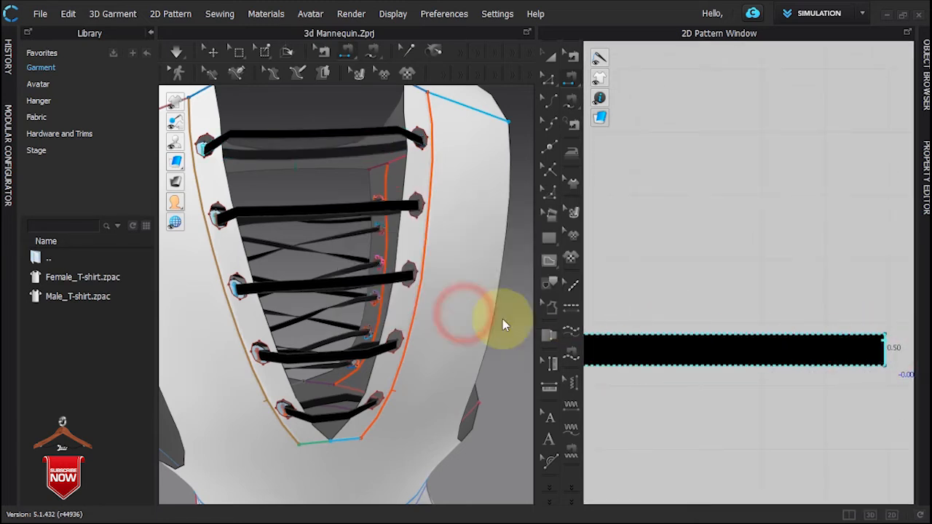
right_click_drag(333, 231, 409, 231)
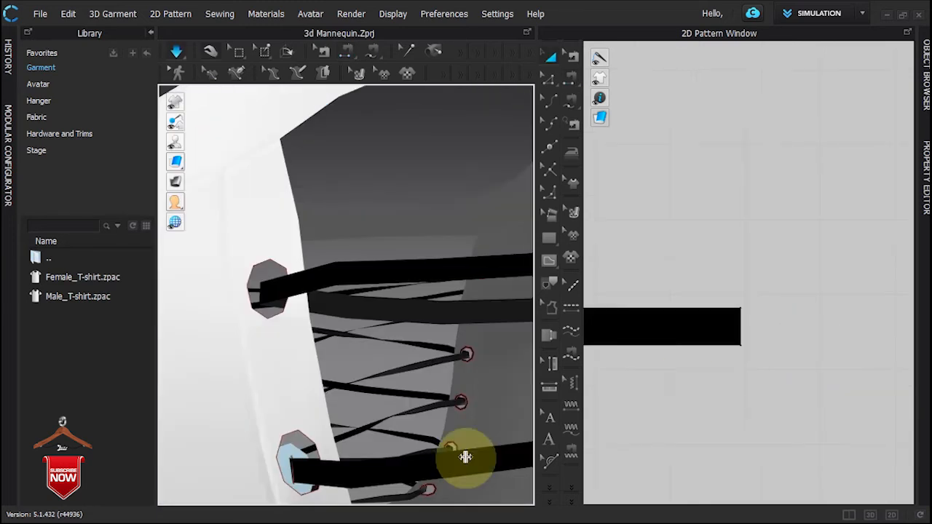
Step: Delete the pieces filling the lower four eyelets of the opposite band, at the strips' free ends
middle_click_drag(290, 452, 352, 245)
key("z")
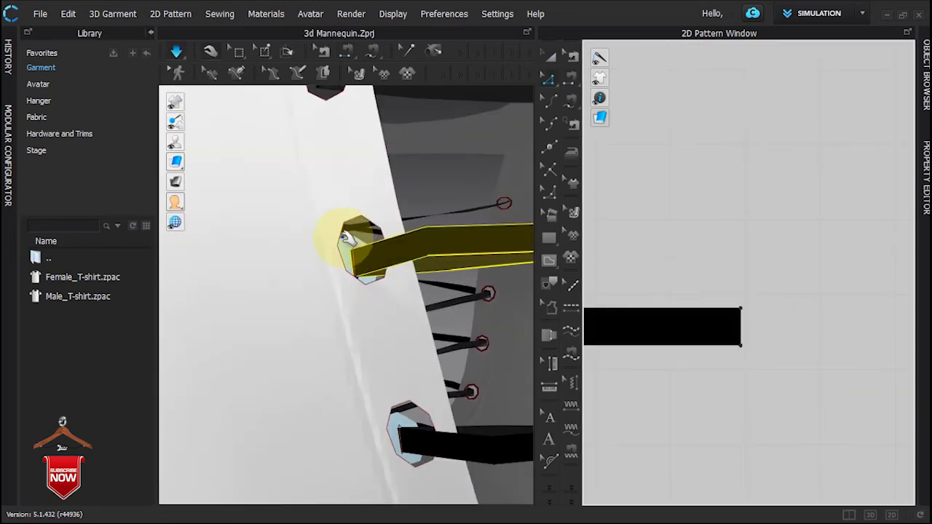
key("n")
left_click(348, 246)
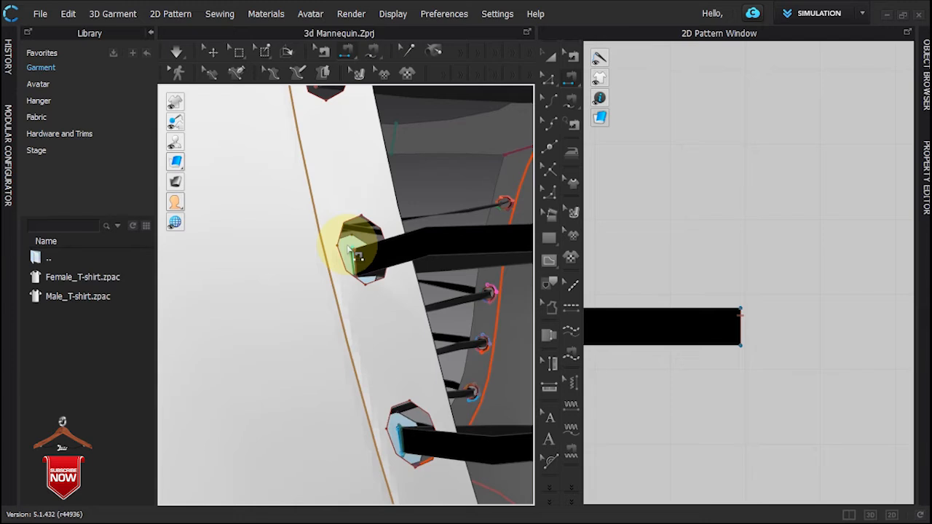
key("q")
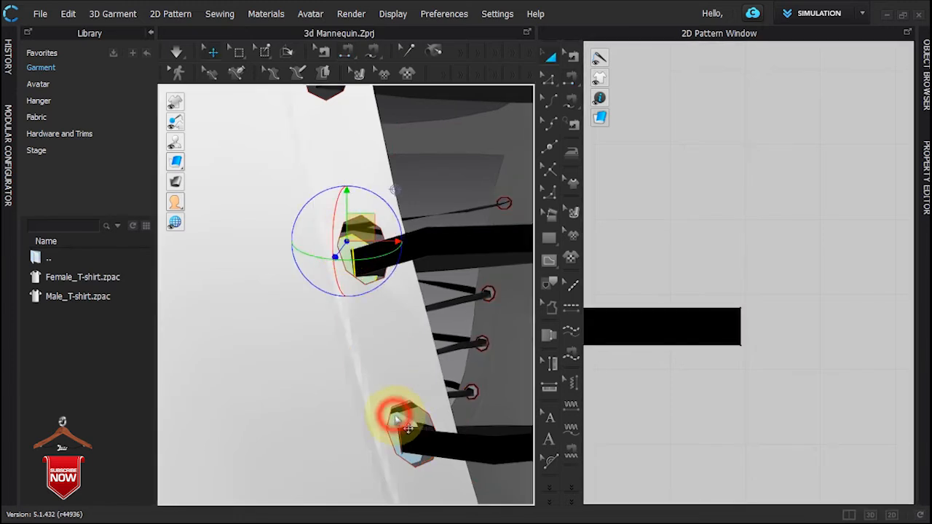
left_click(396, 421)
left_click(347, 241)
left_click(730, 243)
left_click(349, 246)
scroll(347, 219, "up", 3)
left_click(349, 209)
key("Delete")
middle_click_drag(378, 290, 319, 188)
right_click_drag(346, 360, 417, 350)
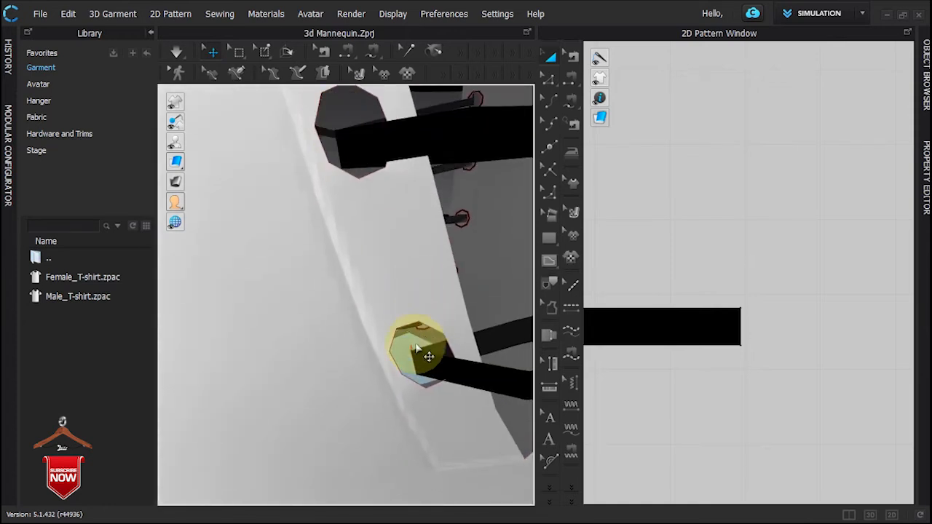
left_click(405, 340)
mouse_move(405, 341)
middle_mouse_down()
mouse_move(367, 263)
mouse_move(391, 340)
middle_mouse_up()
Step: Sew the second strip's two free 0.50 end edges together into a loop
scroll(378, 258, "down", 5)
scroll(691, 339, "down", 4)
middle_click_drag(697, 338, 833, 241)
scroll(833, 241, "down", 3)
middle_click_drag(796, 266, 820, 267)
key("n")
scroll(649, 269, "up", 5)
left_click(617, 284)
scroll(678, 268, "down", 4)
middle_click_drag(876, 301, 798, 301)
scroll(860, 281, "up", 6)
left_click(806, 261)
Step: Sew the third strip's two free 0.50 end edges together into a loop
left_click(717, 426)
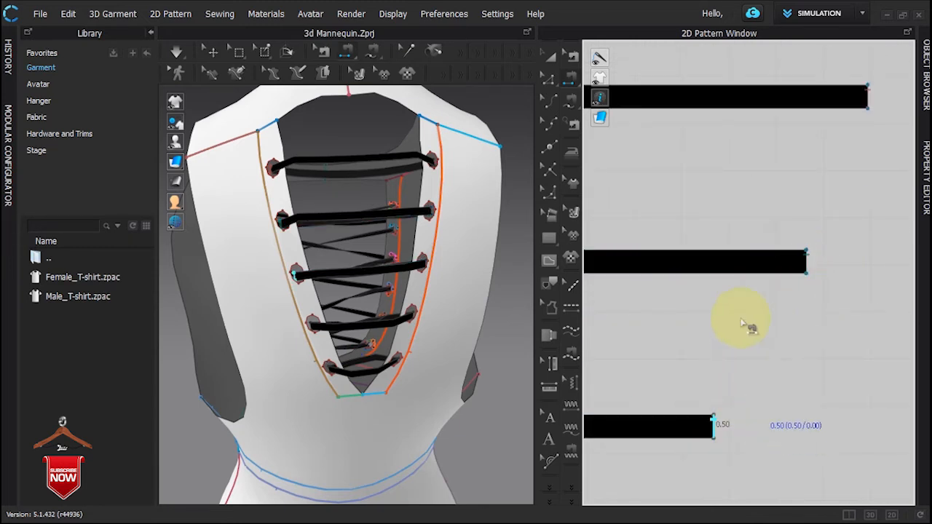
scroll(702, 355, "down", 3)
scroll(687, 323, "up", 4)
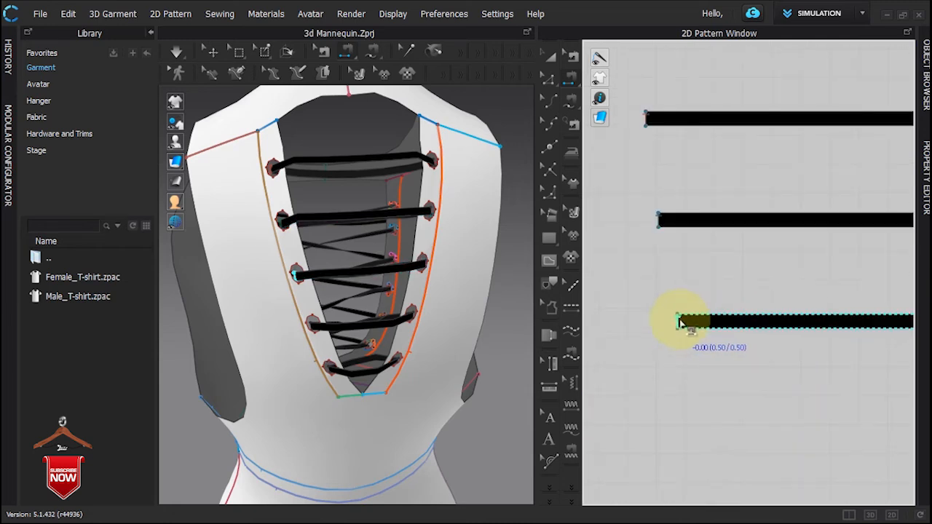
Step: Sew the fourth strip's two free 0.50 end edges together into a loop
scroll(703, 334, "down", 3)
scroll(801, 322, "down", 3)
scroll(620, 333, "up", 5)
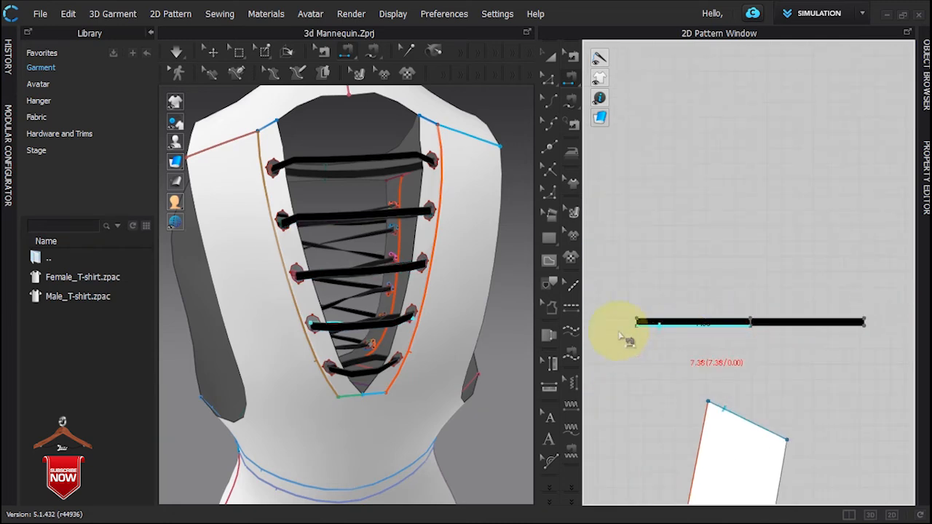
left_click(638, 322)
scroll(842, 333, "down", 2)
scroll(890, 333, "up", 5)
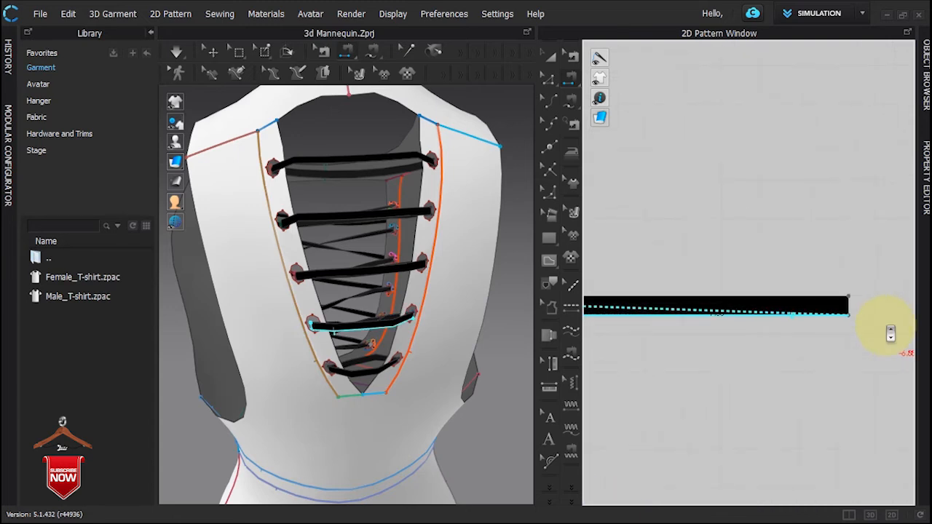
scroll(816, 320, "down", 3)
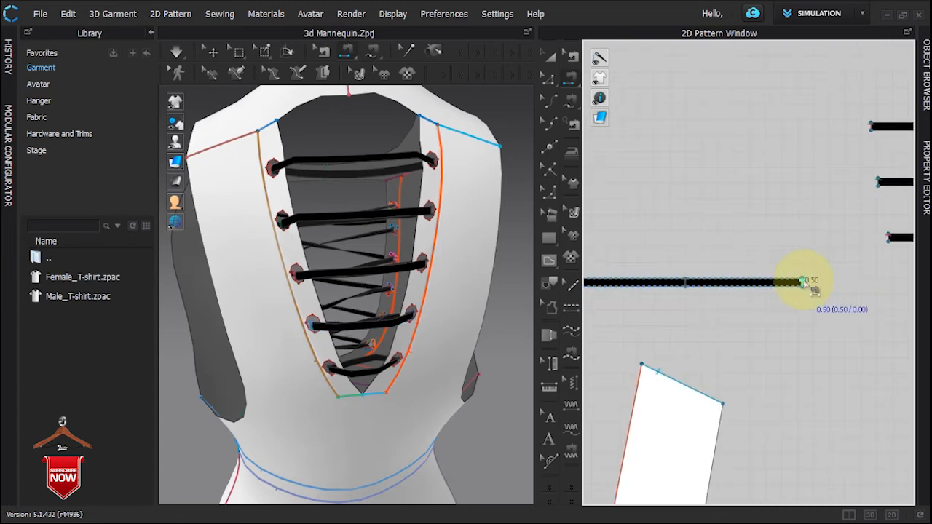
Step: Sew the fifth, shortest strip's free 0.50 end edges together and run the simulation
scroll(760, 301, "up", 4)
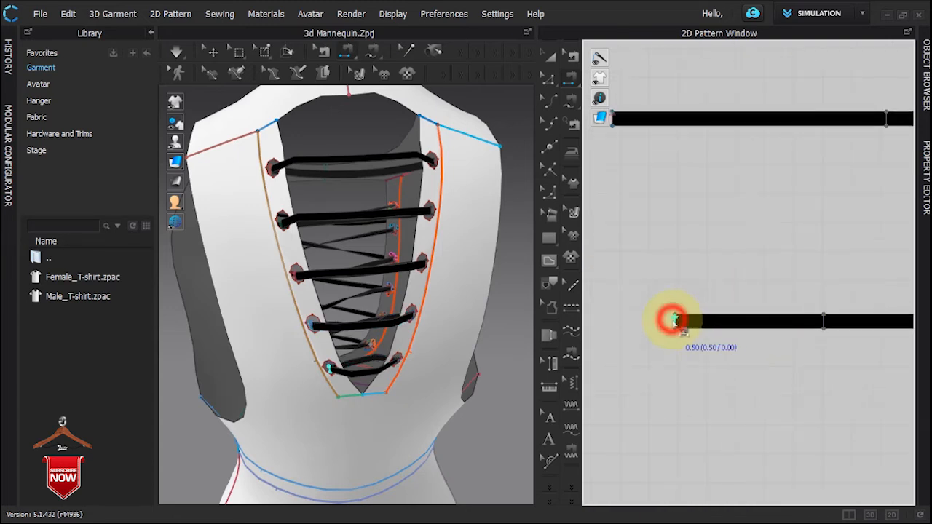
scroll(808, 314, "down", 3)
scroll(806, 324, "up", 3)
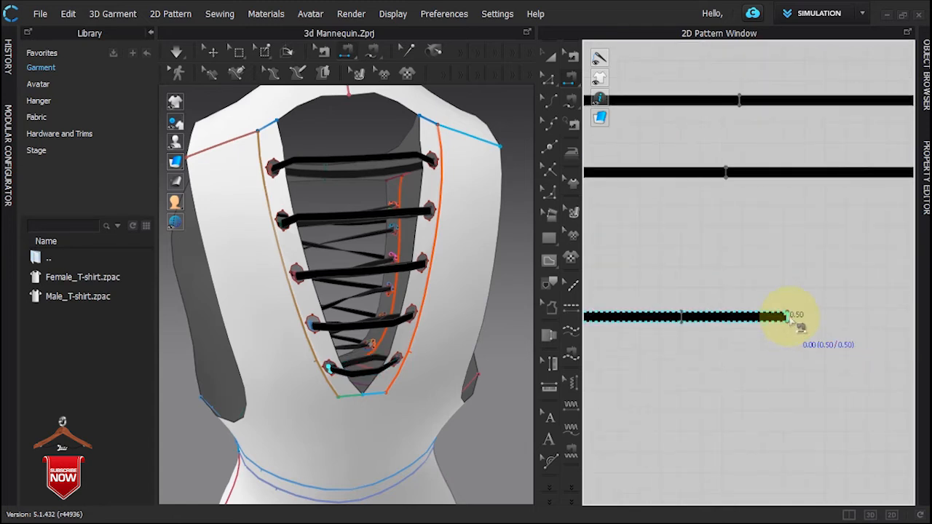
key("space")
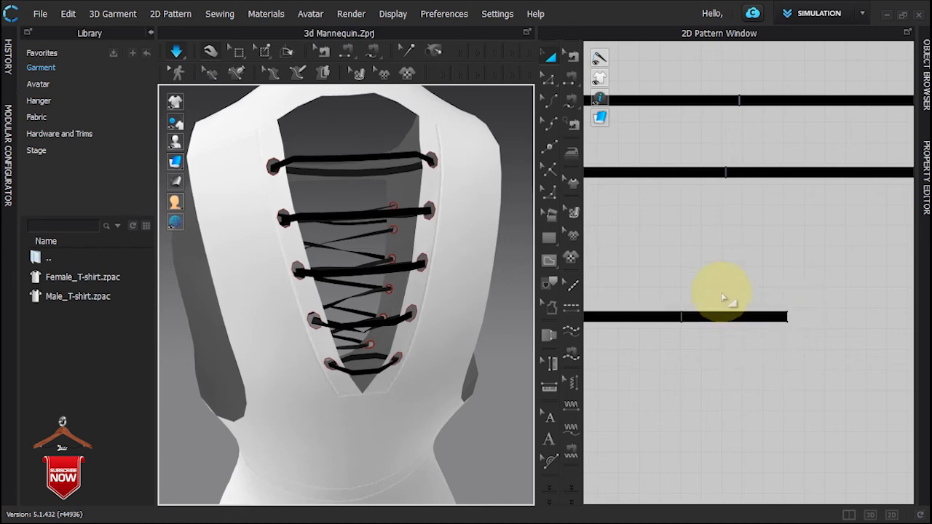
Step: Select both eyelet band patterns and move them sideways, farther from the neighbouring bodice piece
scroll(723, 291, "down", 5)
left_click(732, 249)
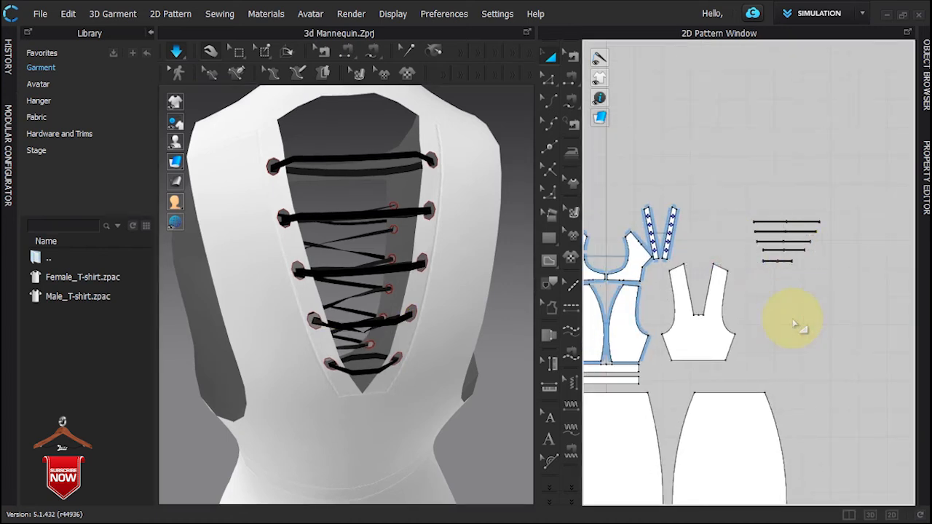
scroll(627, 218, "up", 5)
left_click_drag(818, 370, 818, 370)
left_click_drag(755, 277, 796, 272)
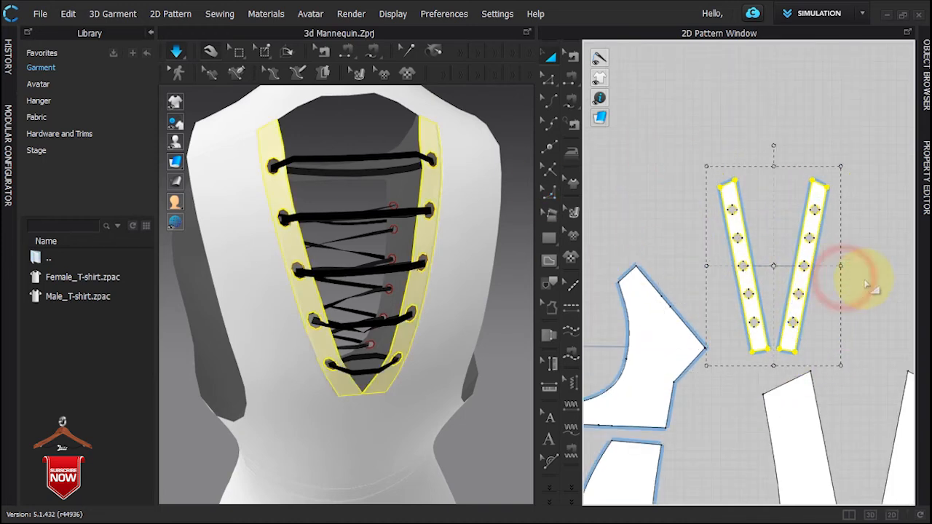
left_click(855, 280)
Step: Draw an internal circle slightly larger than the band's uppermost eyelet hole and centre it around the hole
scroll(863, 283, "up", 5)
scroll(845, 287, "down", 2)
scroll(679, 185, "up", 5)
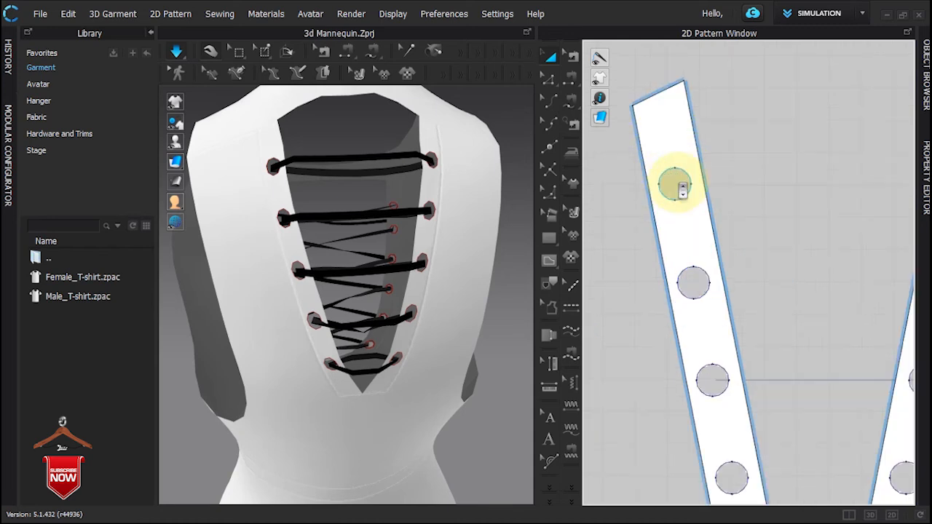
scroll(678, 179, "up", 4)
left_click_drag(630, 154, 712, 241)
key("a")
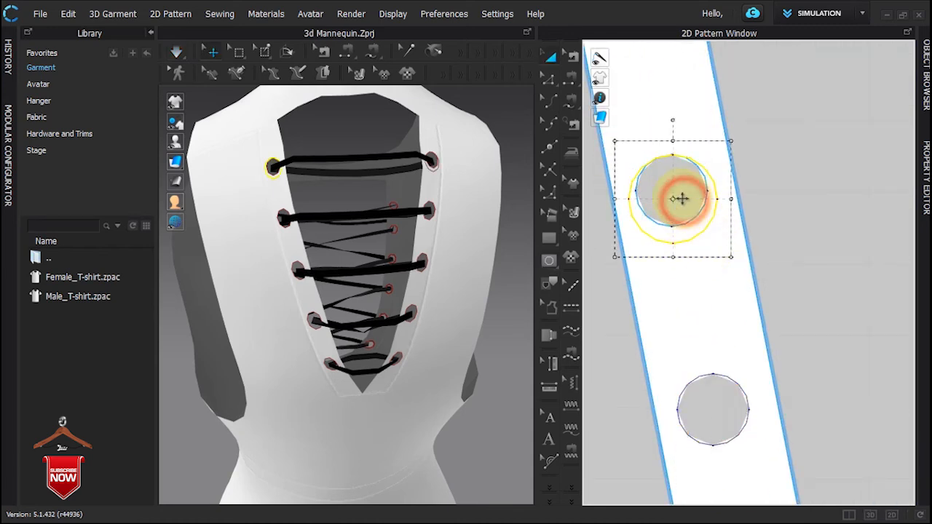
left_click_drag(728, 250, 735, 253)
Step: Copy the outer circle concentrically around each of the band's other four eyelet holes
left_click_drag(686, 193, 722, 398)
right_click_drag(722, 398, 721, 182)
left_click_drag(722, 183, 741, 399)
left_click(745, 399)
middle_click_drag(745, 399, 686, 169)
key("ctrl+c")
key("ctrl+v")
left_click(726, 386)
middle_click_drag(722, 355, 708, 151)
key("ctrl+c")
key("ctrl+v")
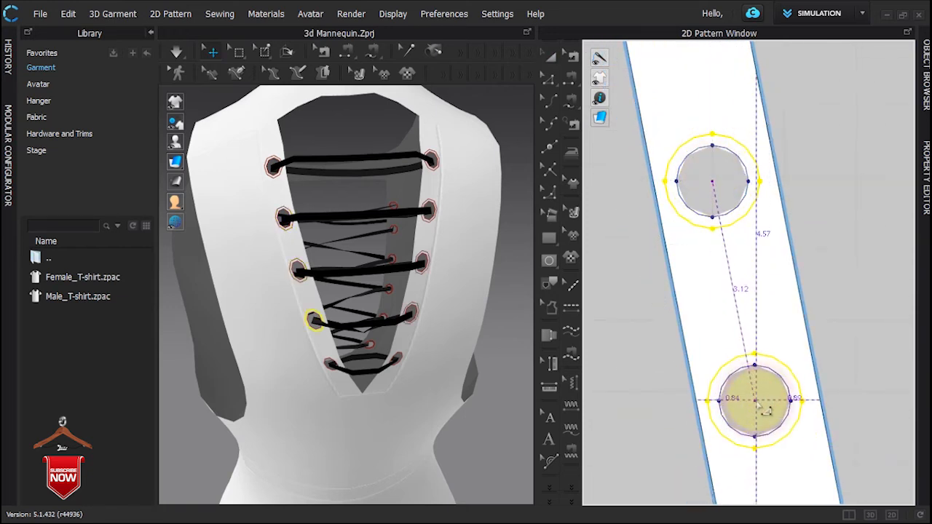
left_click(756, 402)
Step: Select all five outer eyelet circles on the band and apply Cut & Sew to them
scroll(758, 403, "down", 6)
scroll(759, 403, "up", 3)
left_click(756, 299, "shift")
scroll(756, 300, "up", 5)
middle_click_drag(741, 233, 831, 453)
left_click(775, 252, "shift")
scroll(774, 252, "down", 3)
middle_click_drag(774, 252, 784, 520)
left_click(750, 345, "shift")
scroll(744, 293, "down", 2)
middle_click_drag(744, 293, 777, 344)
left_click(751, 259, "shift")
right_click(741, 258)
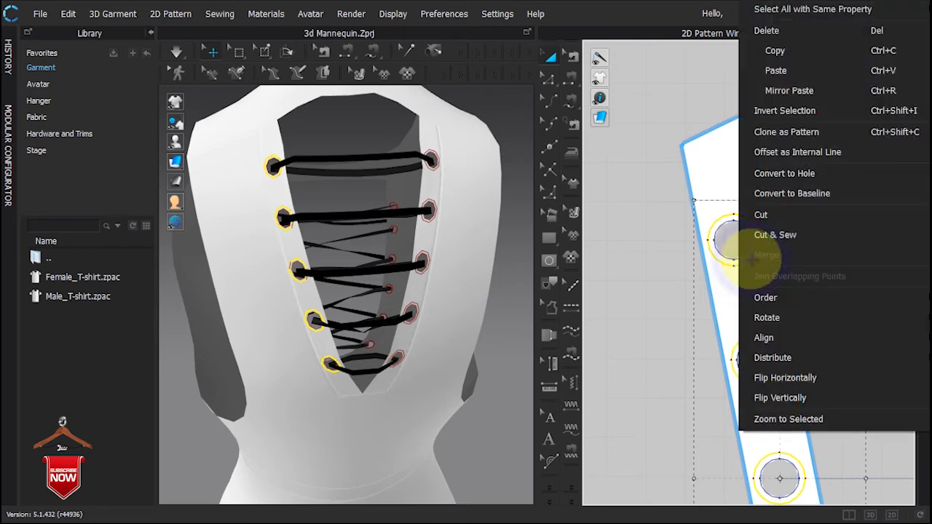
left_click(772, 241)
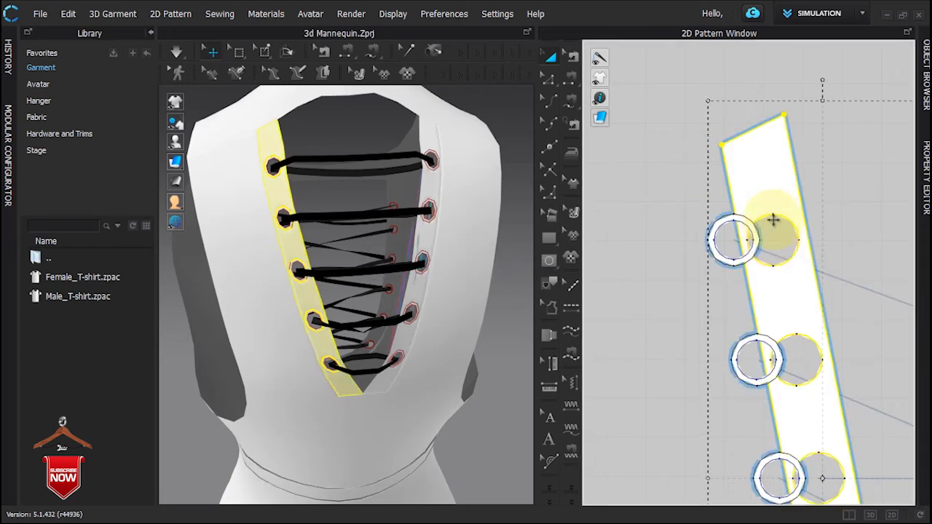
Step: Move both eyelet bands together away from the cut-out ring pieces in the pattern layout
scroll(773, 236, "down", 5)
left_click(854, 206, "shift")
left_click_drag(854, 206, 715, 101)
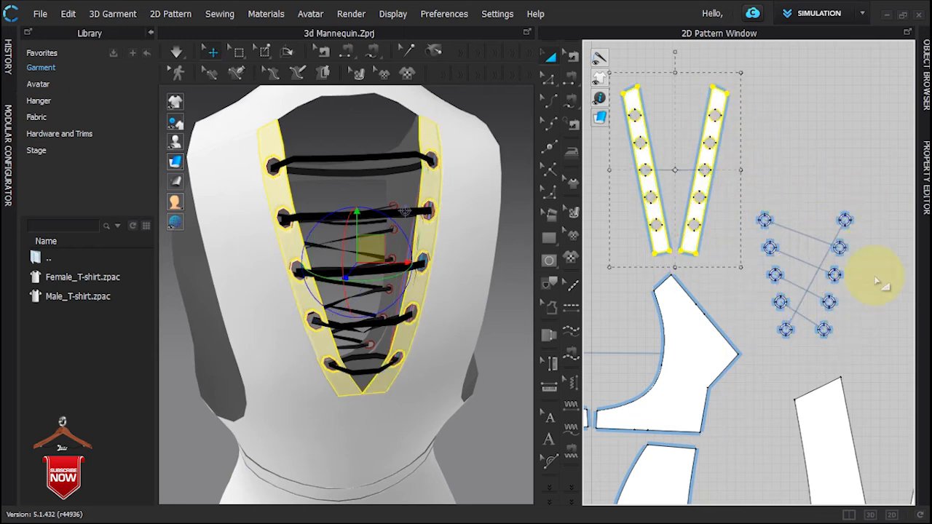
Step: Select all the cut-out eyelet ring pieces and add a new fabric for them
left_click(927, 86)
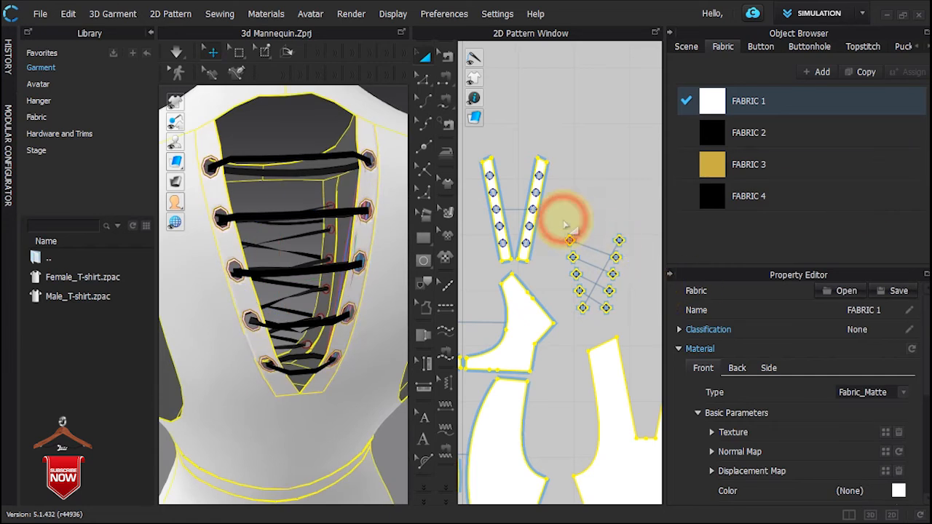
left_click(567, 227)
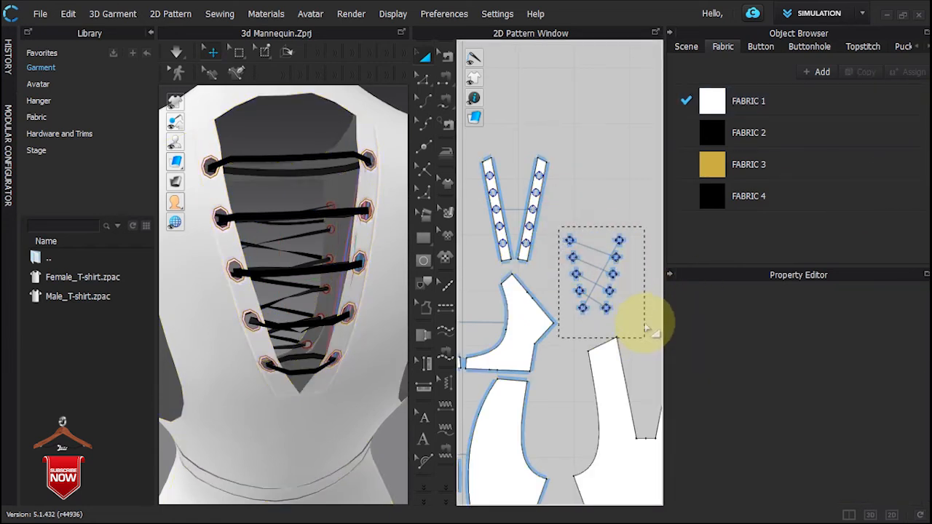
left_click_drag(647, 330, 648, 331)
left_click(822, 72)
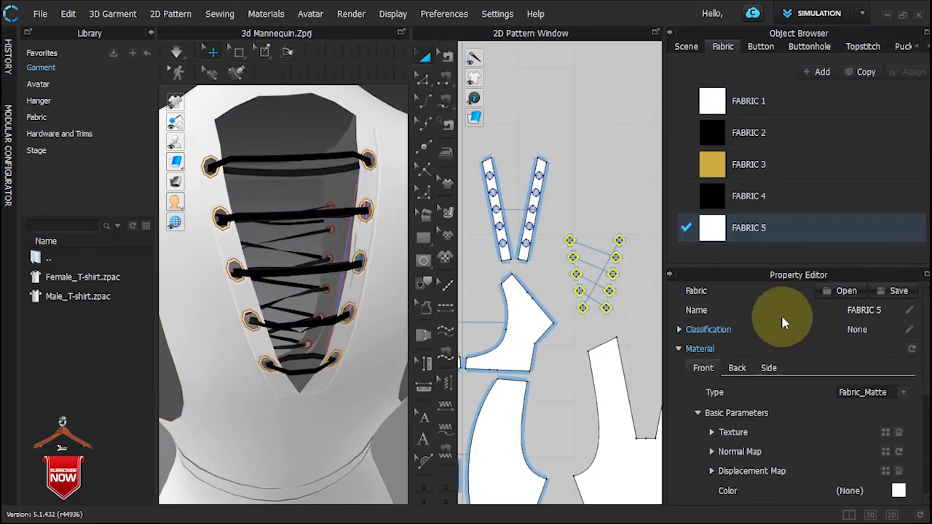
scroll(794, 458, "down", 5)
left_click(811, 239)
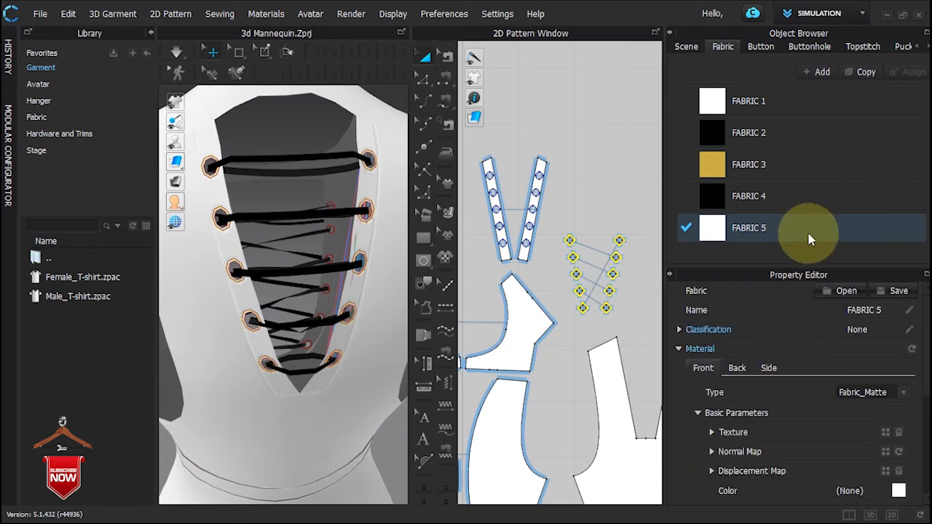
scroll(739, 385, "down", 5)
scroll(728, 364, "up", 5)
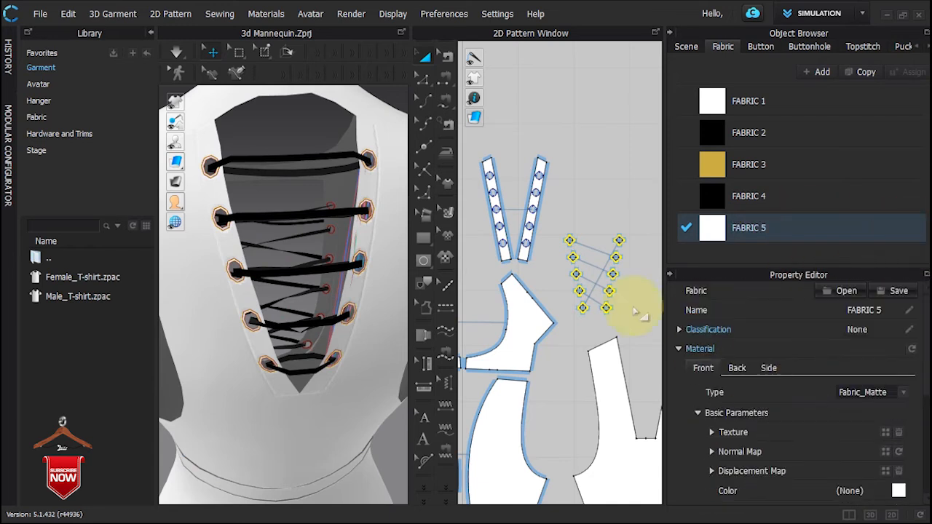
Step: Set the eyelet ring fabric's material type to Metal and sample its color from the gold swatch of FABRIC 3
left_click_drag(551, 221, 639, 305)
scroll(801, 370, "down", 6)
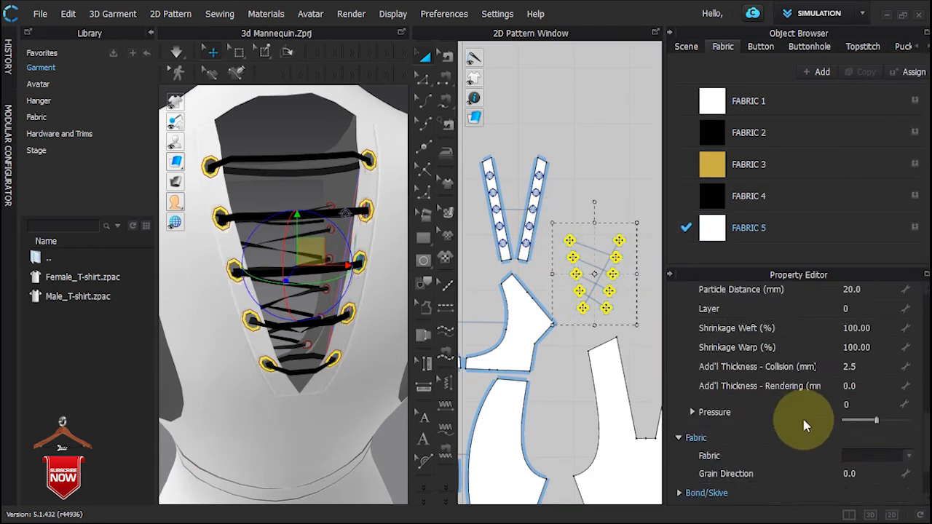
scroll(806, 425, "up", 8)
left_click(836, 234)
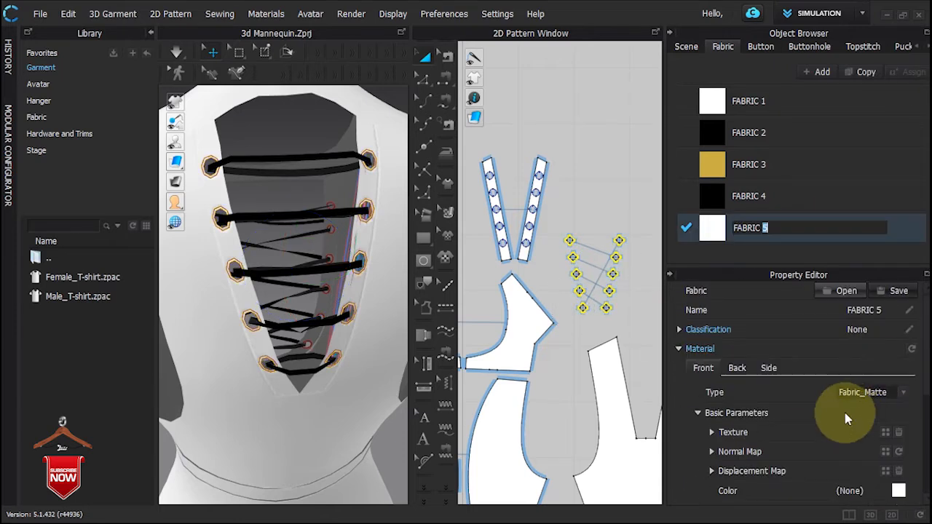
left_click(906, 393)
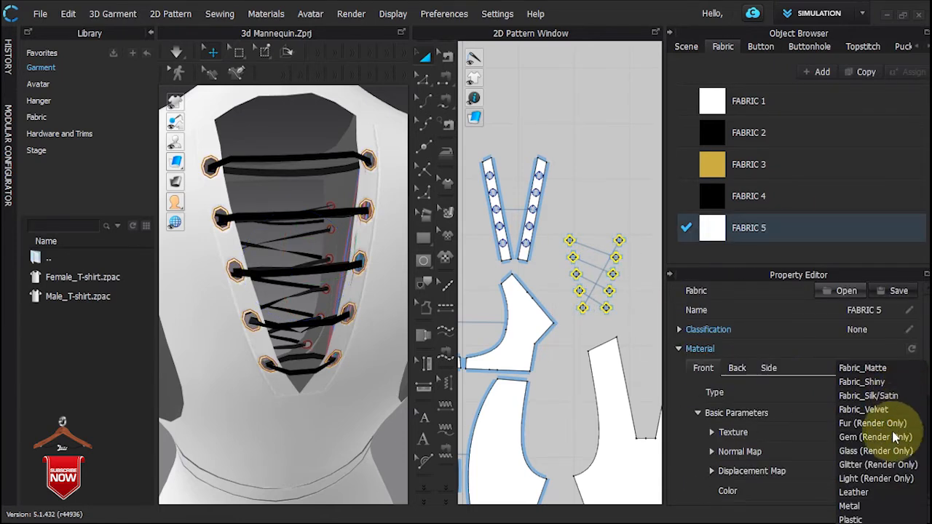
left_click(885, 510)
left_click(900, 493)
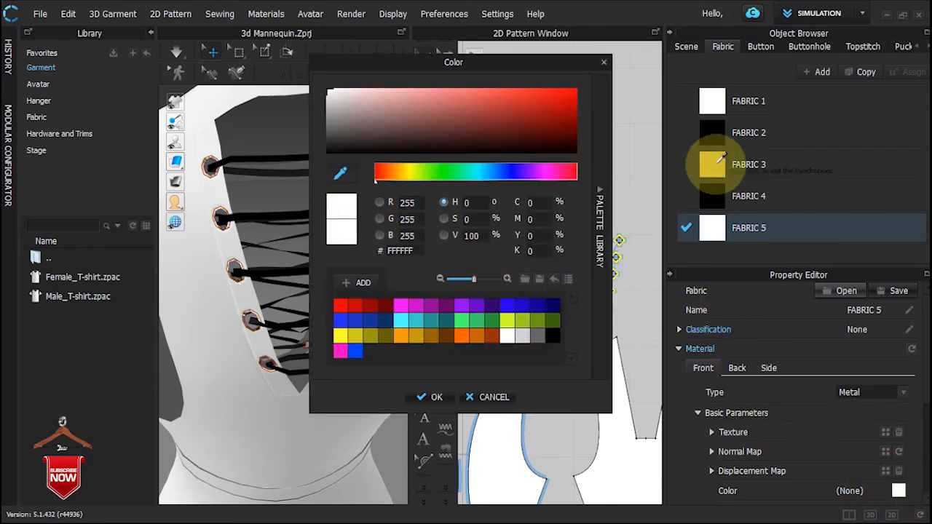
left_click(719, 161)
left_click(430, 397)
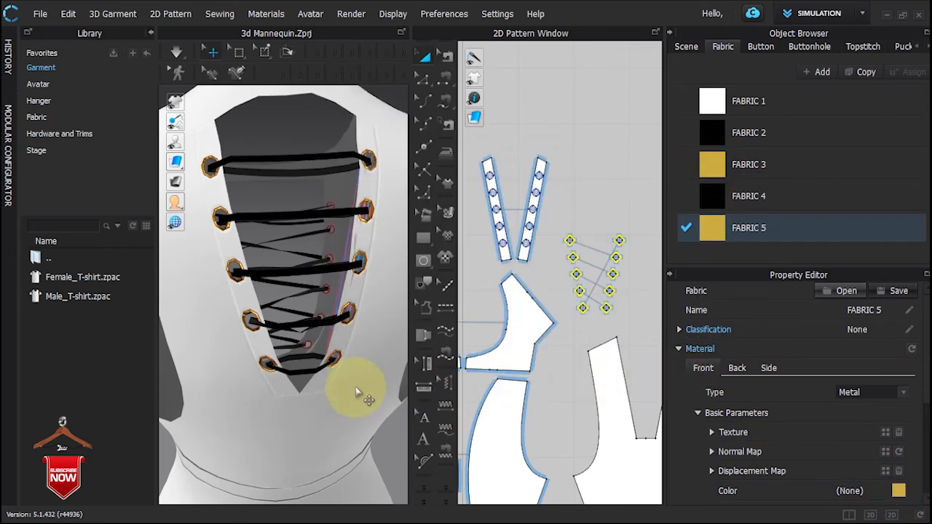
right_click_drag(349, 376, 328, 373)
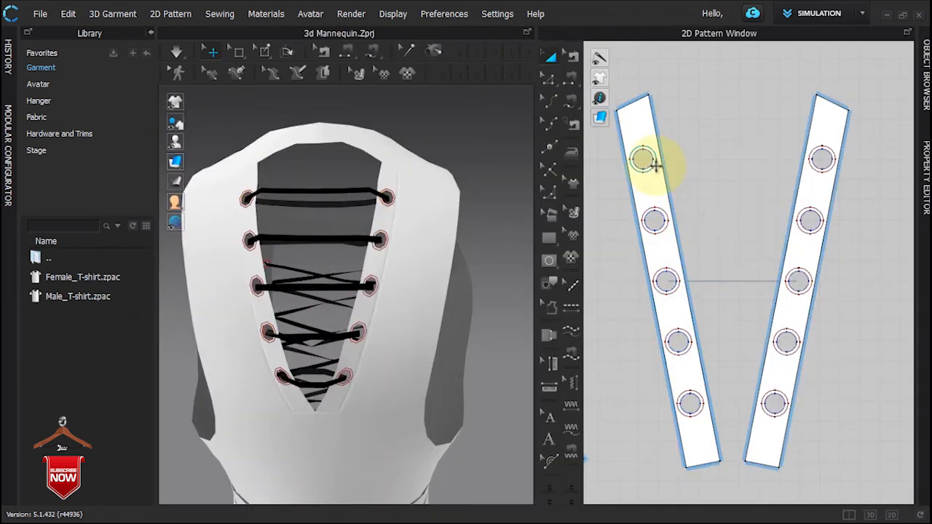
Step: Select the five outer eyelet circles on one band and apply Cut & Sew to them
left_click(655, 167)
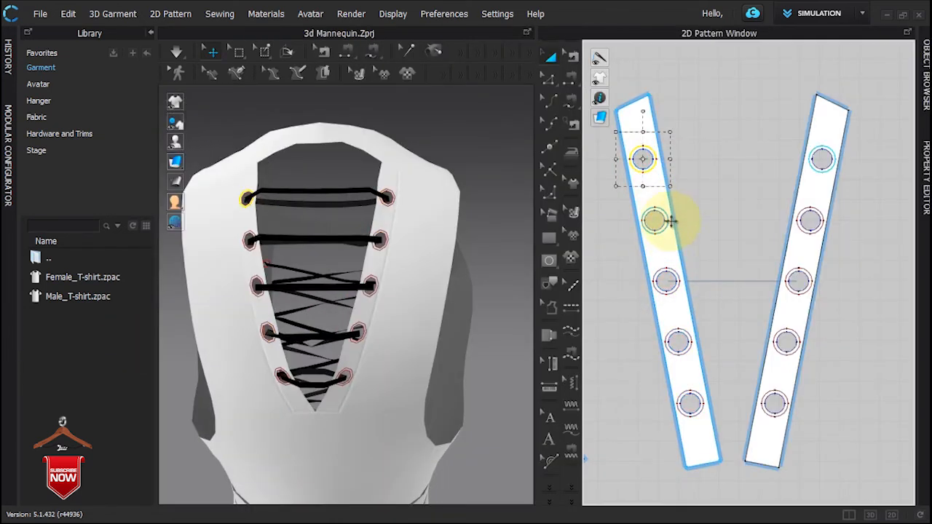
left_click(670, 244)
left_click(713, 221)
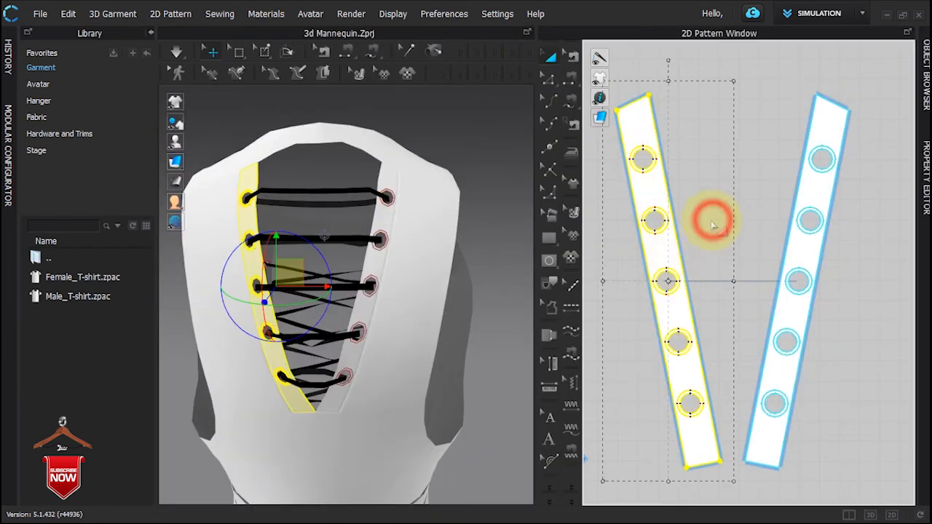
left_click(668, 209)
left_click(682, 311)
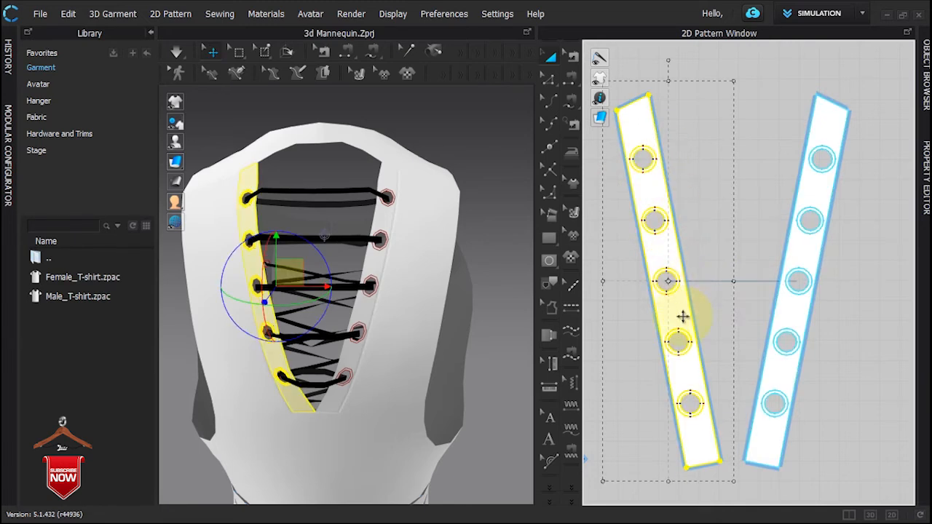
left_click(667, 208)
scroll(651, 178, "up", 2)
left_click(651, 177, "shift")
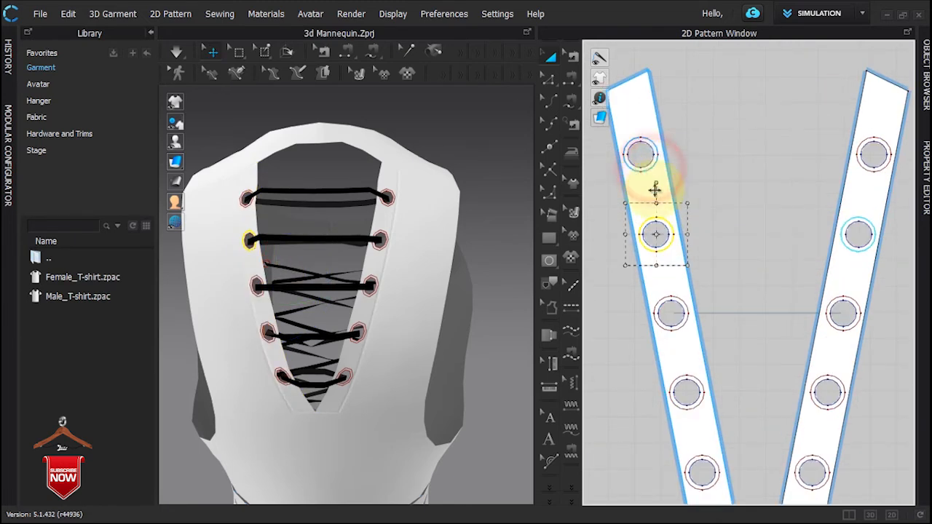
left_click(688, 459, "shift")
middle_click_drag(688, 459, 691, 335)
right_click(690, 334)
left_click(718, 238)
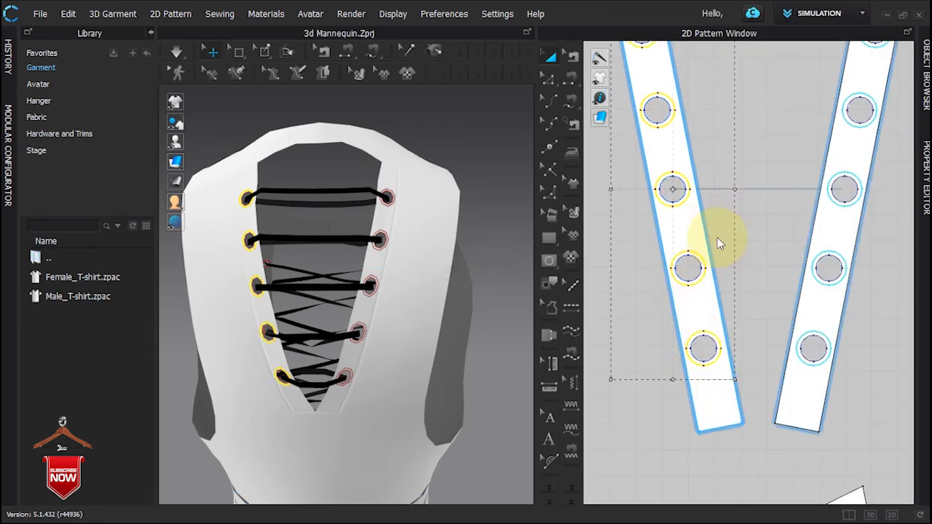
right_click_drag(485, 298, 322, 291)
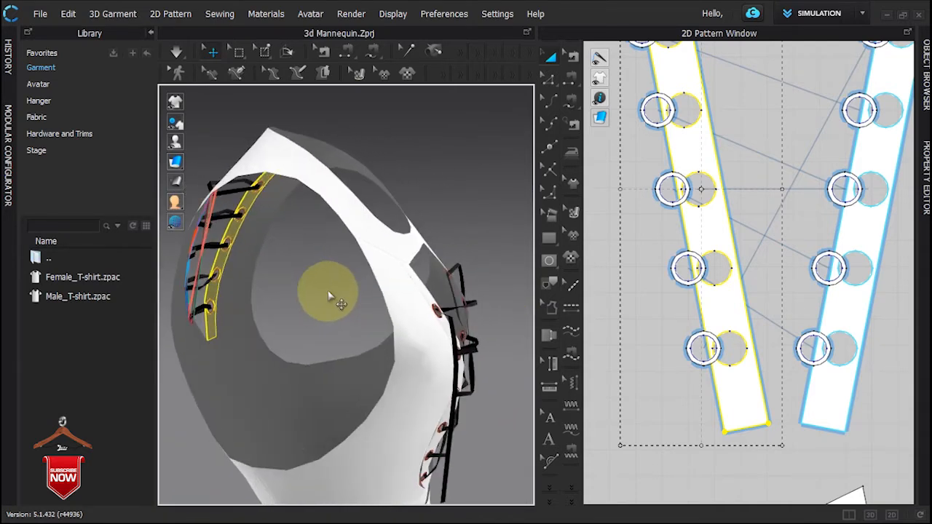
left_click(573, 82)
left_click(207, 229)
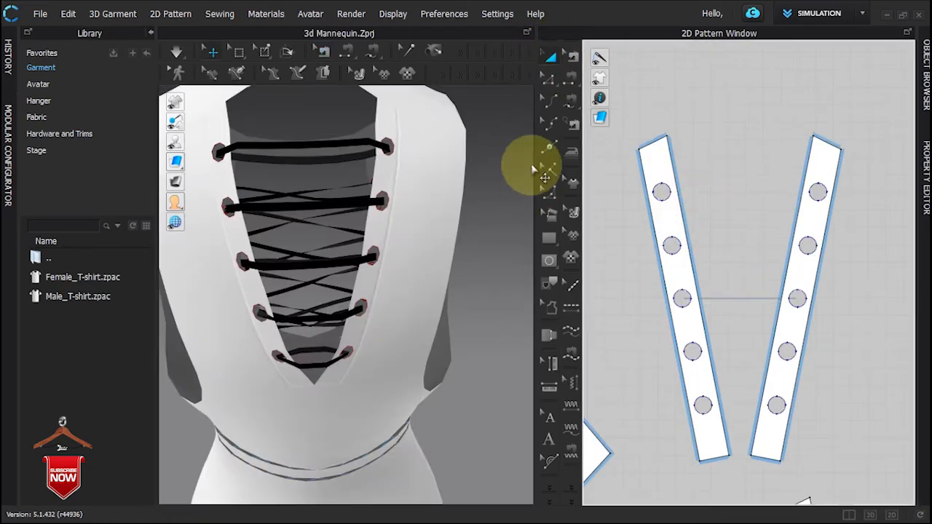
Step: Draw a circle slightly larger than the band's uppermost eyelet hole and center it on that hole
left_click(549, 260)
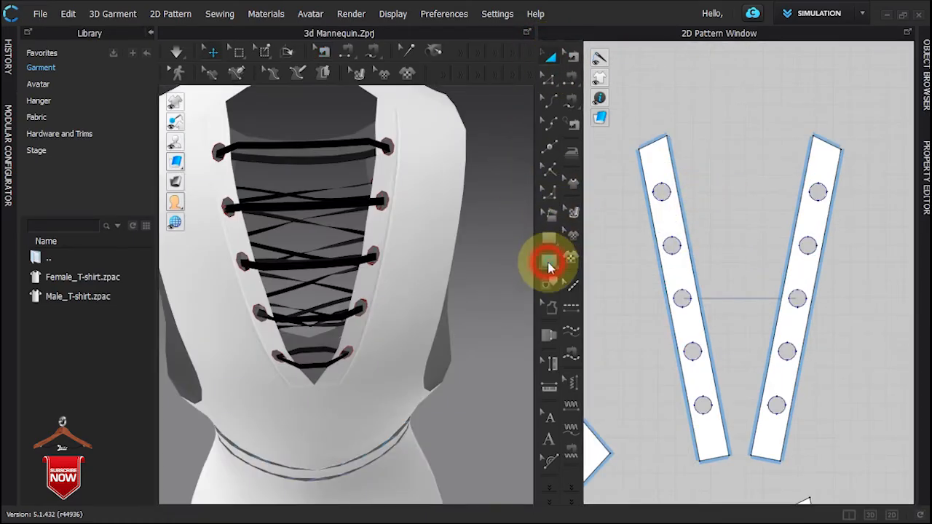
scroll(641, 191, "up", 5)
scroll(689, 216, "up", 2)
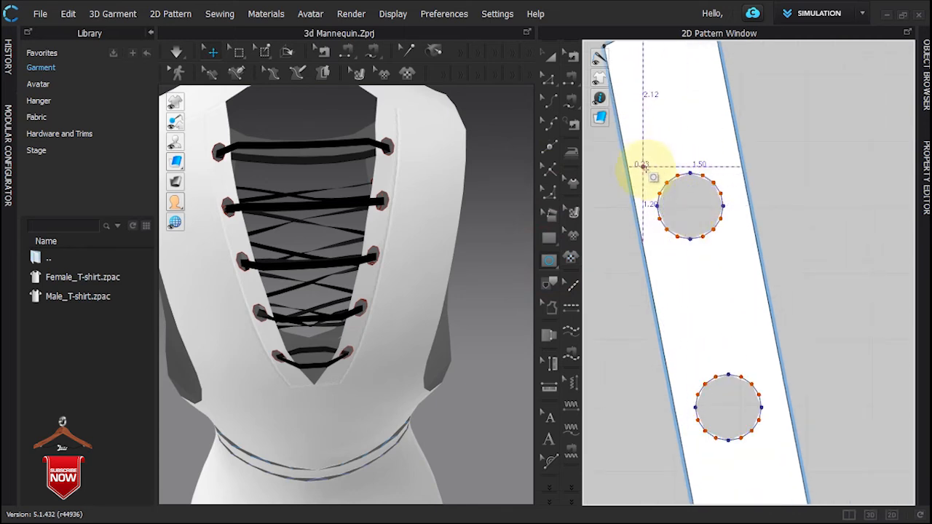
left_click_drag(672, 207, 715, 252)
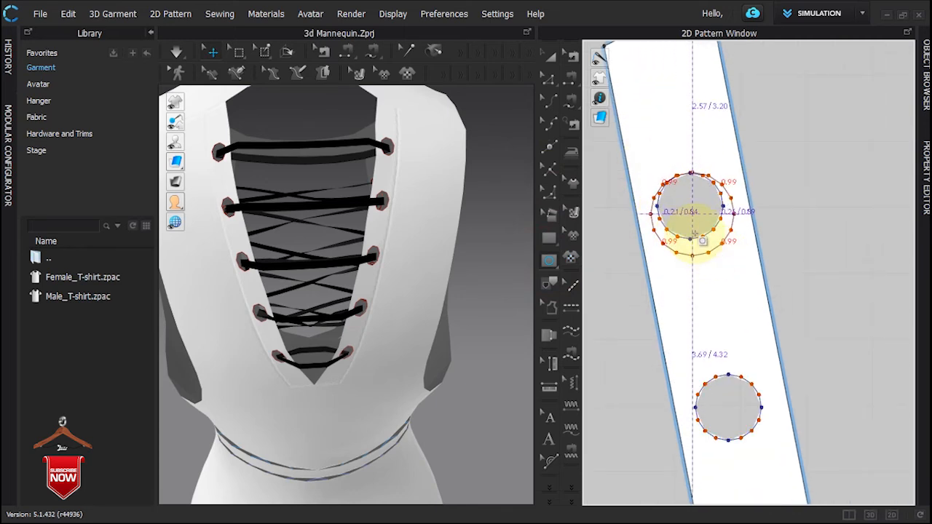
key("a")
left_click_drag(698, 216, 696, 207)
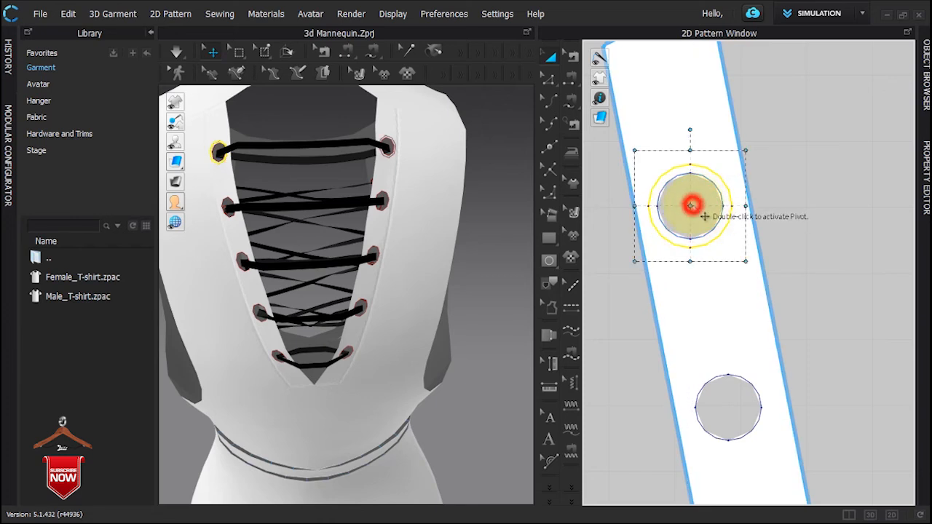
Step: Copy the new outer circle onto the centers of the band's four remaining eyelet holes
key("ctrl+c")
key("ctrl+v")
left_click(735, 413)
middle_click_drag(735, 413, 724, 201)
scroll(722, 204, "up", 2)
key("ctrl+c")
key("ctrl+v")
left_click(770, 440)
middle_click_drag(769, 434, 728, 42)
key("ctrl+v")
left_click(785, 371)
middle_click_drag(785, 332, 700, 97)
key("ctrl+v")
left_click(748, 400)
Step: Select the five redrawn outer circles on the band and cut and sew them into separate ring pieces
scroll(743, 335, "down", 3)
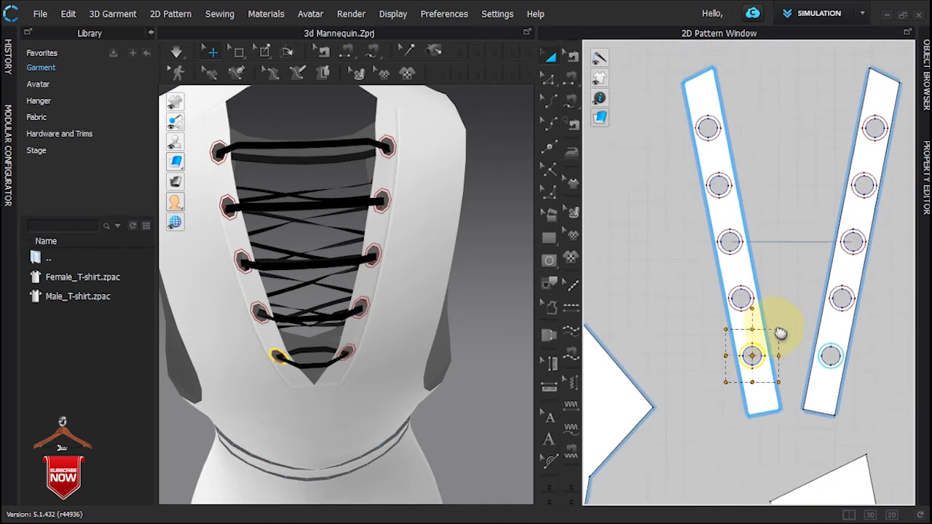
scroll(741, 328, "up", 2)
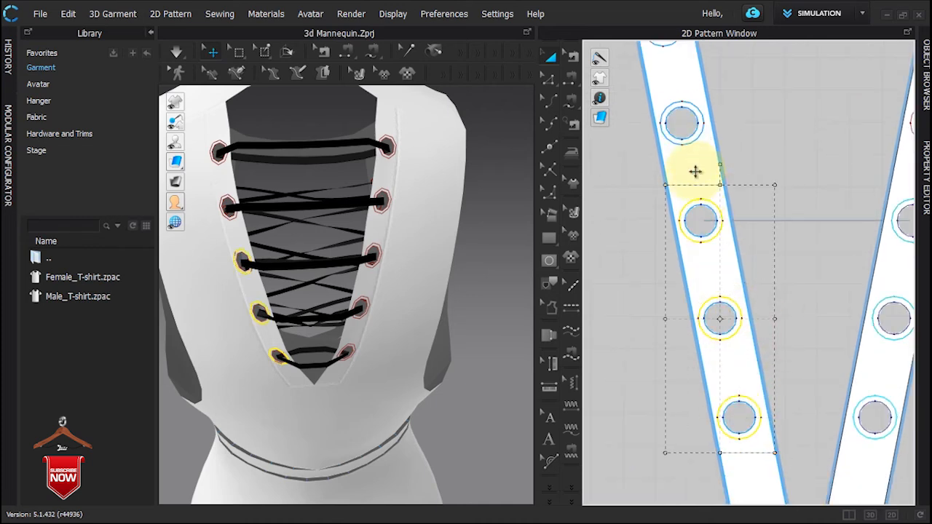
middle_click_drag(695, 140, 734, 216)
right_click(733, 213)
left_click(750, 233)
Step: Try simulating the garment with the newly sewn eyelet rings and the lacing in place
right_click_drag(490, 267, 437, 287)
scroll(703, 256, "down", 5)
scroll(706, 259, "up", 3)
left_click_drag(725, 341, 613, 288)
left_click(468, 312)
right_click_drag(416, 312, 517, 312)
key("space")
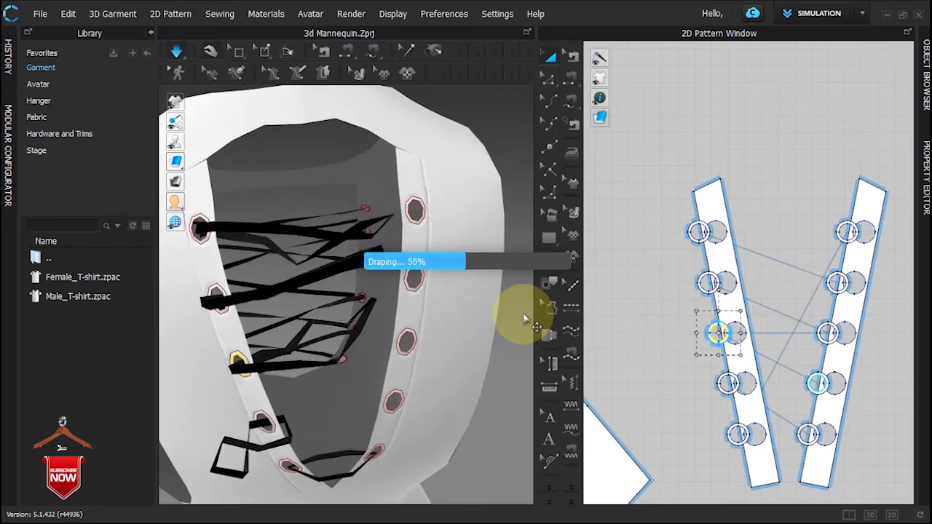
mouse_move(497, 311)
right_mouse_down()
mouse_move(431, 326)
mouse_move(343, 267)
mouse_move(271, 281)
mouse_move(504, 297)
right_mouse_up()
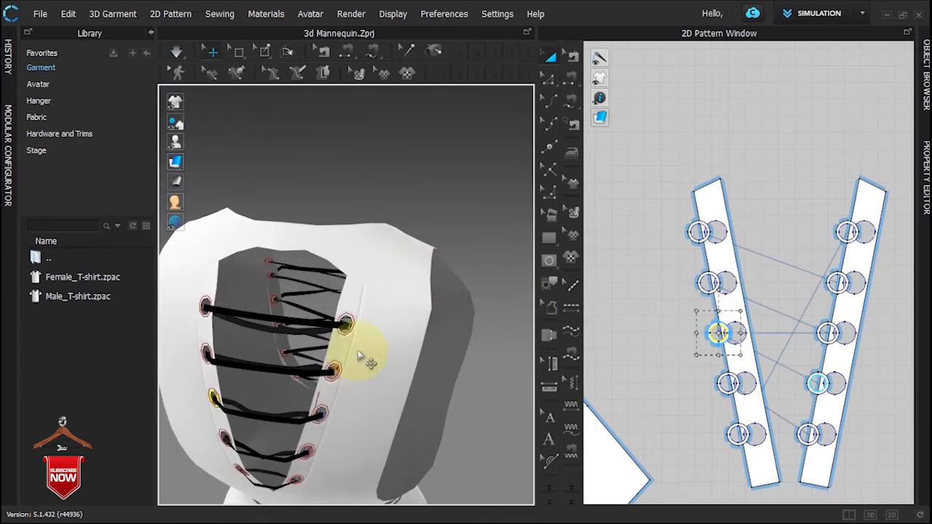
Step: Select all five lace loops across the neckline in the 3D view and strengthen them
scroll(359, 356, "down", 4)
right_click_drag(358, 355, 381, 316)
scroll(372, 247, "up", 4)
middle_click_drag(370, 244, 385, 346)
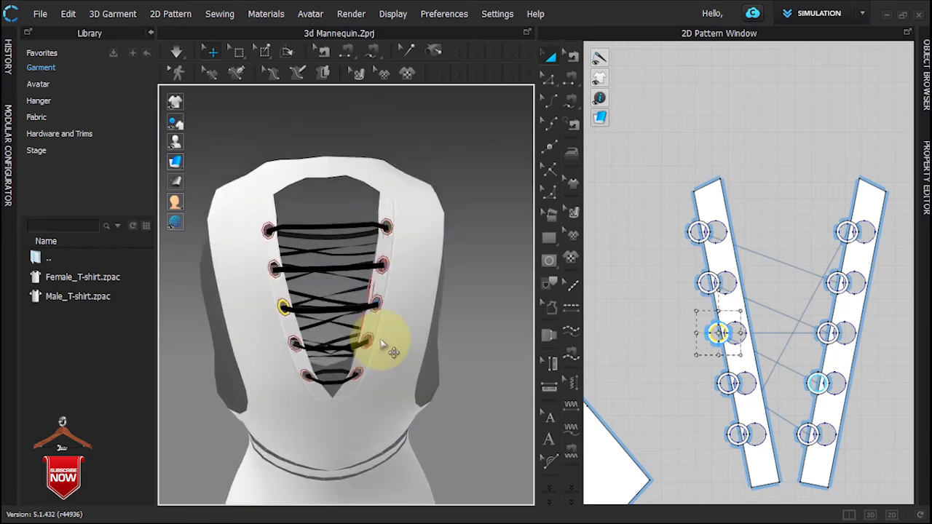
scroll(344, 202, "up", 3)
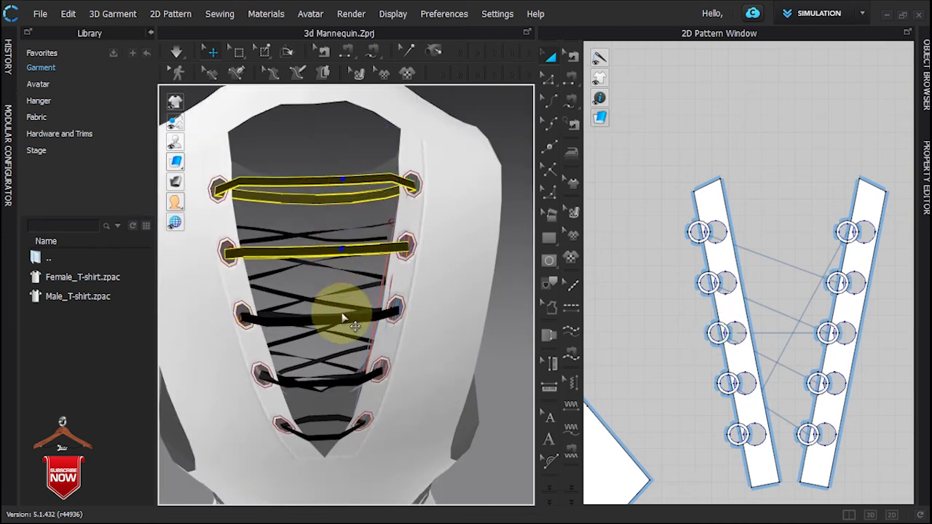
right_click(350, 357)
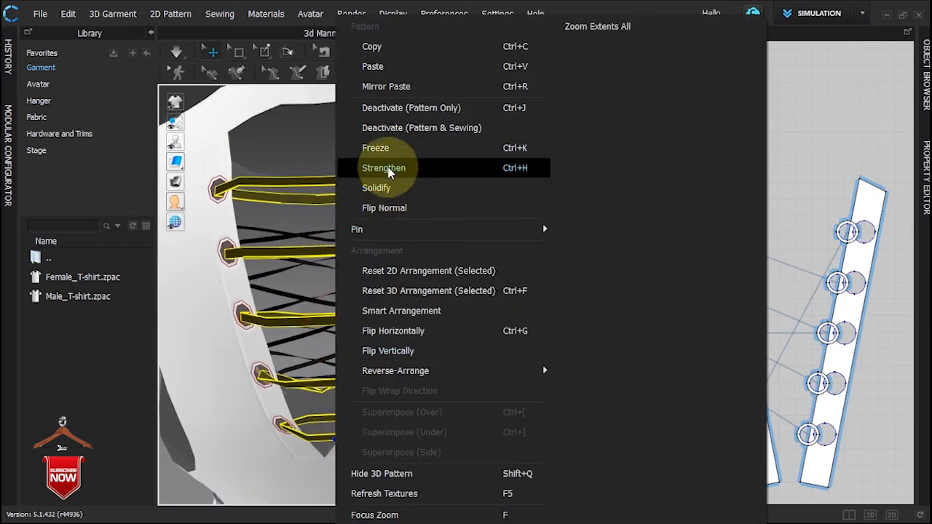
left_click(385, 165)
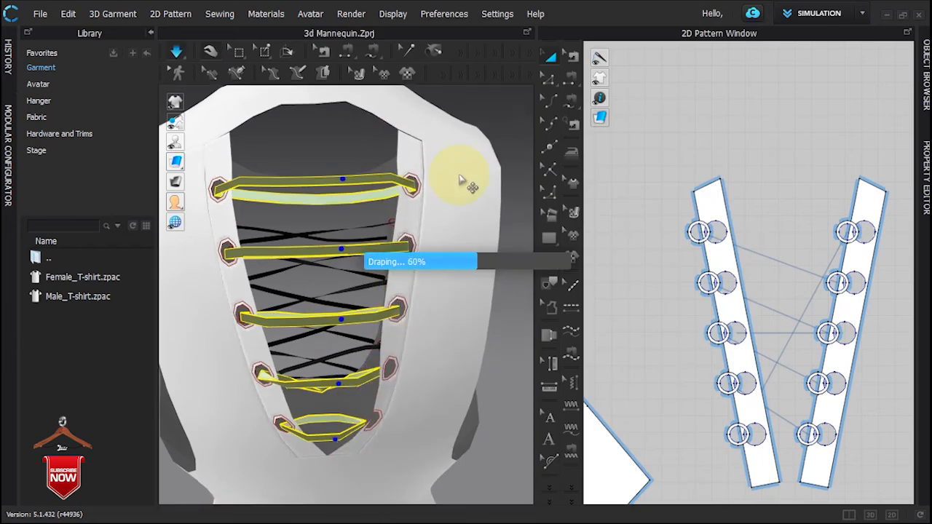
Step: Simulate the drape with the strengthened laces, checking the lace ends around the lower eyelets
left_click(379, 371)
right_click_drag(374, 395, 37, 380)
left_click(399, 374)
right_click_drag(384, 381, 288, 162)
left_click(177, 51)
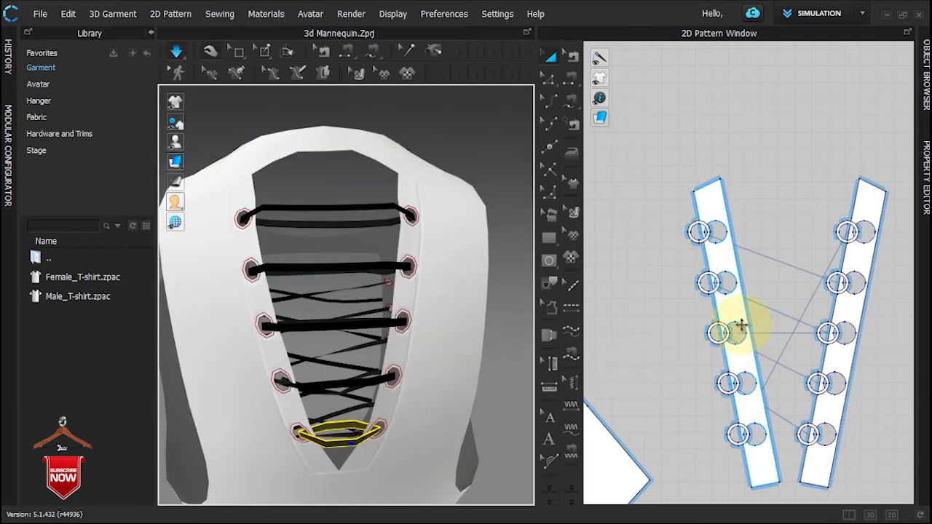
Step: Move both eyelet bands away from the cut-out rings, then give all ten ring pieces a new fabric
scroll(740, 326, "down", 2)
left_click_drag(823, 246, 687, 110)
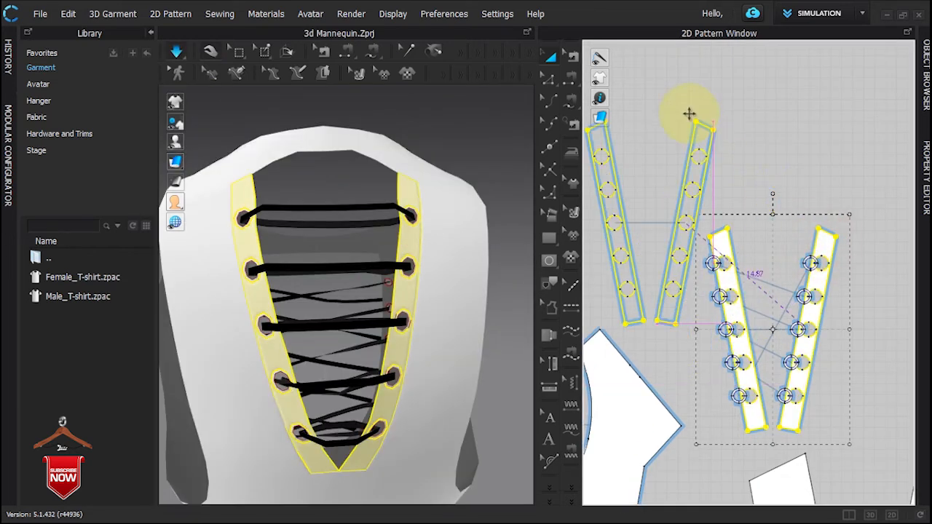
left_click_drag(700, 283, 820, 434)
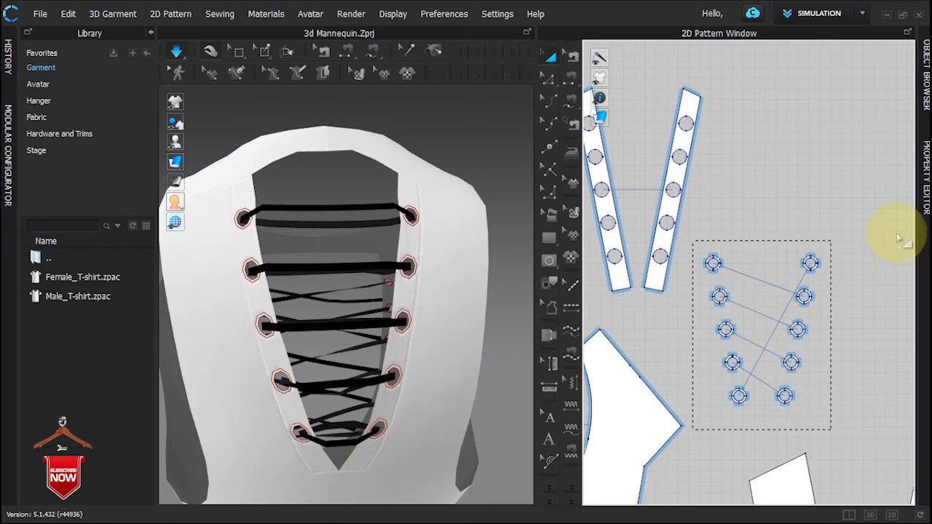
left_click(926, 77)
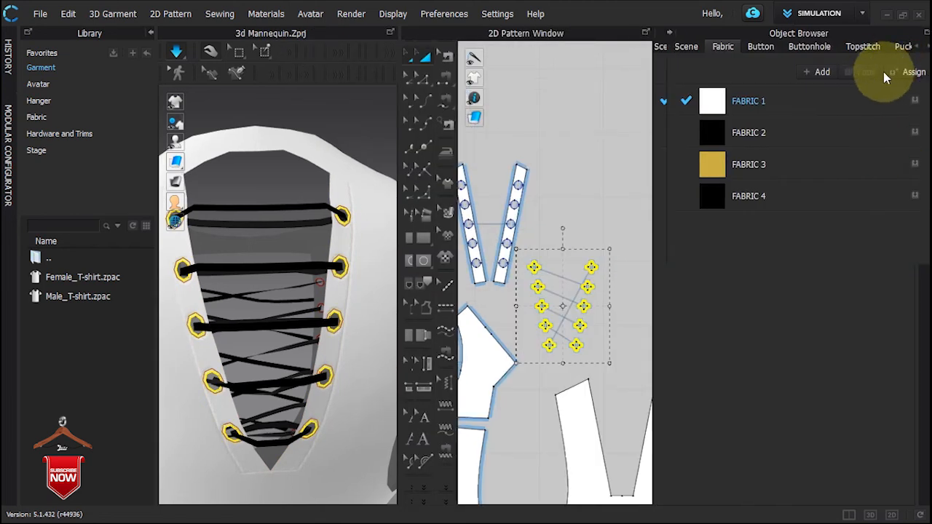
left_click(749, 100)
scroll(565, 374, "down", 3)
left_click(610, 289)
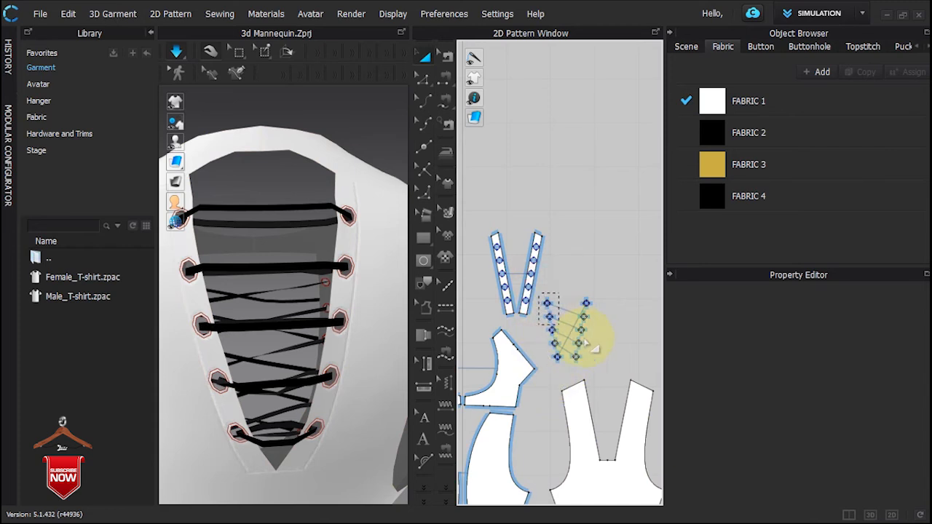
left_click_drag(620, 373, 621, 373)
left_click(916, 74)
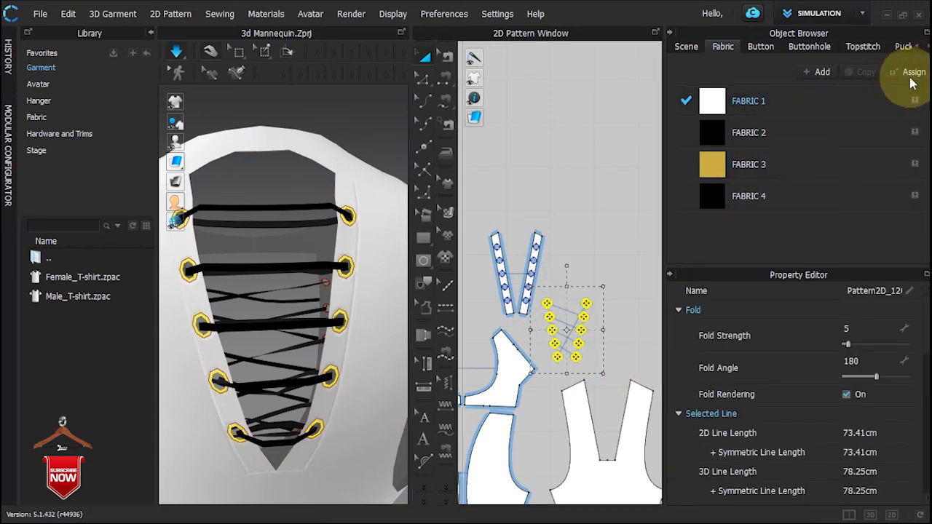
Step: Make the rings' new FABRIC 5 a Metal material and match its color to the gold of FABRIC 3
left_click(883, 394)
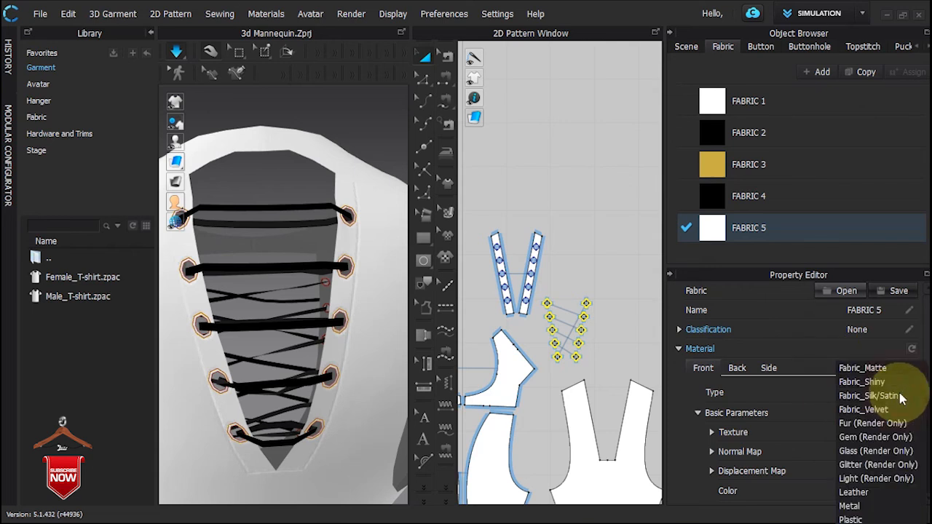
left_click(903, 499)
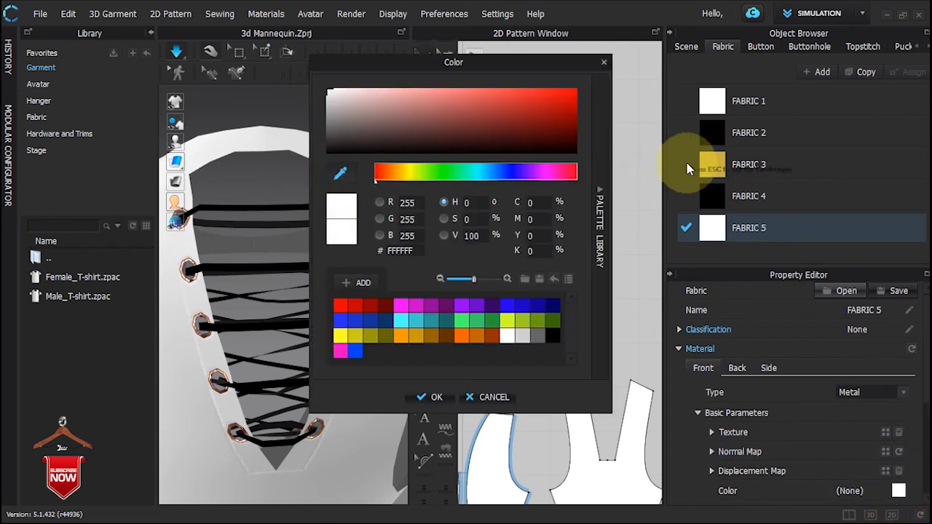
left_click(710, 166)
left_click(434, 397)
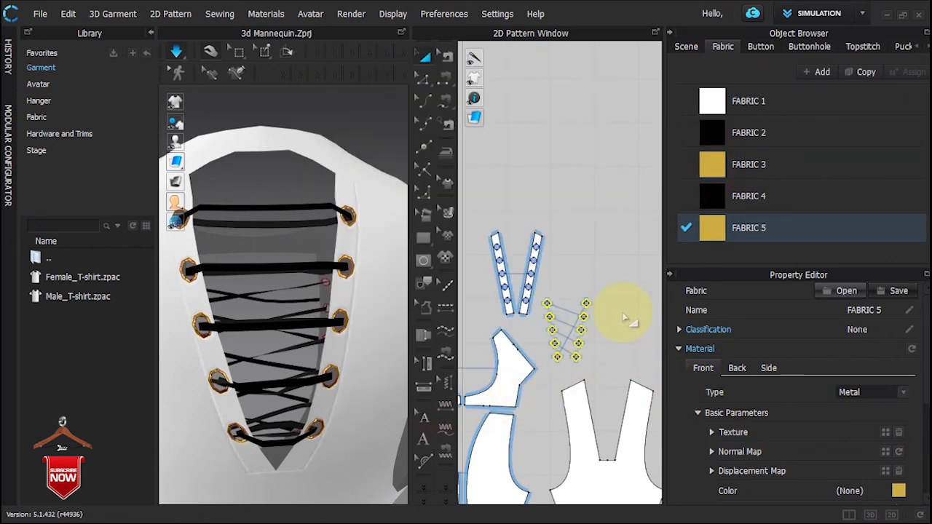
left_click(625, 314)
left_click(847, 237)
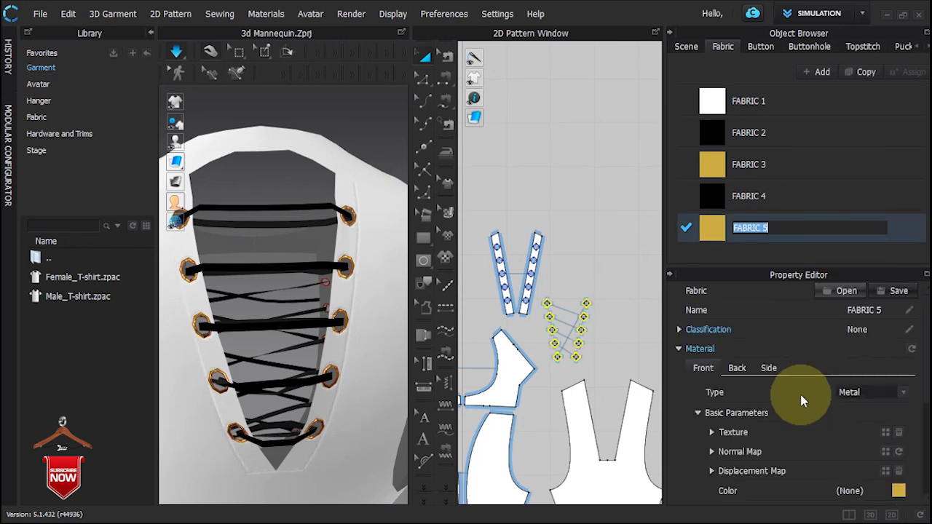
Step: Set the physical property preset of FABRIC 5 to Trim_Full_Grain_Leather
scroll(801, 399, "down", 5)
left_click(867, 455)
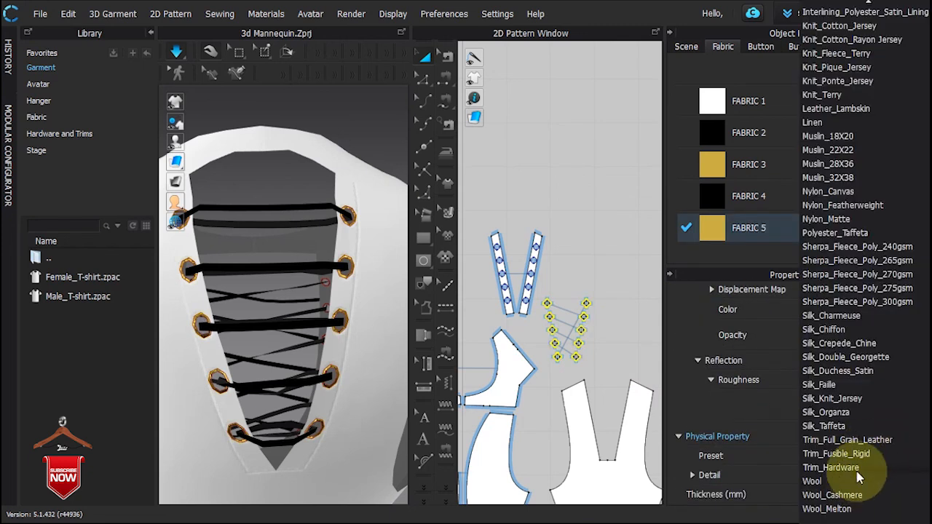
left_click(881, 440)
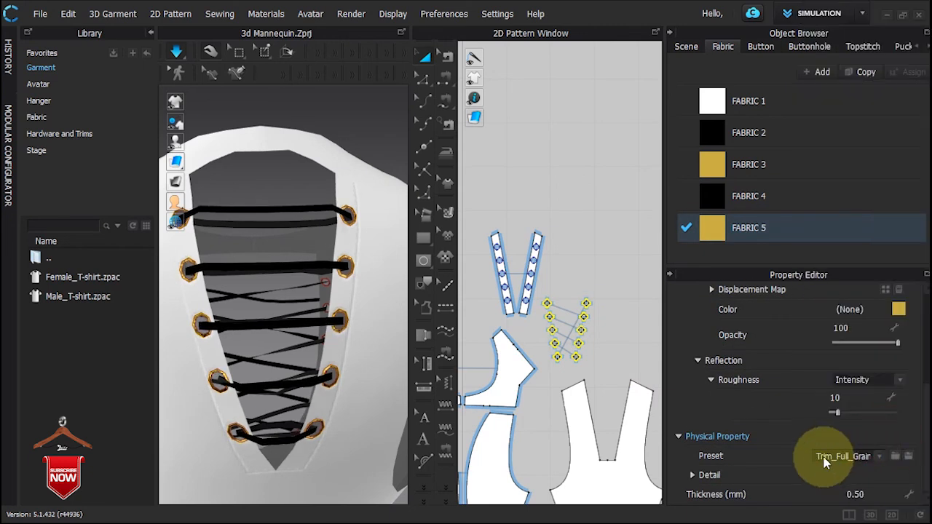
Step: Select all ten eyelet ring pieces in the 2D pattern and set their additional rendering thickness to 3 mm
left_click_drag(611, 316, 543, 372)
scroll(796, 416, "down", 10)
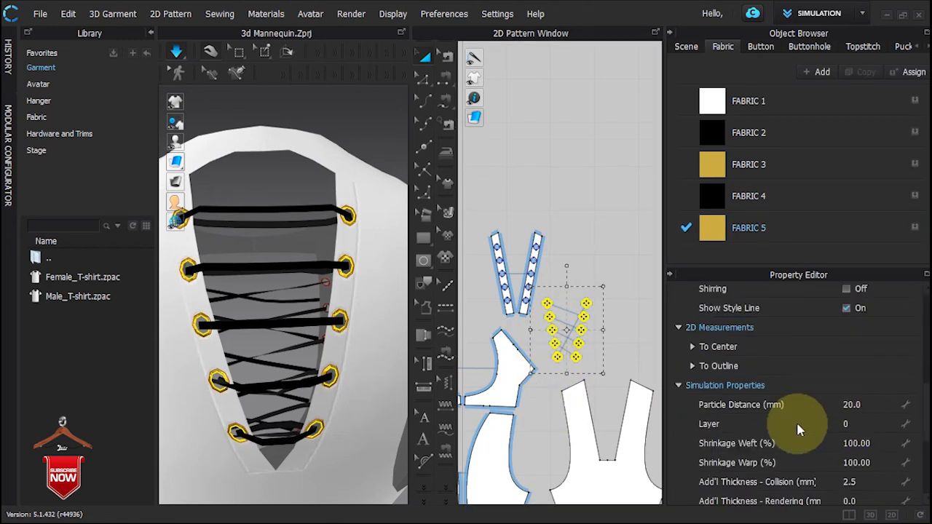
scroll(799, 430, "down", 4)
type("3")
key("Return")
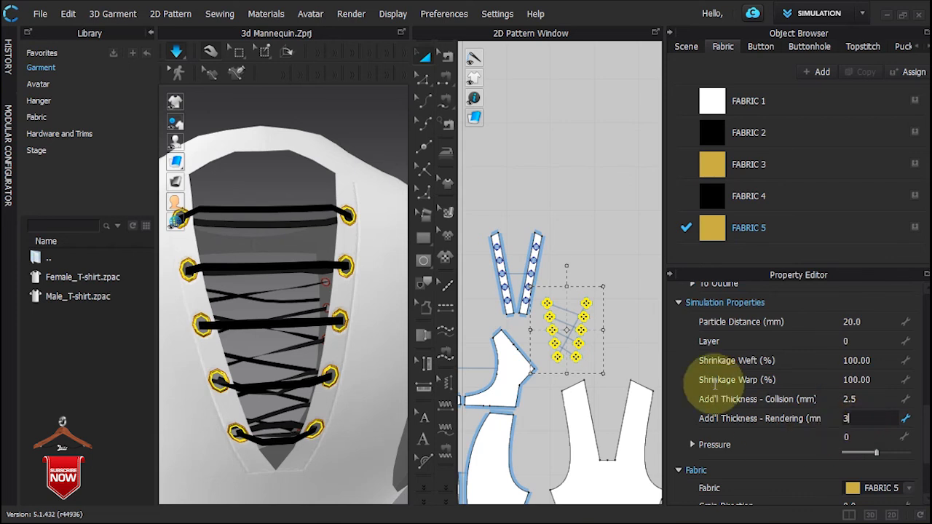
scroll(684, 372, "down", 4)
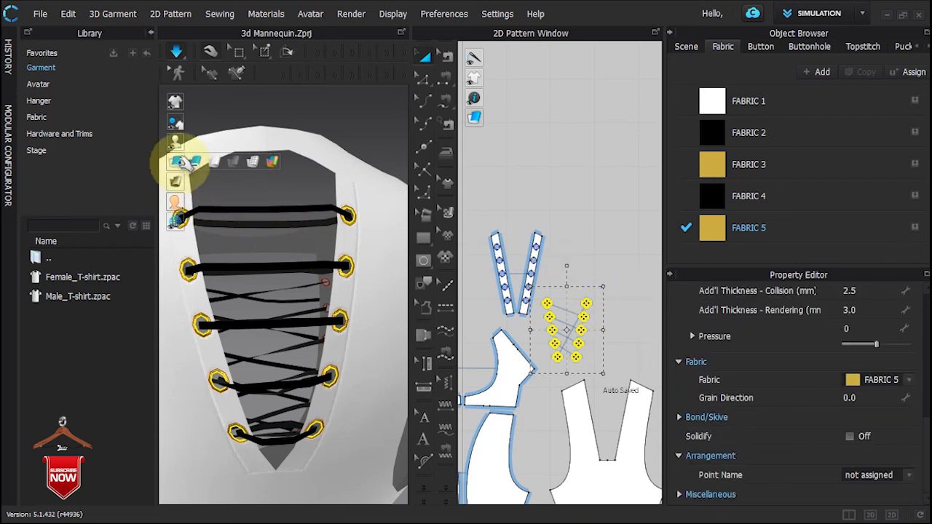
Step: Display the garment with thick textured surfaces in 3D and set the rings' additional rendering thickness to 2 mm
left_click(197, 161)
right_click_drag(356, 230, 333, 260)
scroll(744, 428, "up", 5)
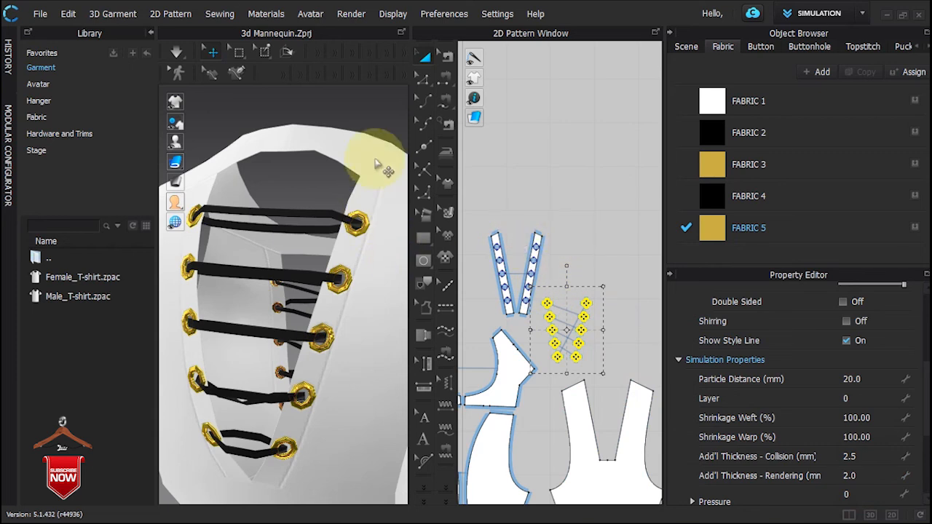
Step: Clear the ring selection and examine the black lacing and gold eyelets on the front and back of the whole dress
left_click(380, 152)
right_click_drag(381, 153, 100, 225)
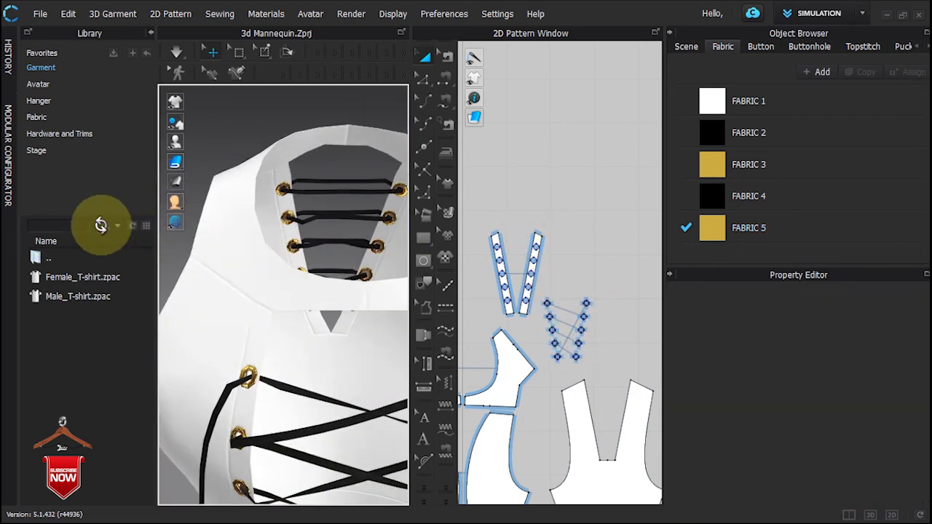
scroll(279, 258, "down", 5)
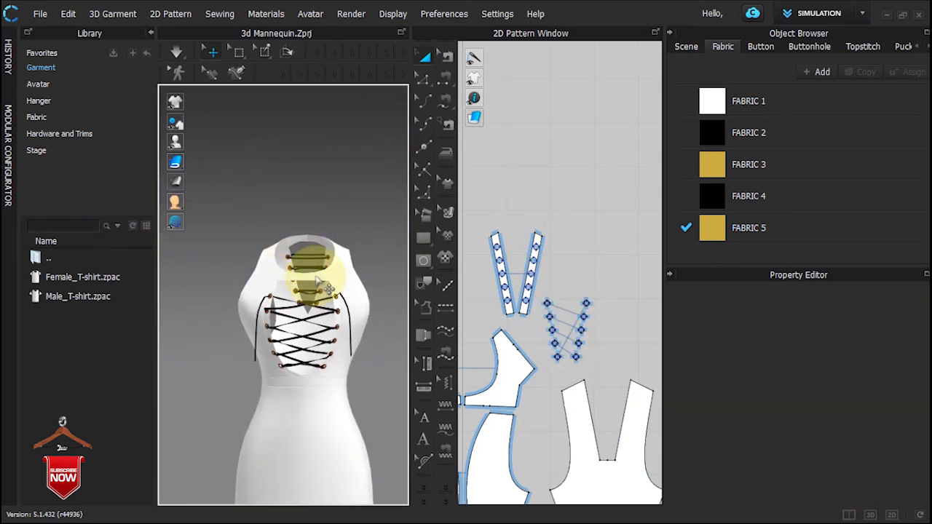
scroll(318, 270, "down", 5)
right_click_drag(343, 156, 360, 315)
left_click(669, 34)
left_click(669, 34)
left_click(652, 33)
scroll(716, 358, "down", 5)
middle_click_drag(737, 338, 757, 241)
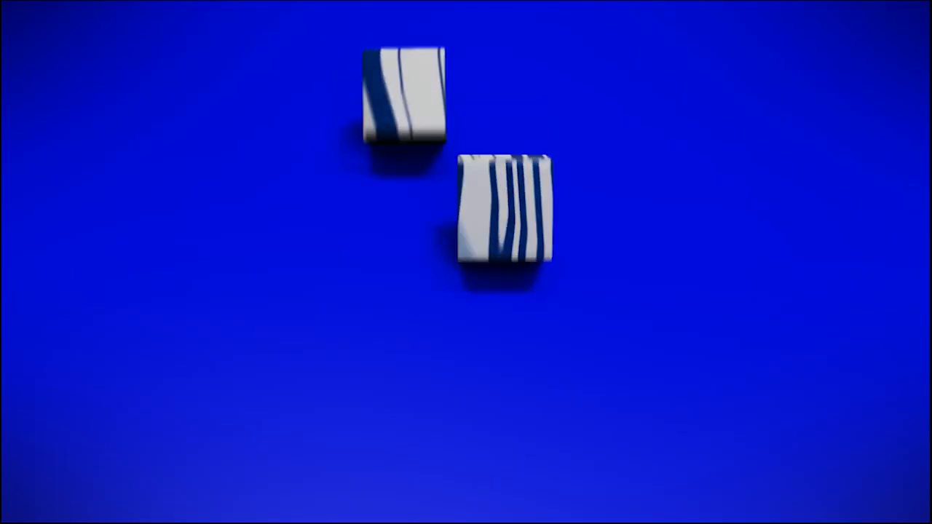